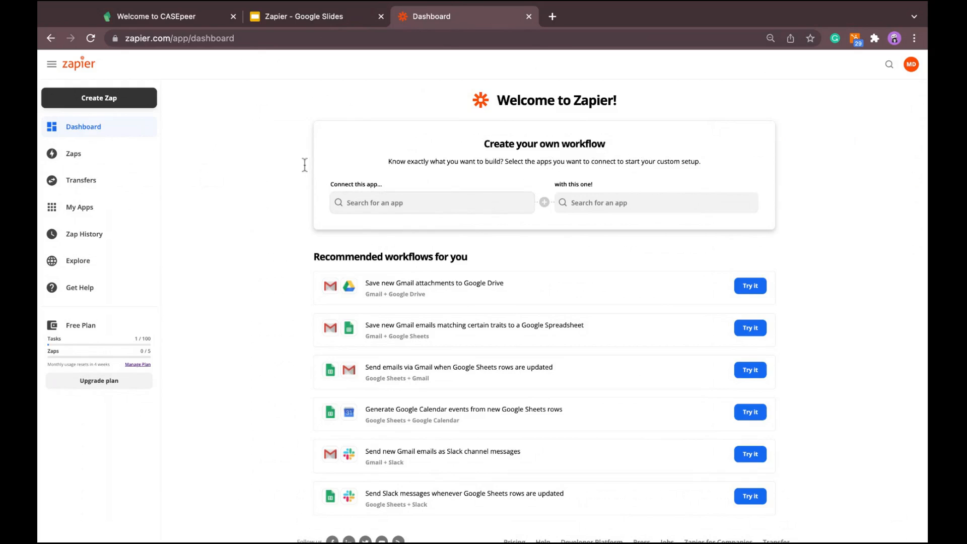
- Choose CASEpeer as the first app and Gmail as the second app for a custom workflow
key("Tab")
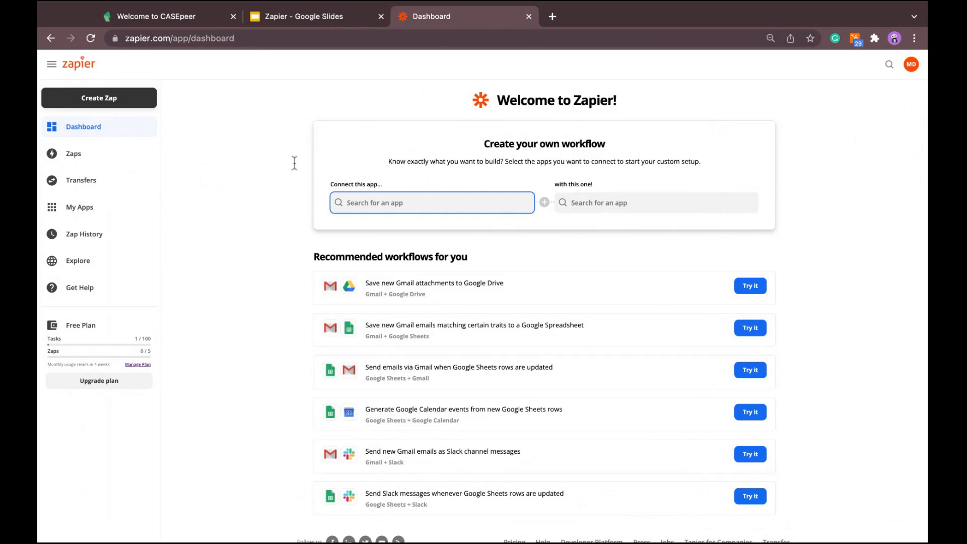
type("casepeer")
key("Return")
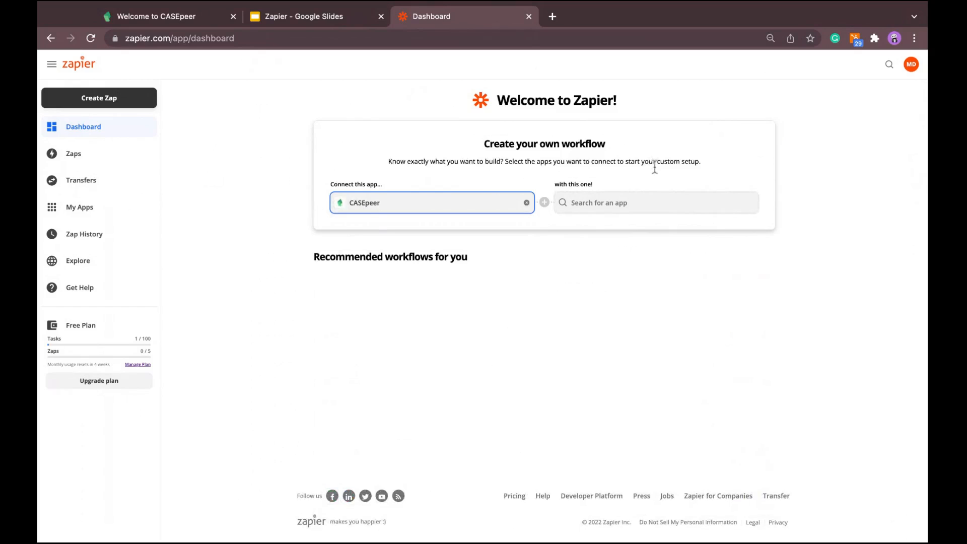
type("gmail")
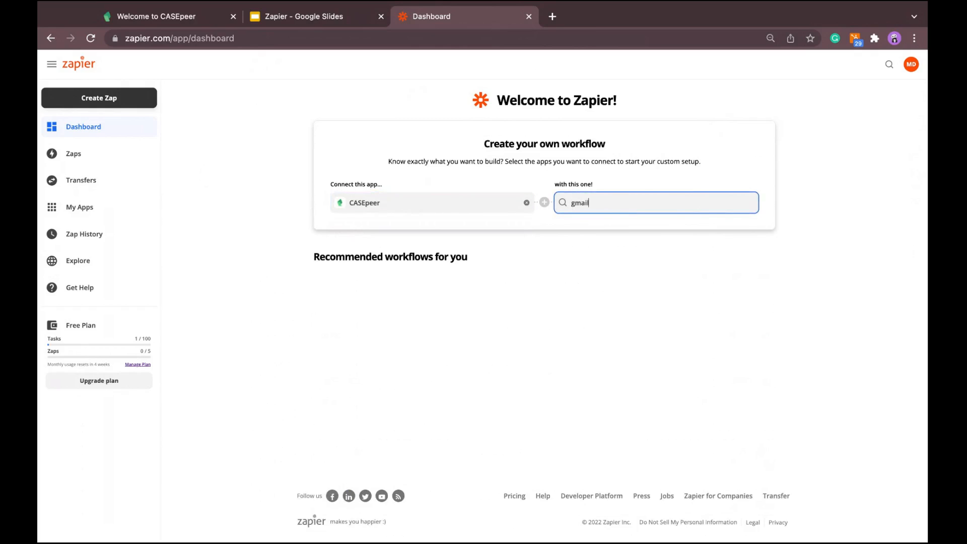
key("Return")
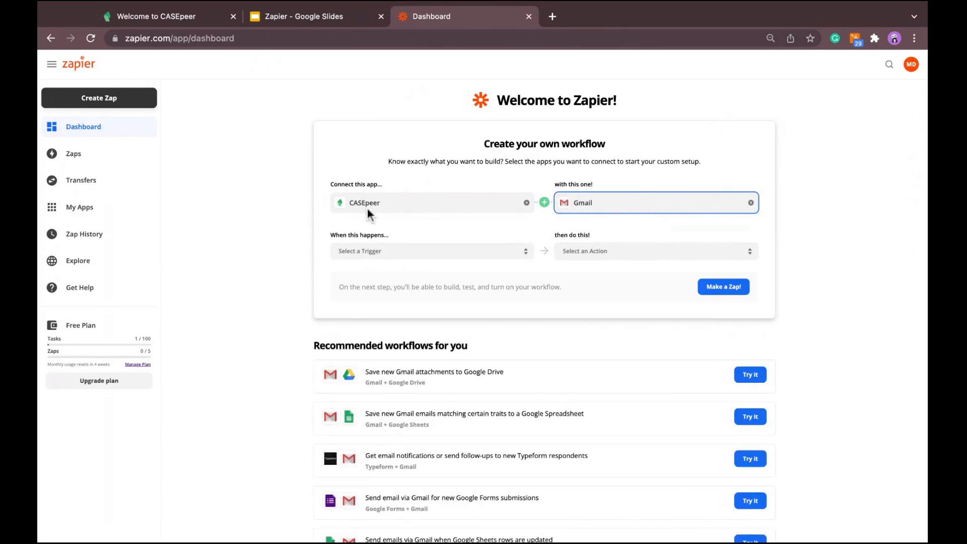
- Set the workflow's trigger to Case Status Change and its action to Send Email
left_click(308, 252)
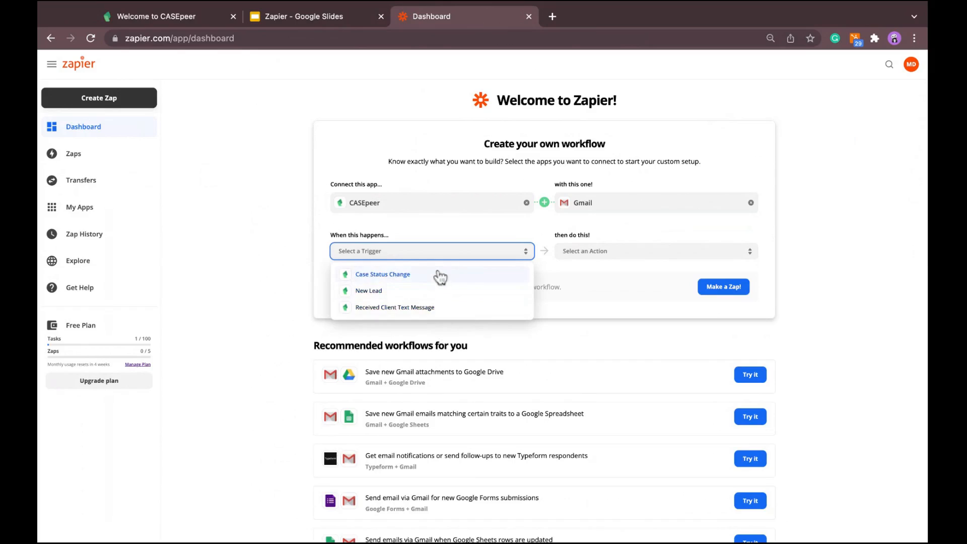
left_click(395, 280)
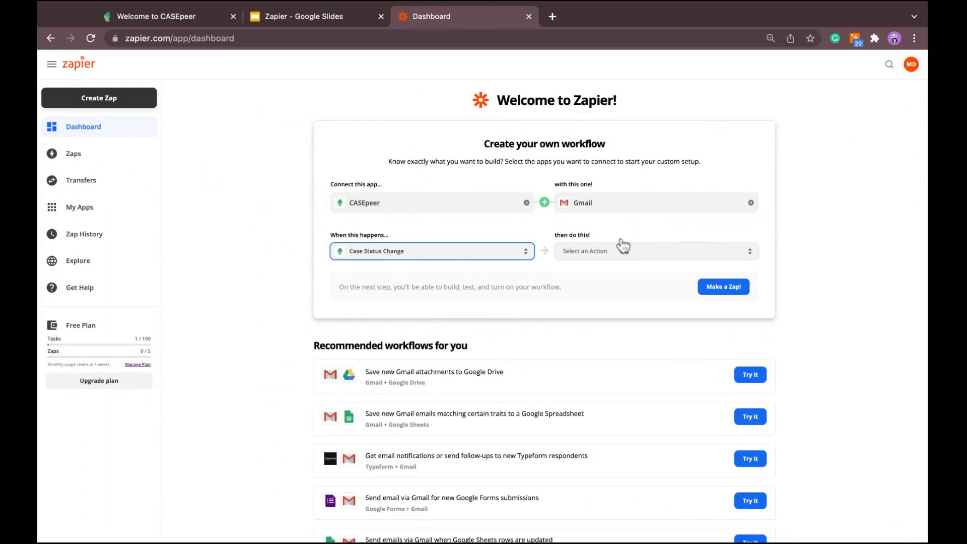
left_click(655, 251)
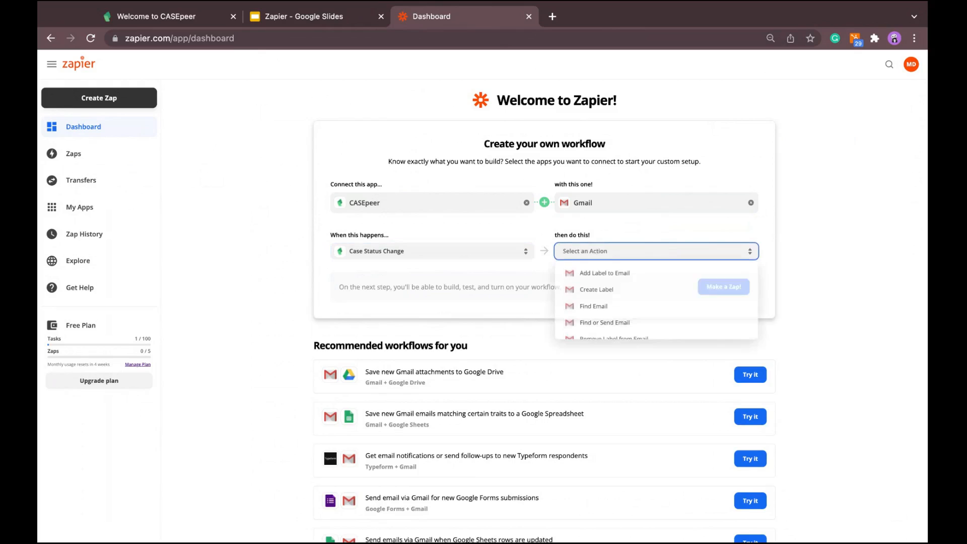
scroll(676, 338, "down", 2)
scroll(675, 340, "down", 1)
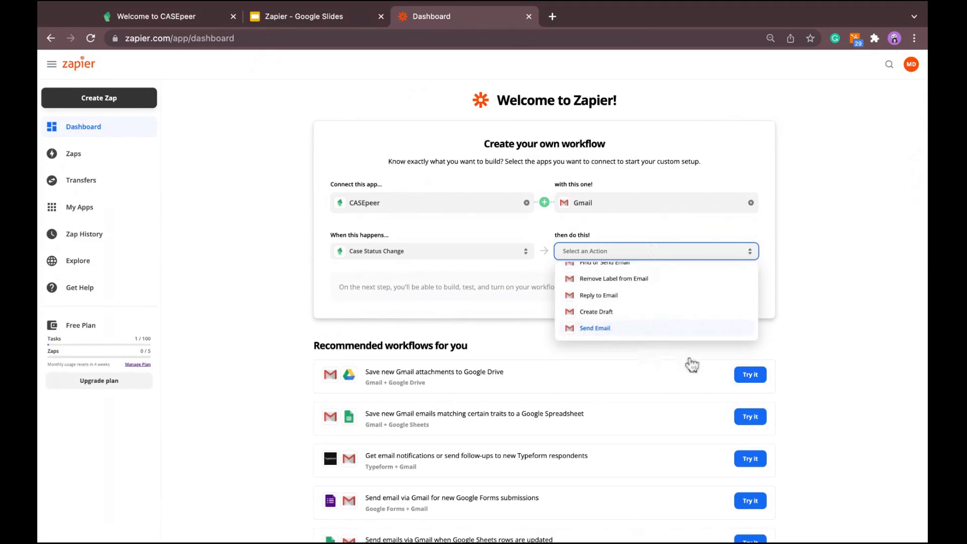
key("Return")
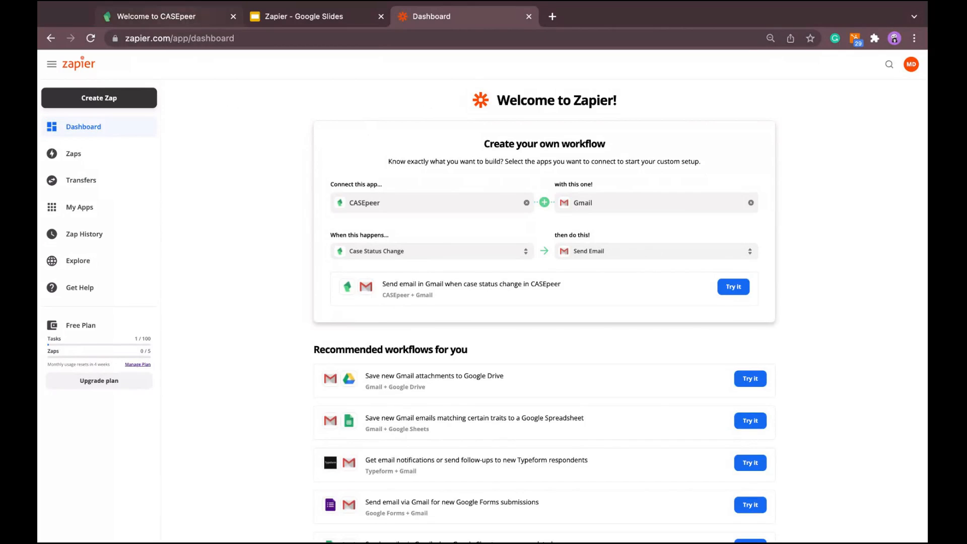
- Switch to CASEpeer and open the integrations section of the account settings
key("super+1")
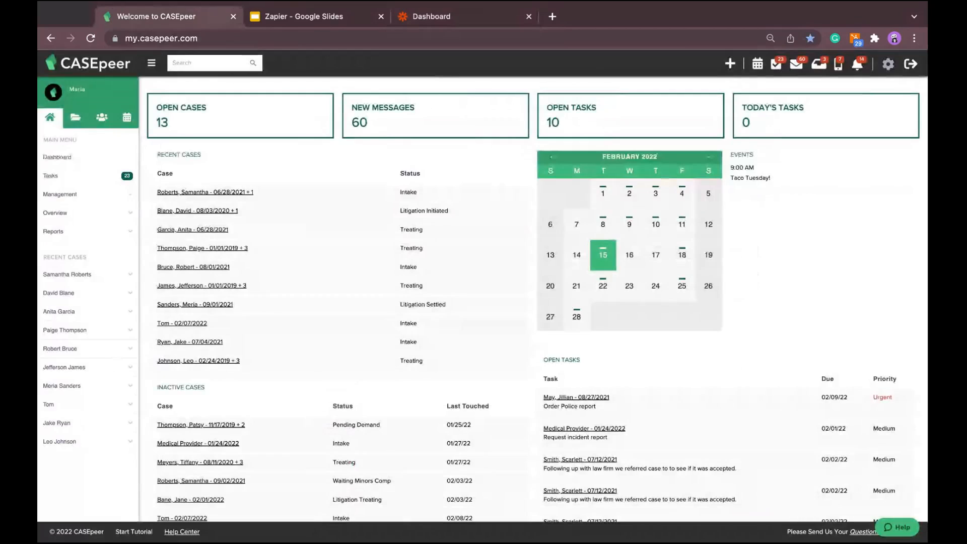
left_click(887, 64)
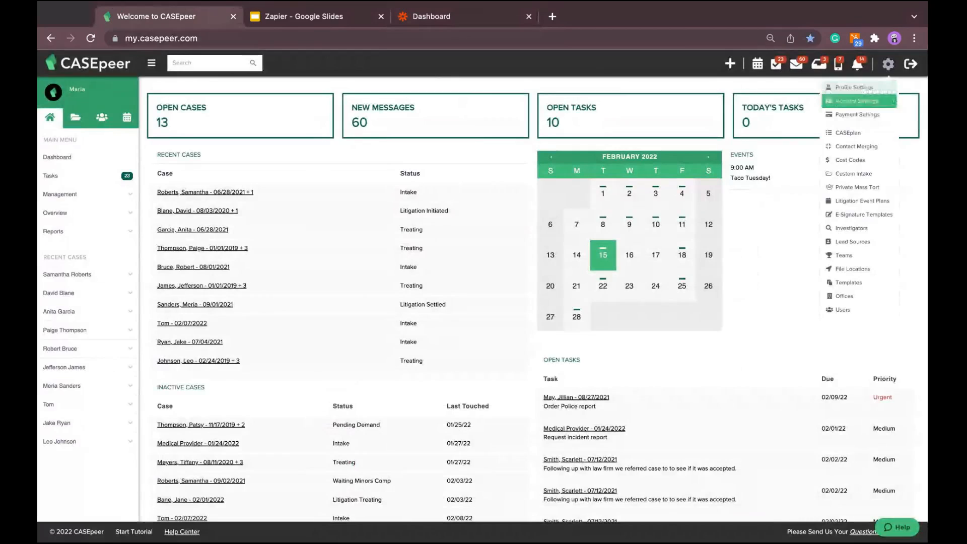
left_click(856, 101)
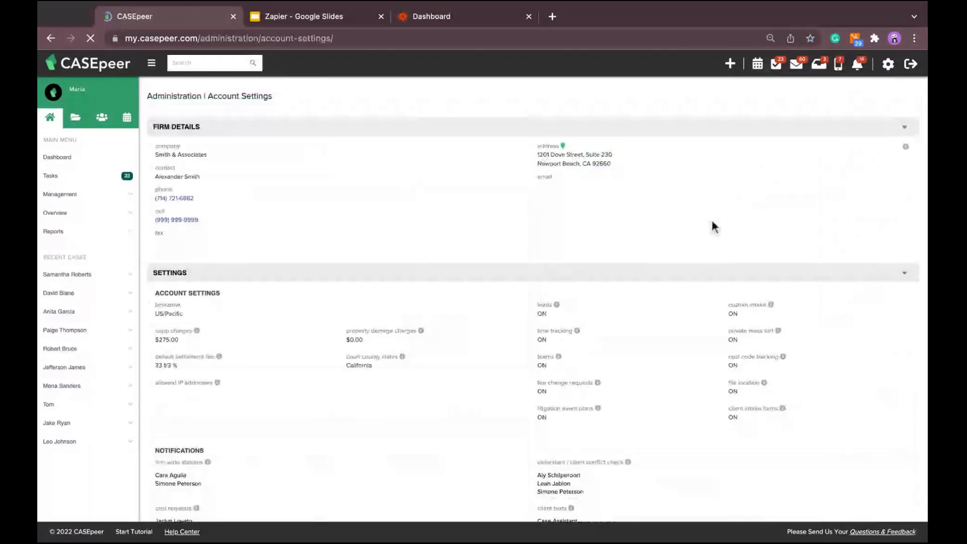
scroll(734, 167, "down", 2)
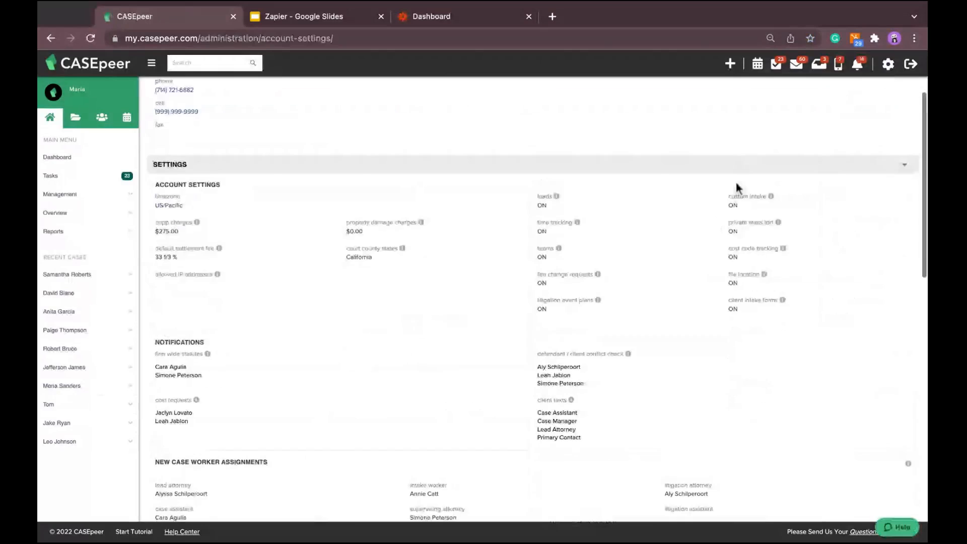
scroll(737, 186, "down", 6)
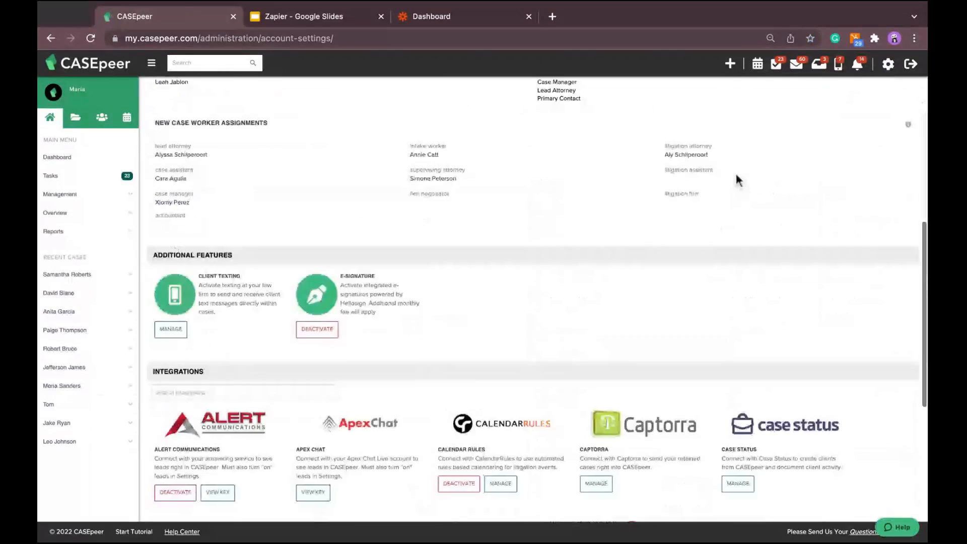
scroll(736, 171, "down", 6)
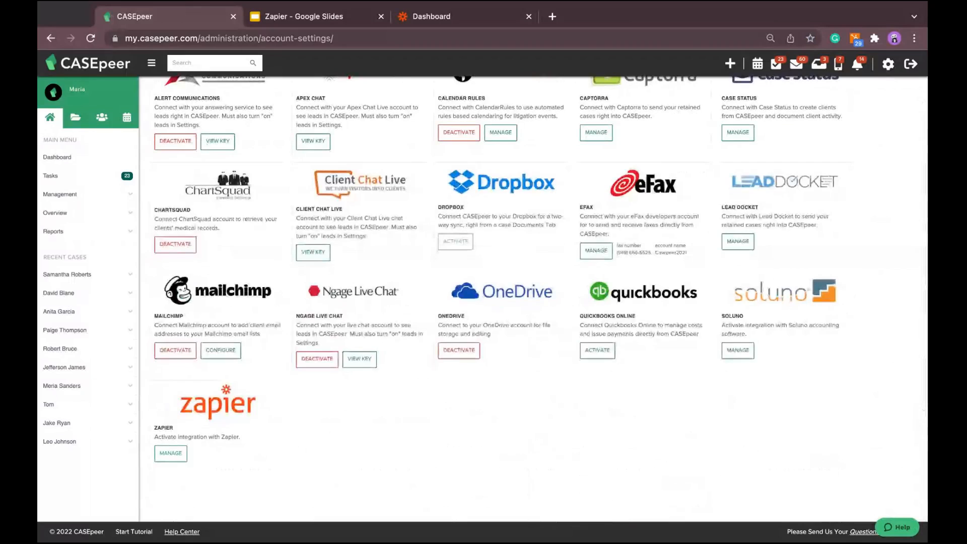
- Copy the API key from the Zapier integration's management dialog and close the dialog
left_click(170, 453)
triple_click(306, 281)
key("super+c")
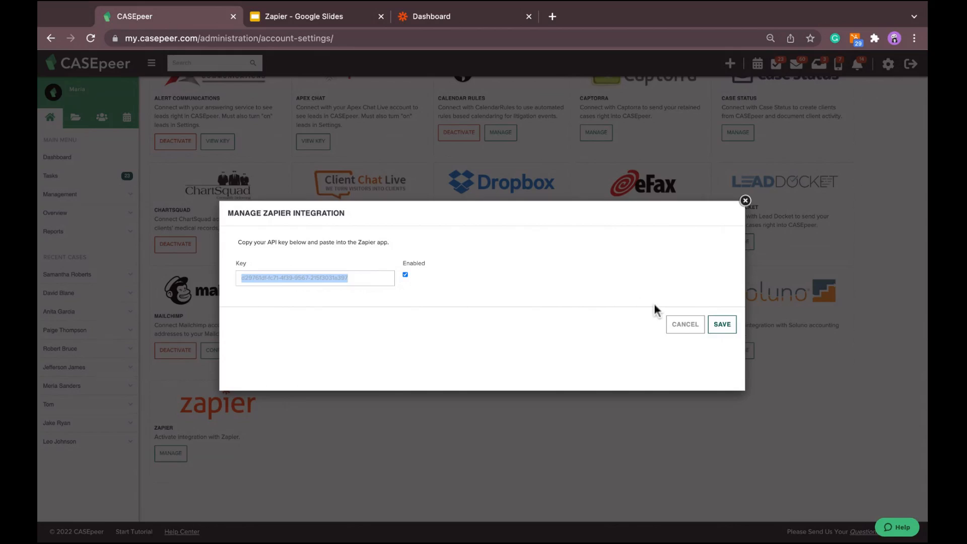
left_click(849, 356)
left_click(851, 362)
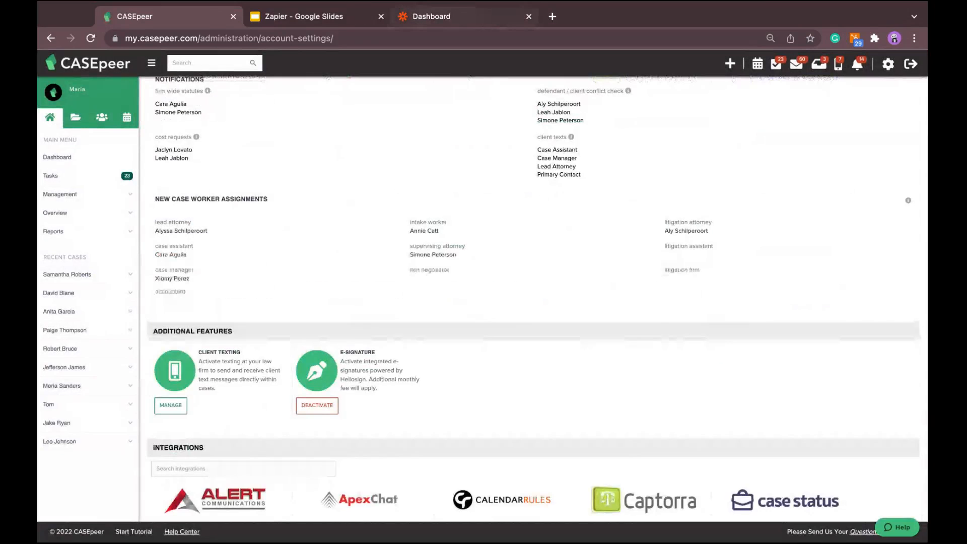
- Switch back to Zapier and search for casepeer as a new app connection in My Apps
left_click(465, 16)
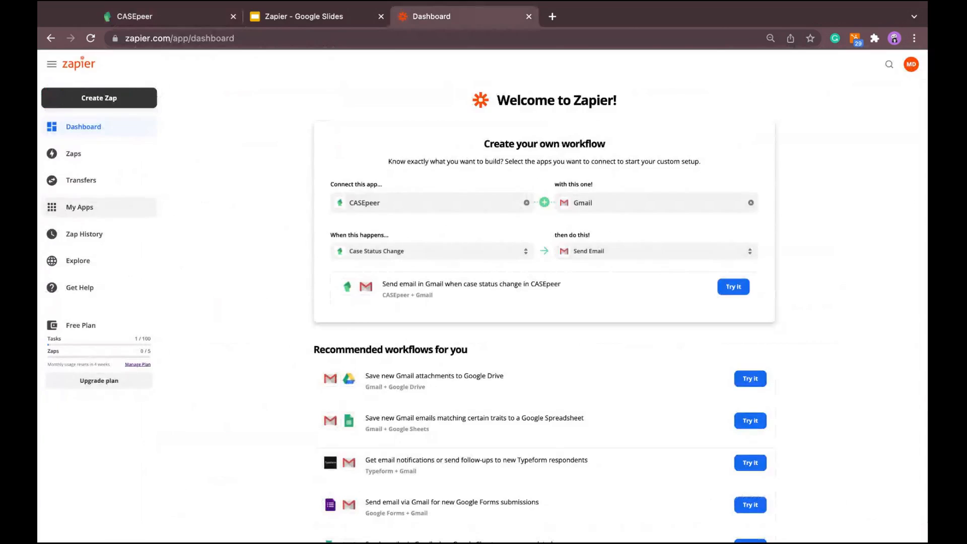
left_click(79, 207)
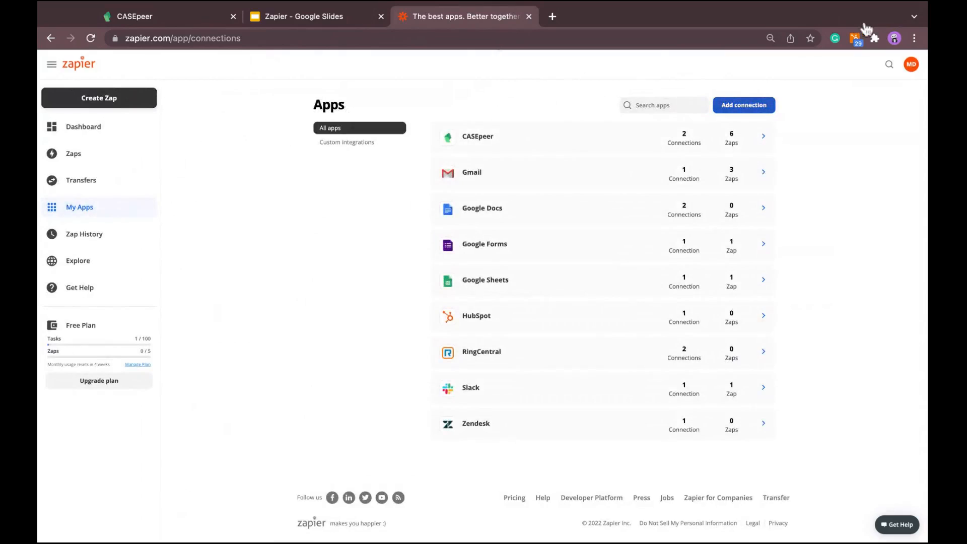
left_click(744, 104)
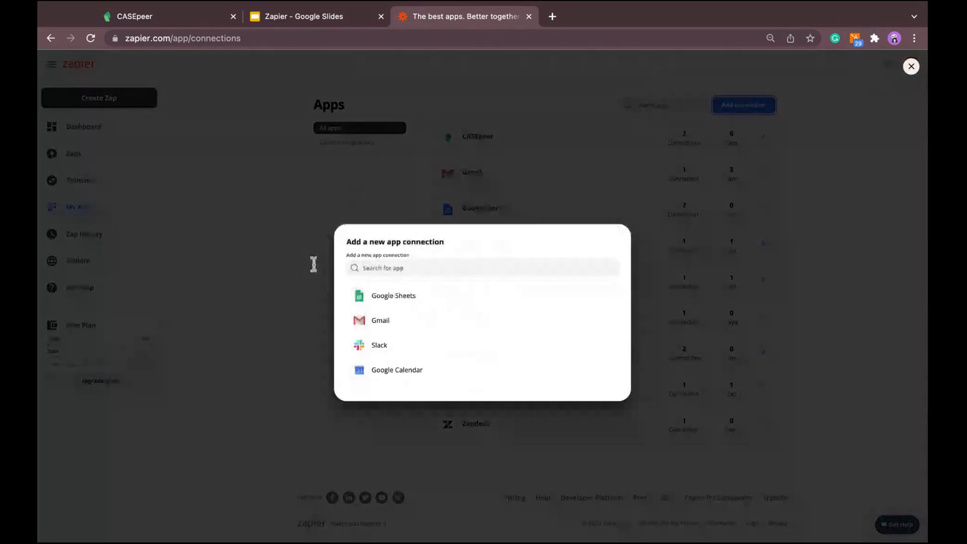
type("casepeer")
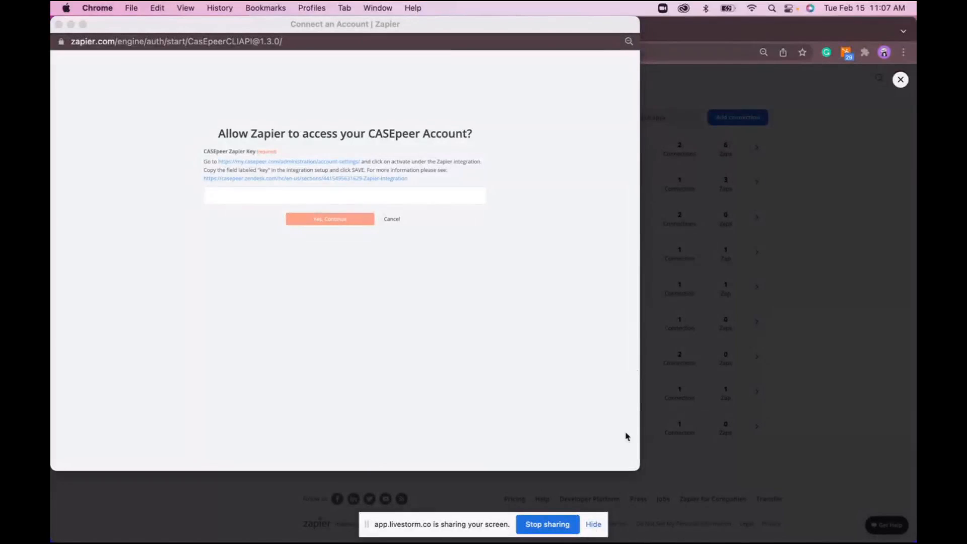
- Hide the screen-sharing notice, paste the API key into the CASEpeer Zapier Key field, and abandon the new connection
left_click(594, 525)
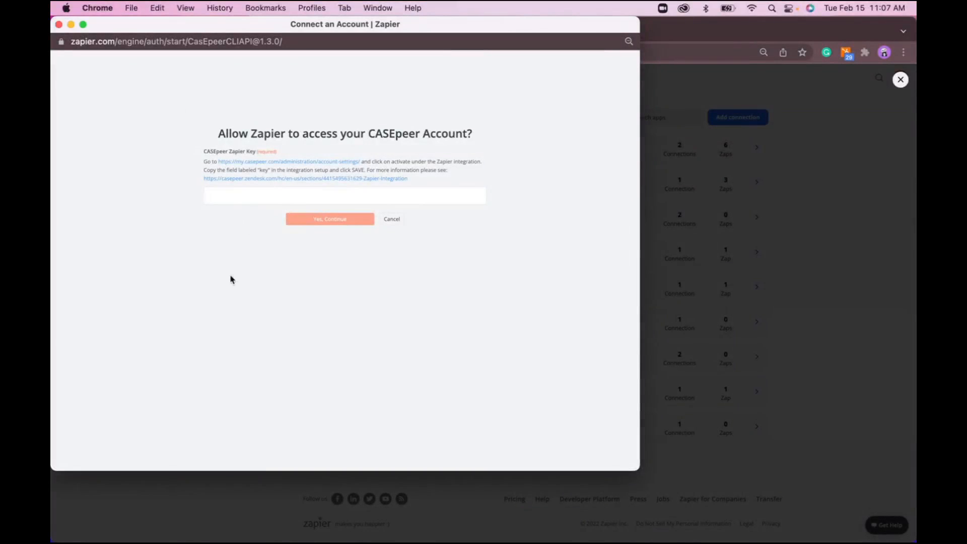
left_click(234, 197)
key("super+v")
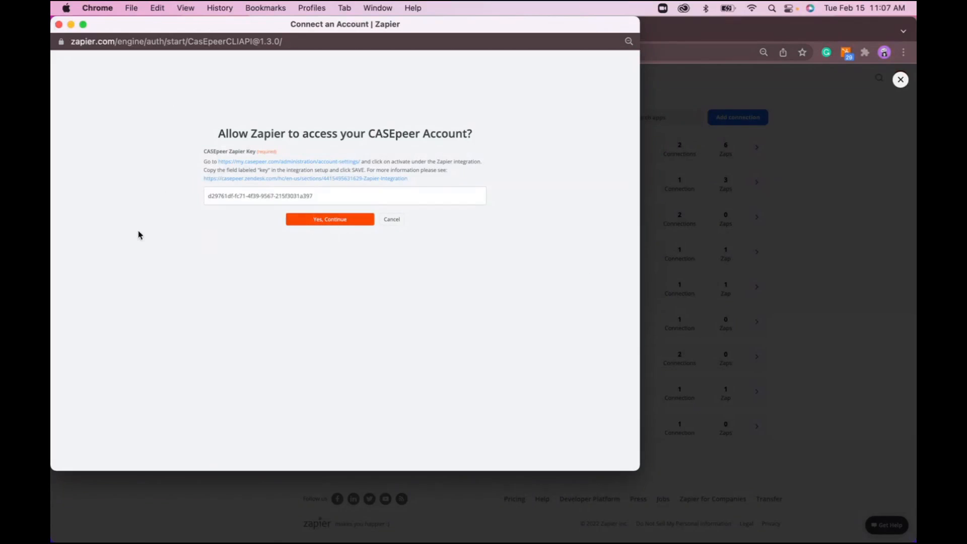
left_click(59, 25)
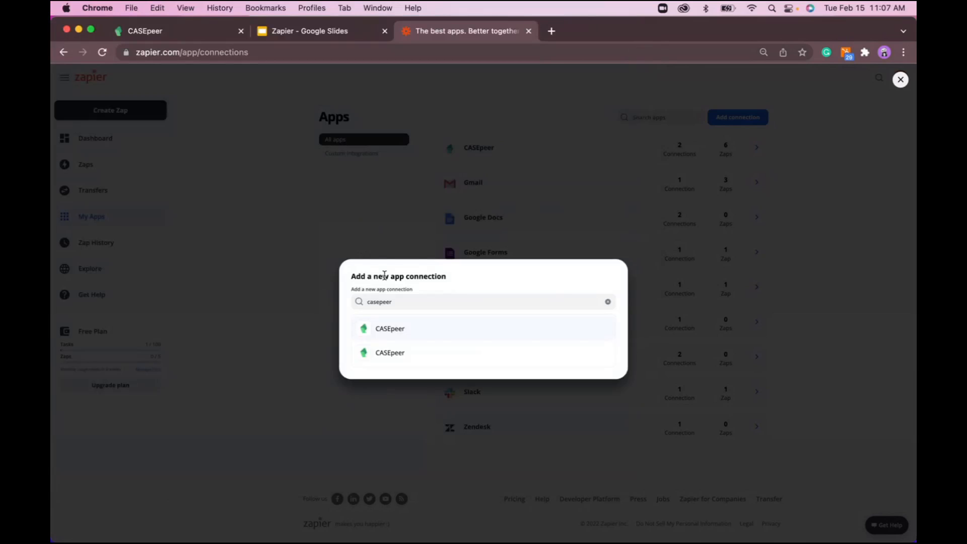
left_click(416, 218)
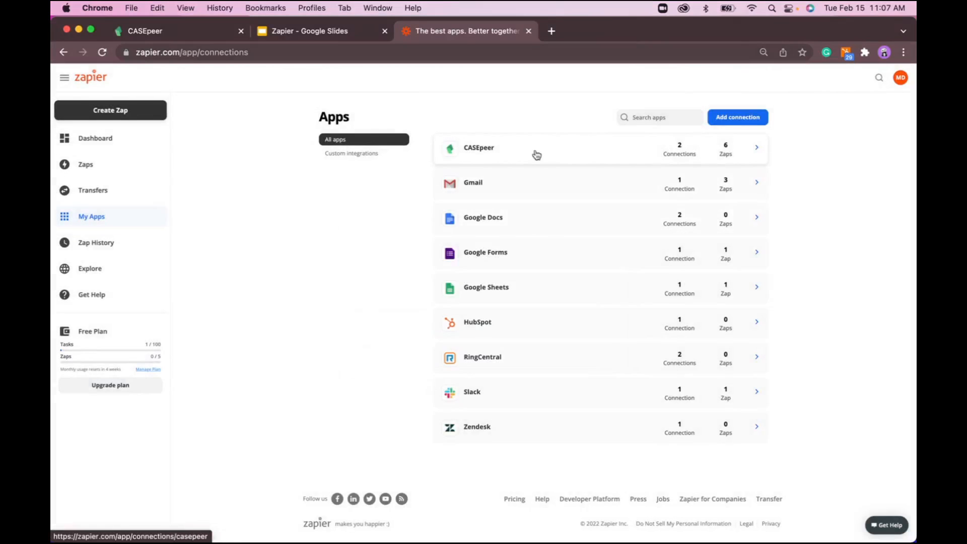
- View the existing CASEpeer connections and return to the list of connected apps
left_click(609, 155)
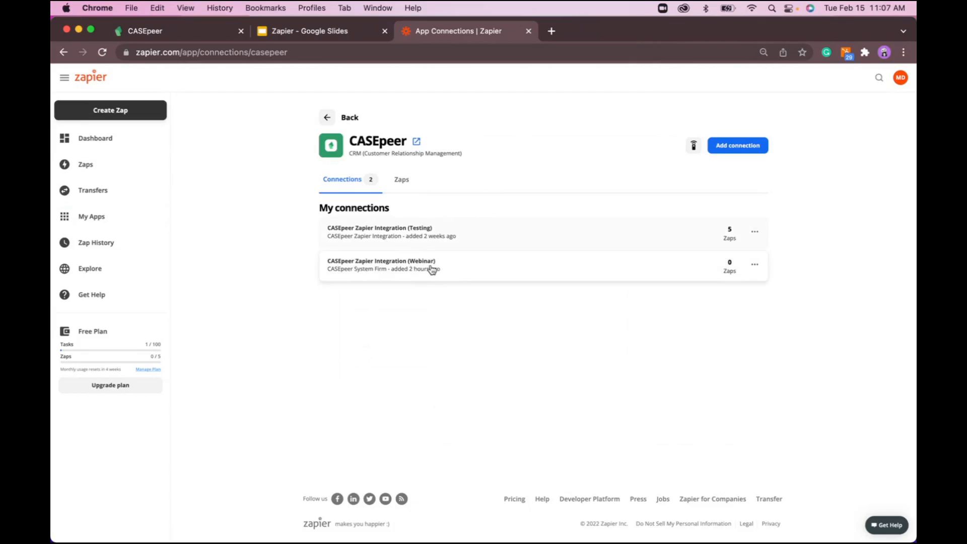
left_click(327, 119)
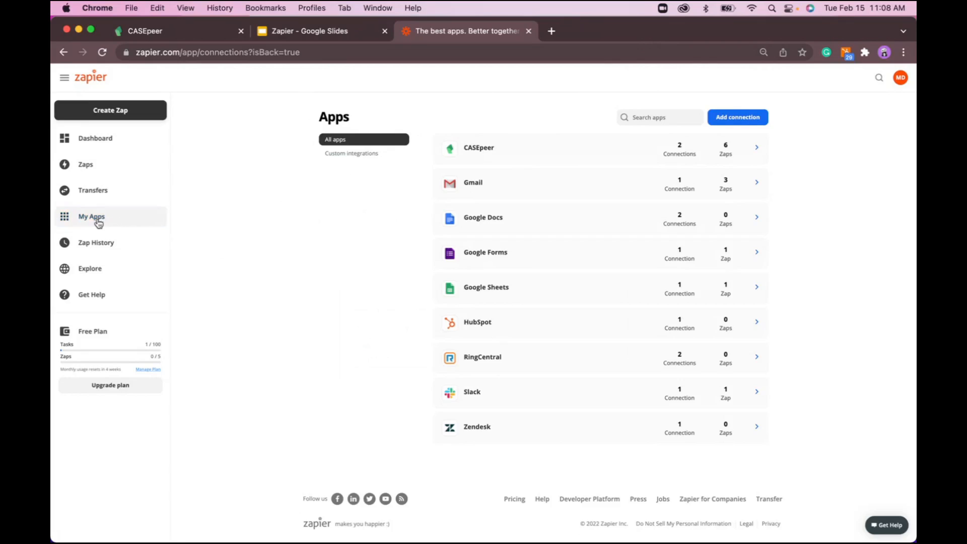
left_click(127, 223)
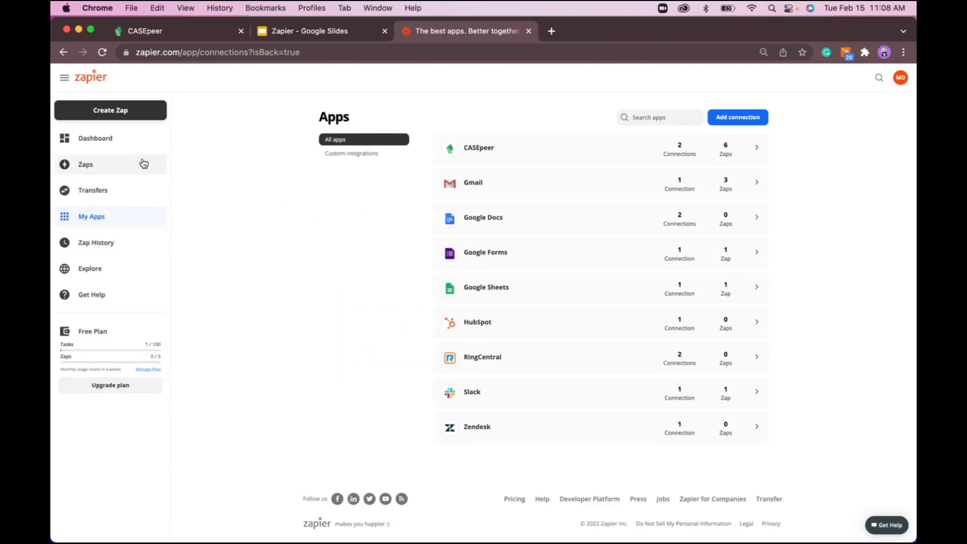
- Create a new Zap from the Zaps list and choose the latest beta version of CASEpeer as its trigger app
left_click(93, 140)
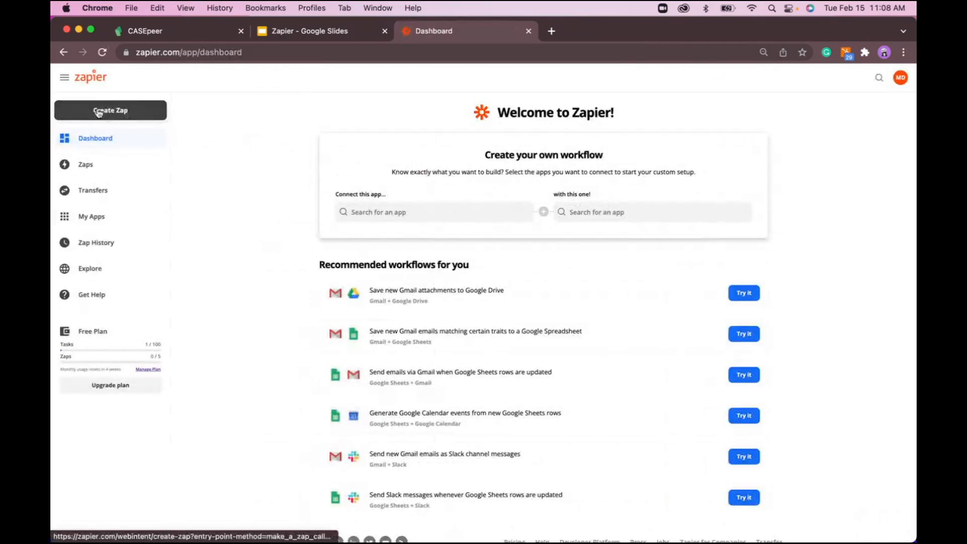
left_click(84, 169)
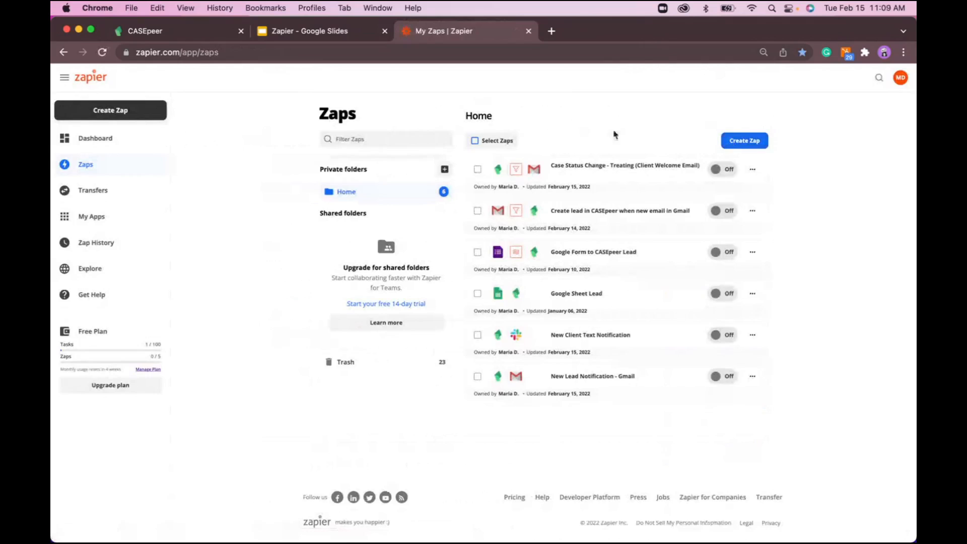
left_click(747, 143)
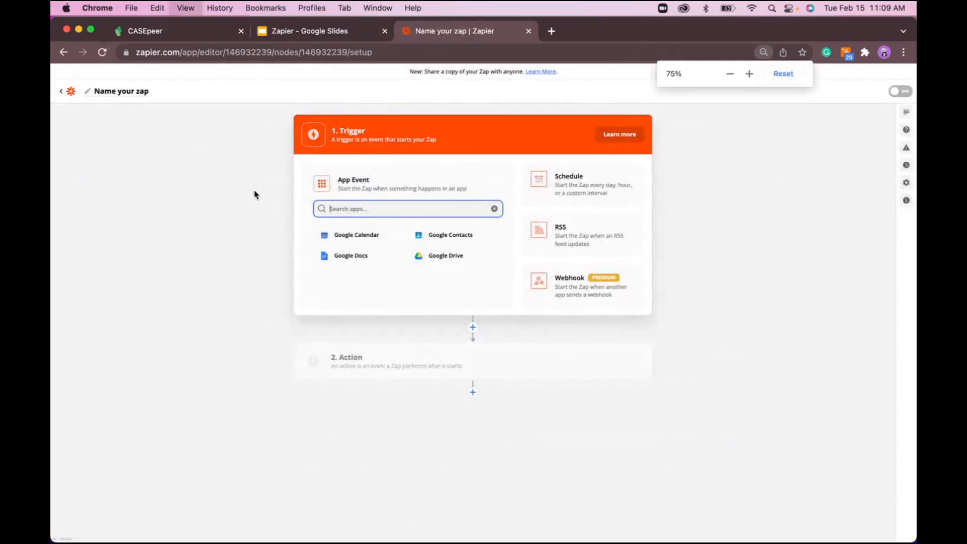
key("super+equal")
key("super+equal")
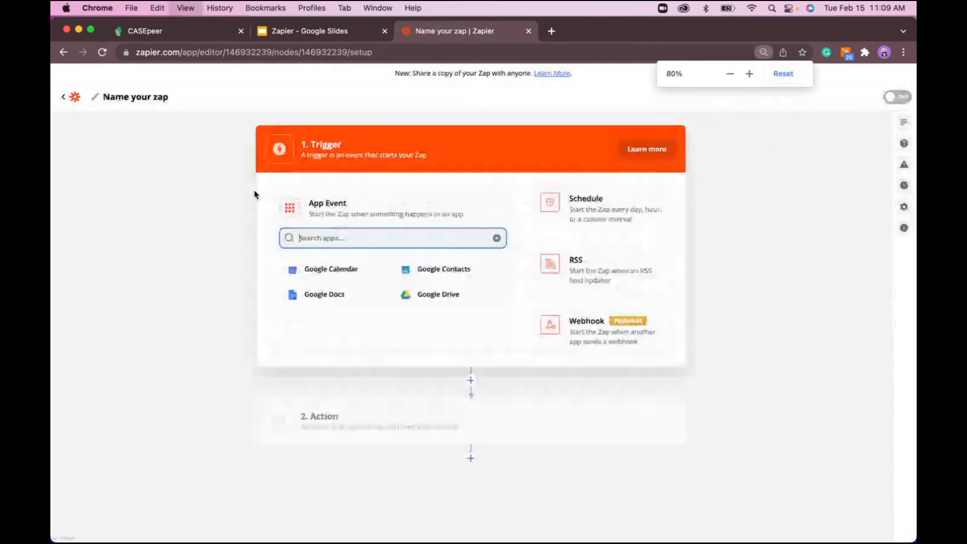
key("super+equal")
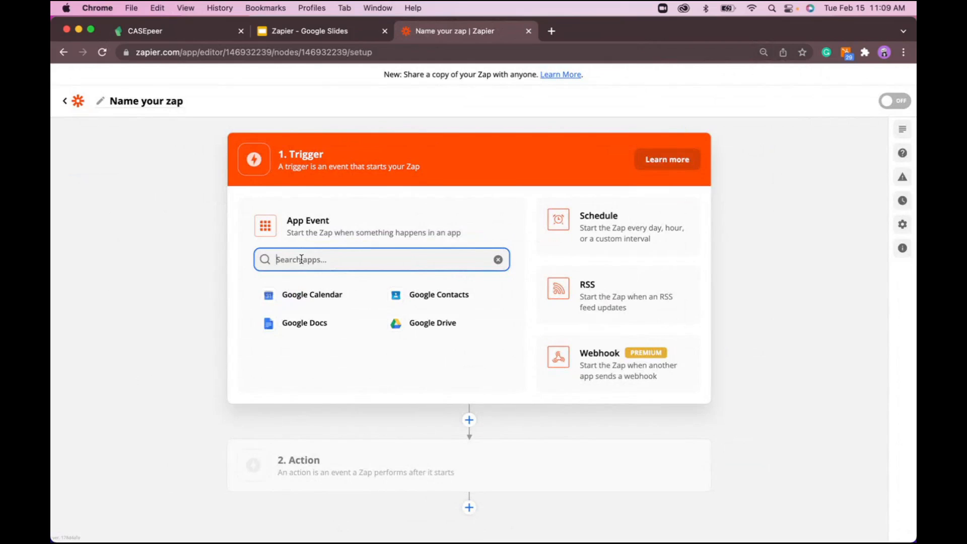
type("casep")
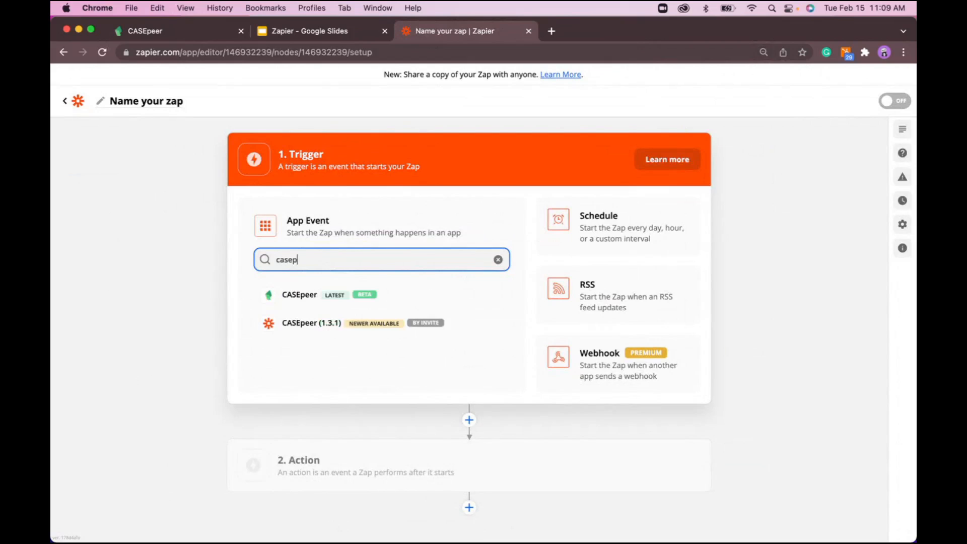
left_click(313, 295)
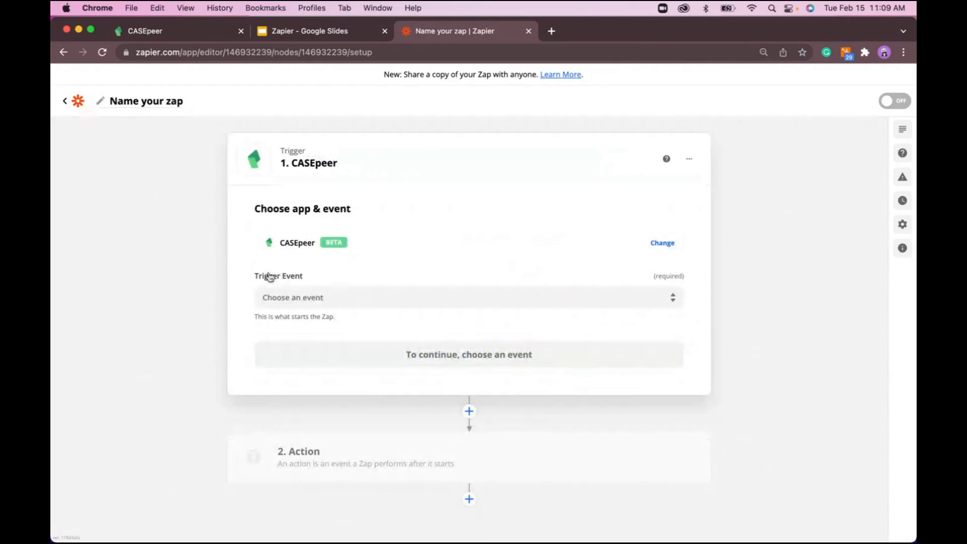
- Set the trigger event to Received Client Text Message and choose the CASEpeer Zapier Integration (Webinar) account
left_click(345, 294)
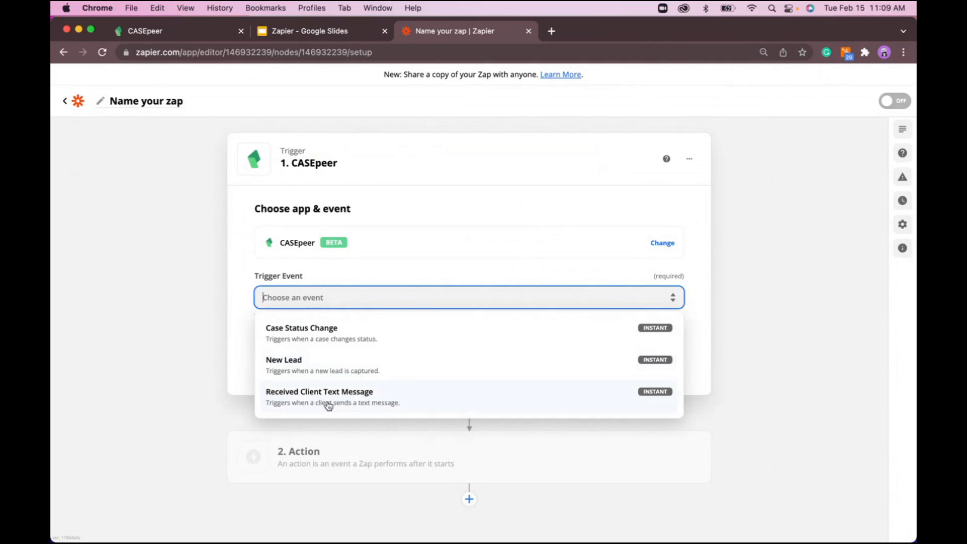
left_click(415, 409)
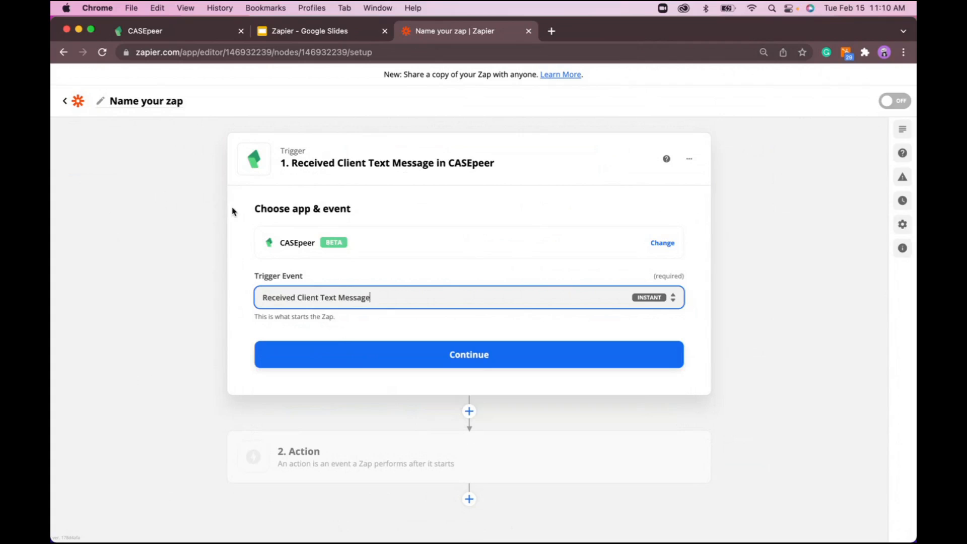
left_click(472, 359)
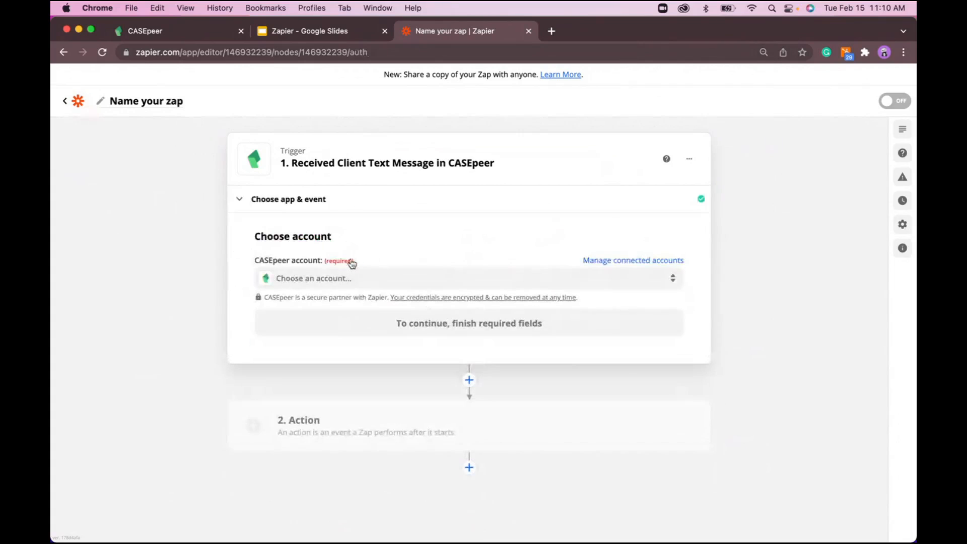
left_click(395, 280)
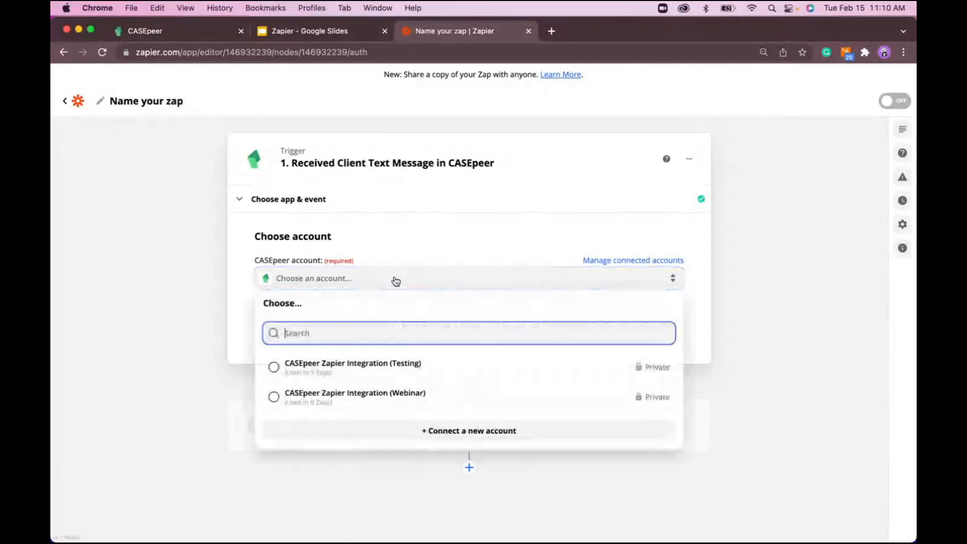
left_click(347, 400)
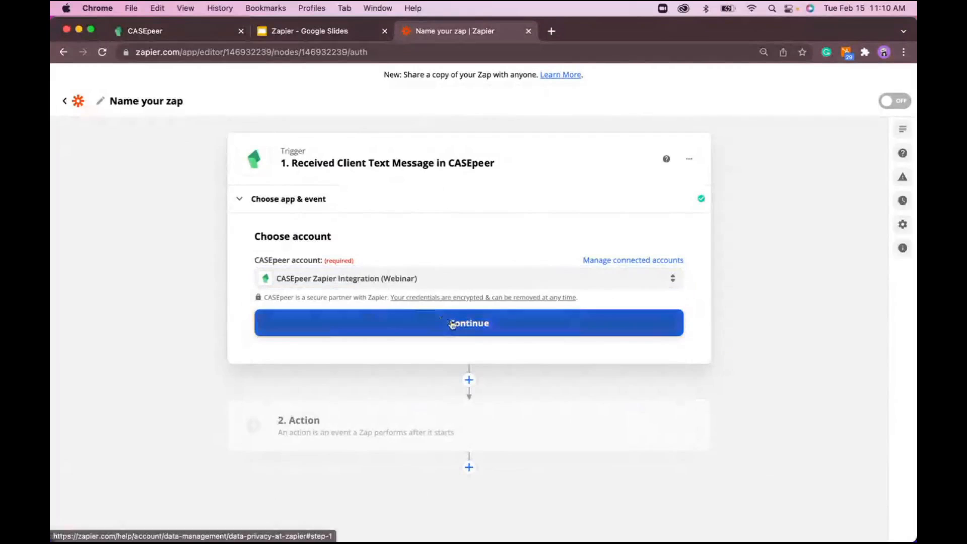
left_click(454, 324)
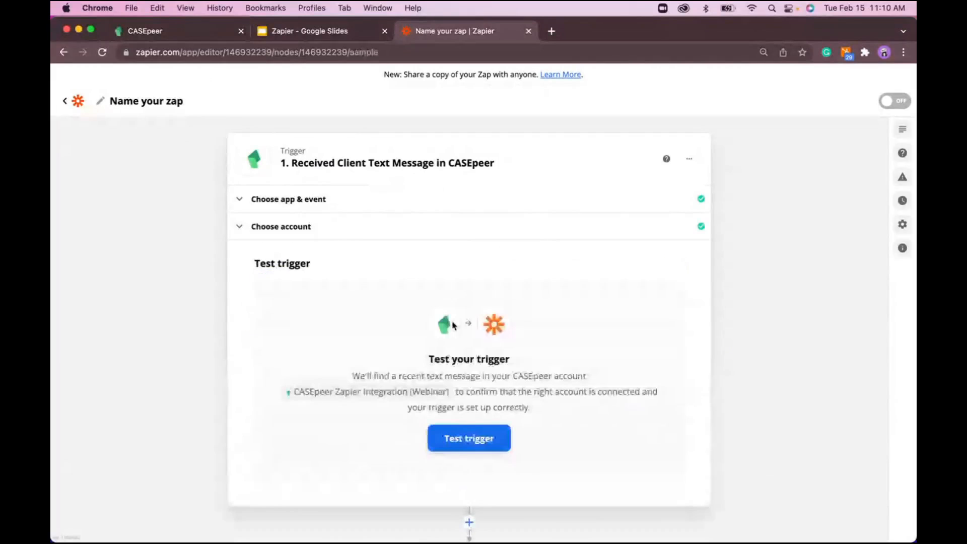
- Test the trigger, review the fields of the sample text message, and continue to the action setup
scroll(487, 378, "down", 2)
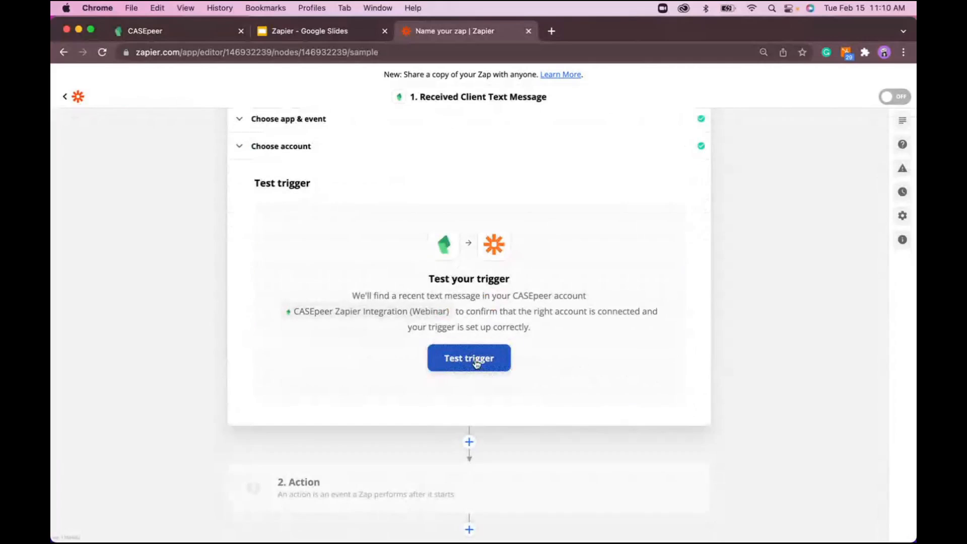
left_click(475, 362)
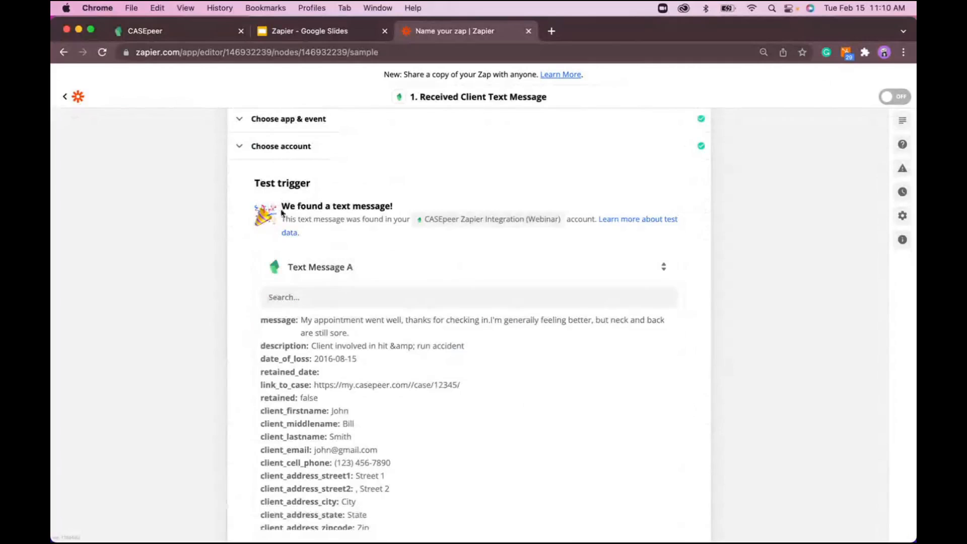
left_click_drag(280, 206, 404, 207)
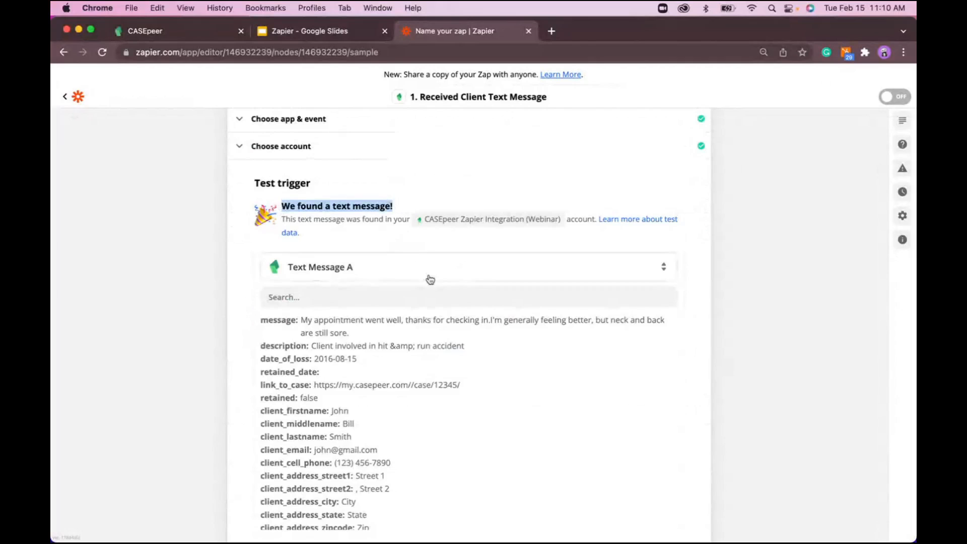
scroll(428, 277, "down", 3)
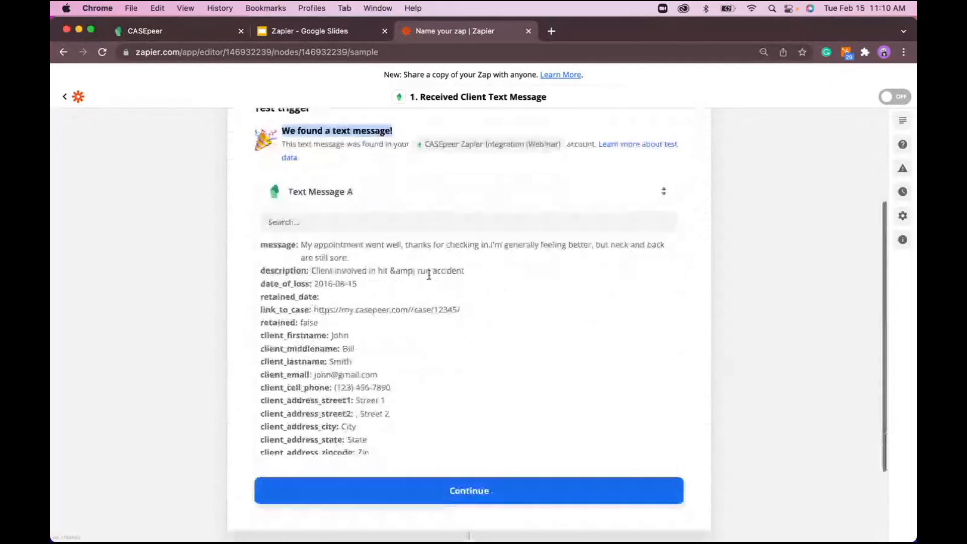
scroll(472, 372, "up", 1)
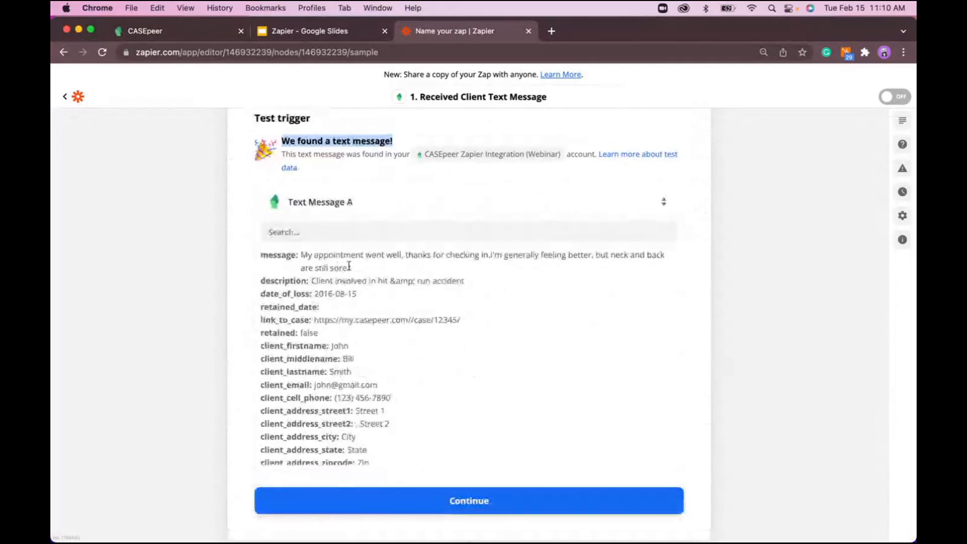
left_click_drag(350, 268, 301, 255)
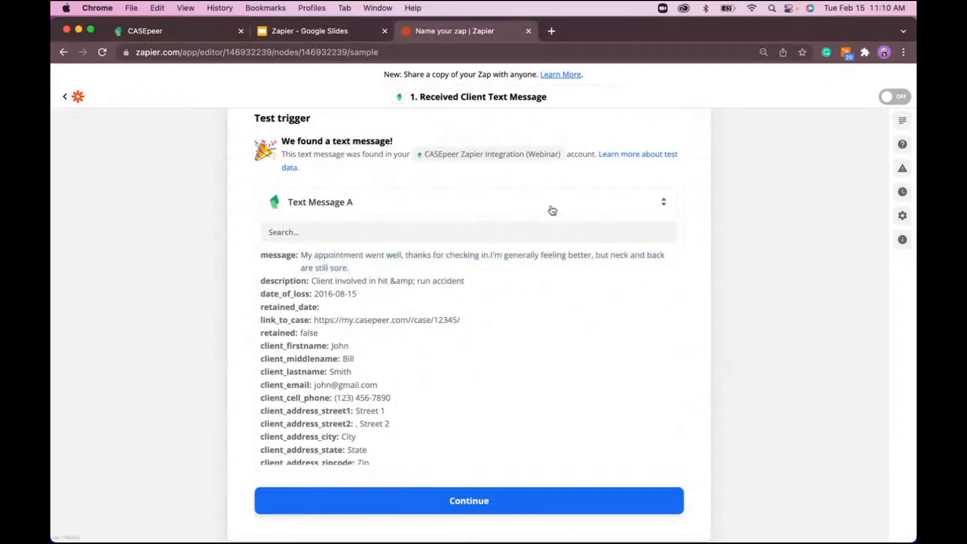
scroll(542, 380, "down", 4)
scroll(542, 381, "down", 1)
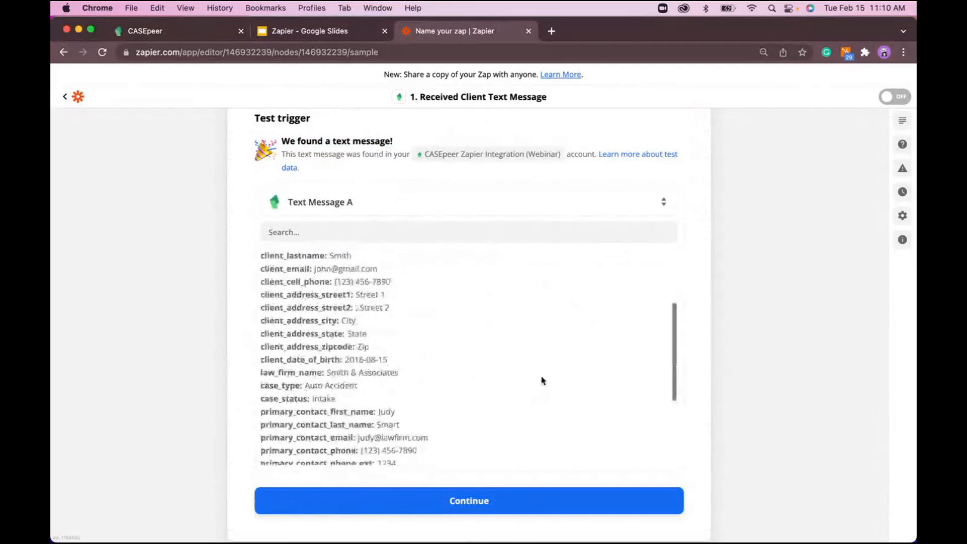
scroll(713, 411, "down", 1)
scroll(713, 410, "down", 2)
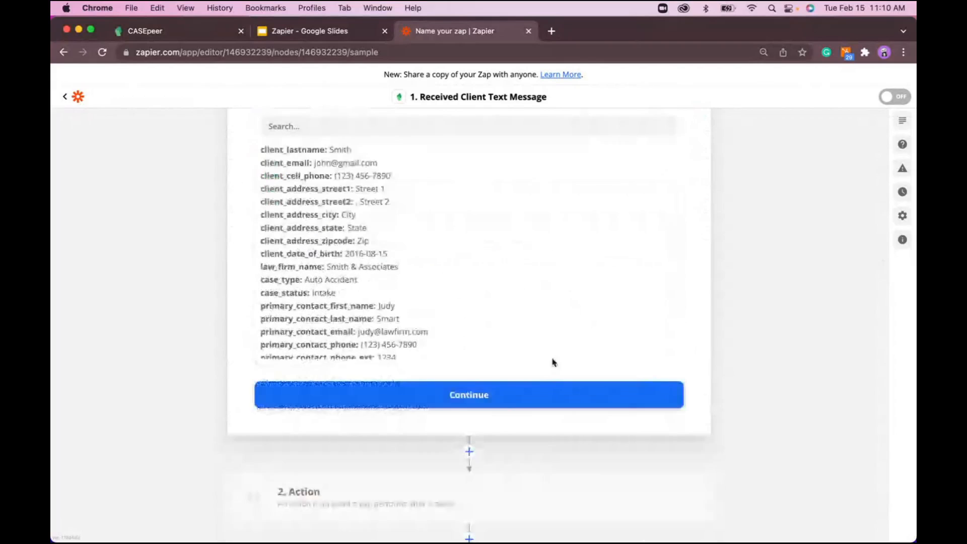
left_click(513, 401)
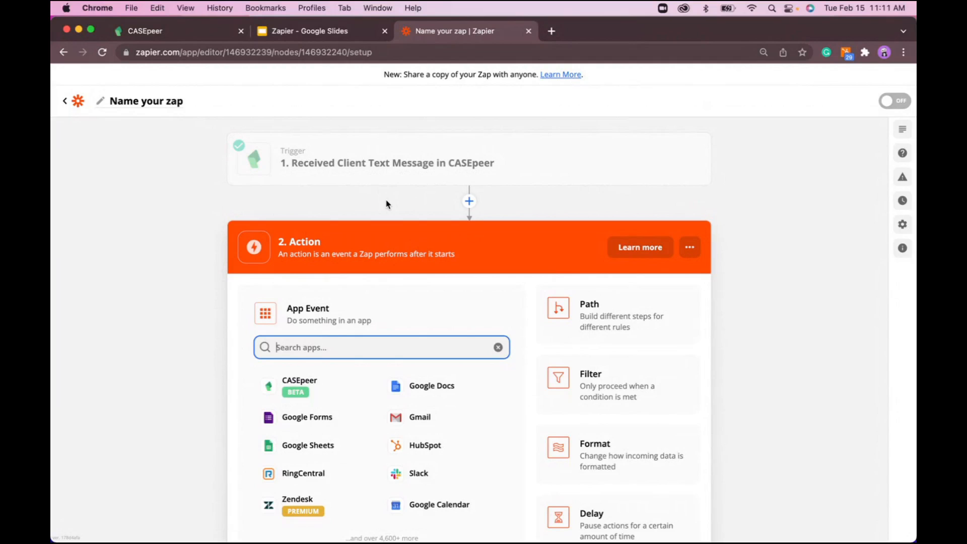
- Choose Slack as the action app with the Send Channel Message event and select the existing Teesa Studios account
scroll(387, 204, "down", 2)
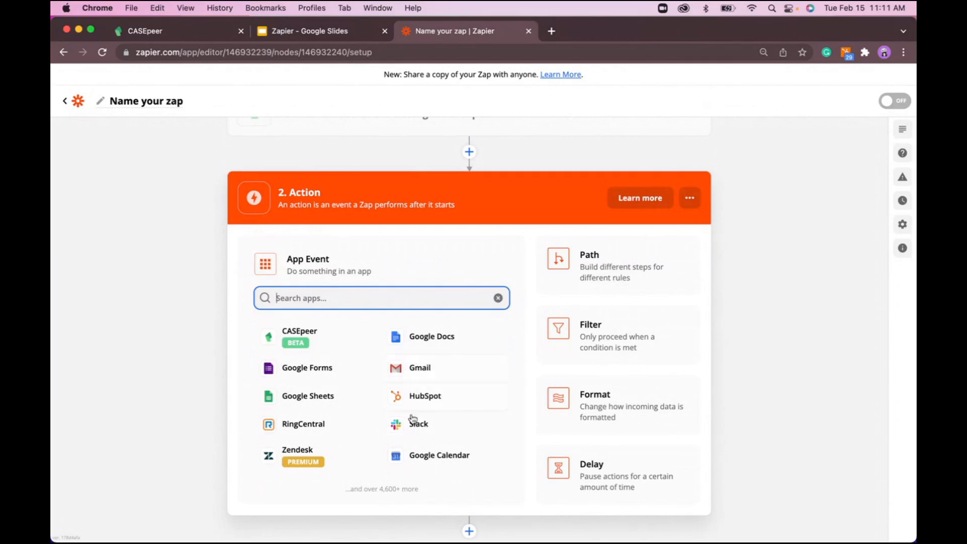
left_click(421, 426)
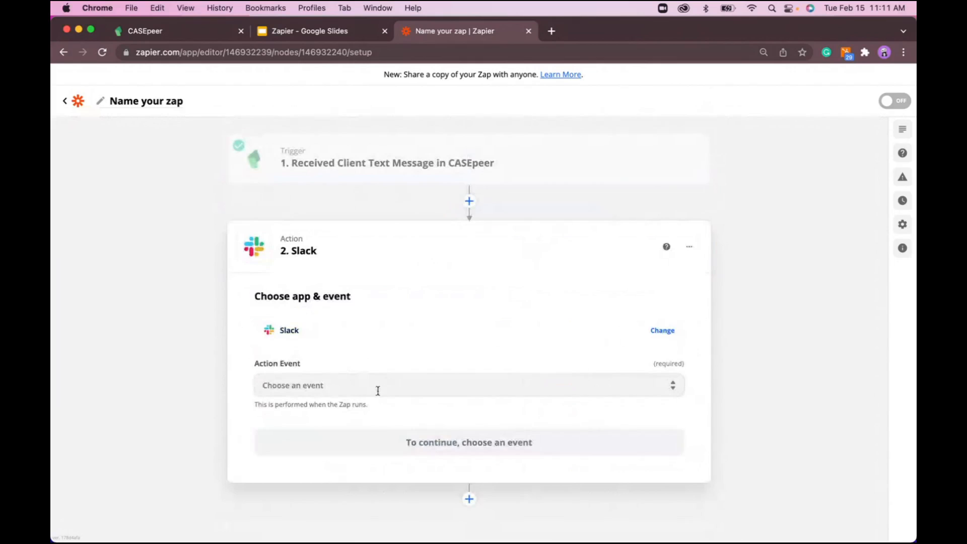
left_click(362, 386)
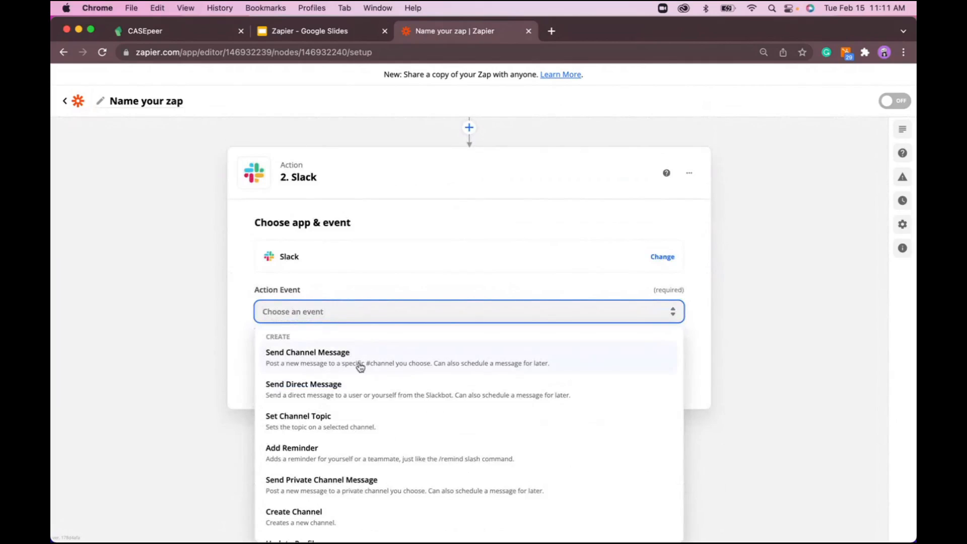
left_click(376, 364)
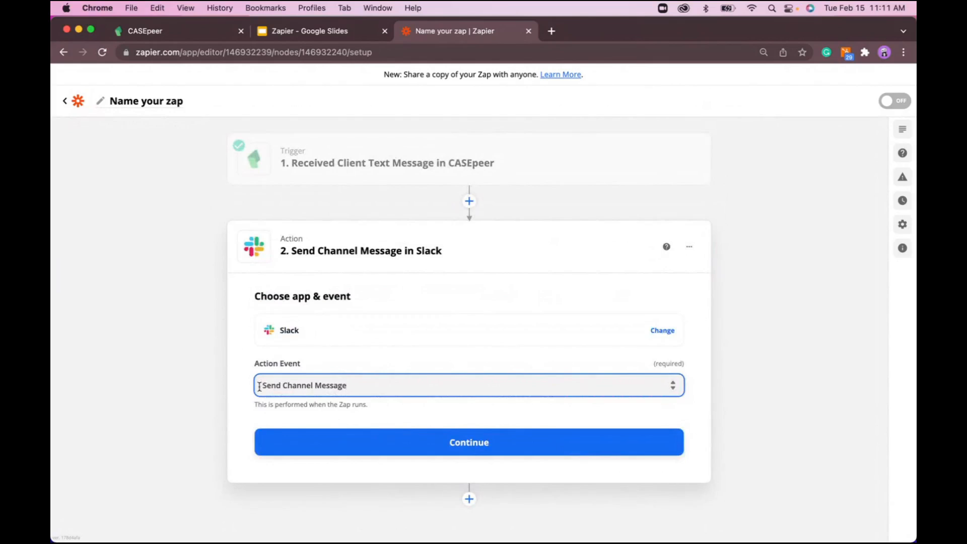
left_click(460, 437)
left_click(364, 368)
left_click(324, 457)
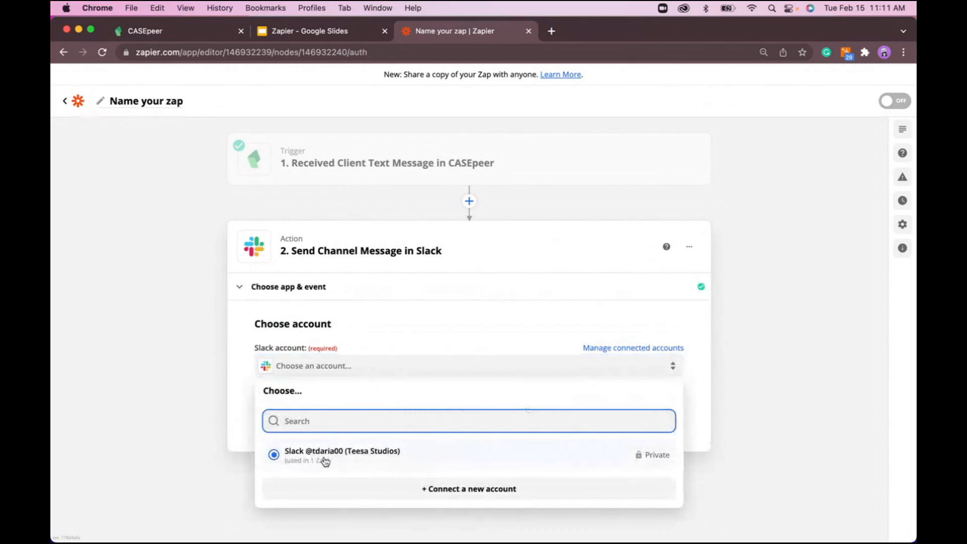
- Try to connect a new Slack account for the action, and close the authorization window
left_click(408, 373)
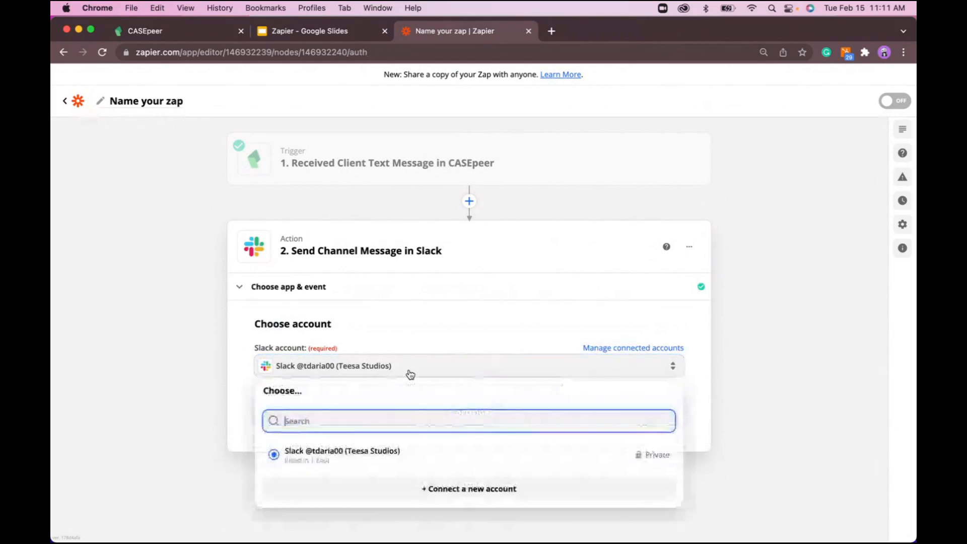
left_click(386, 490)
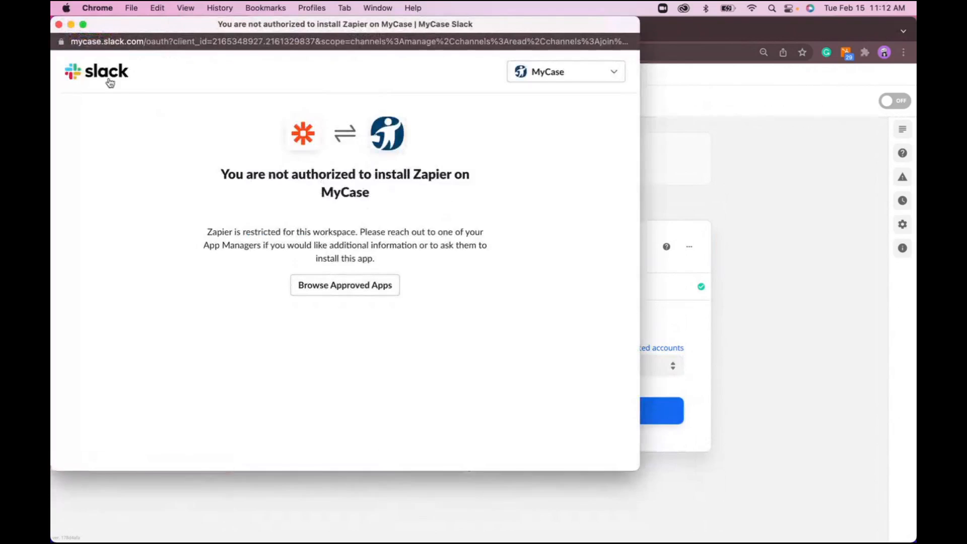
left_click(58, 25)
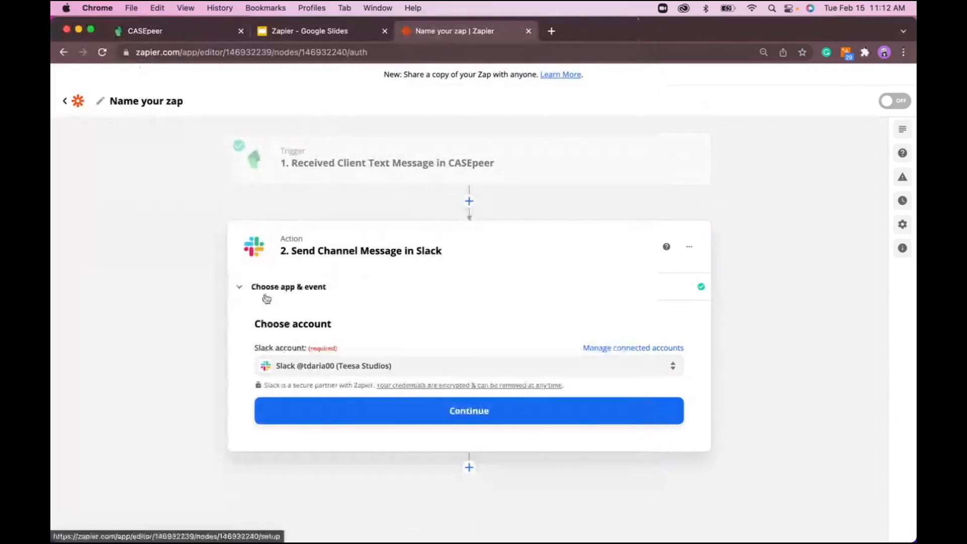
- Continue with the selected Slack account and set the message's channel to client-texts
left_click(467, 407)
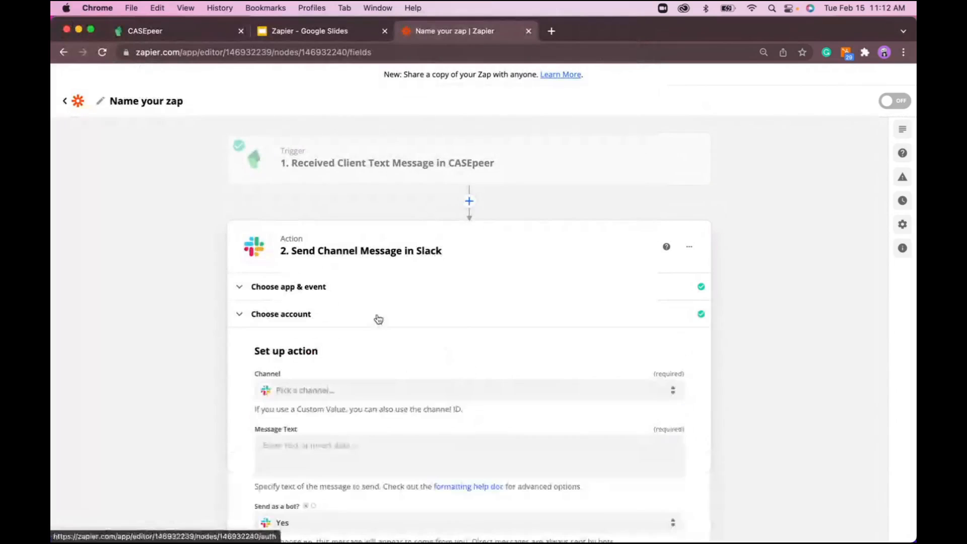
scroll(414, 373, "down", 3)
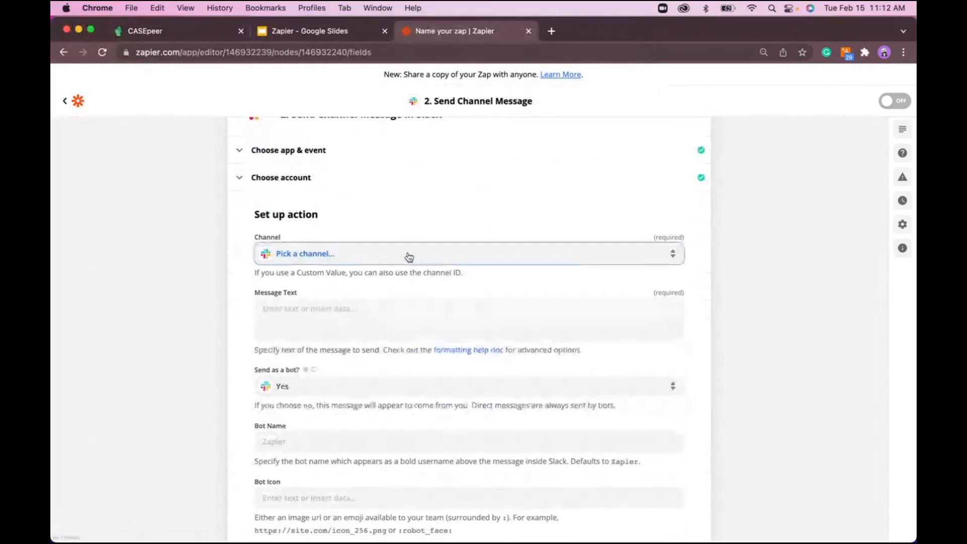
left_click(407, 254)
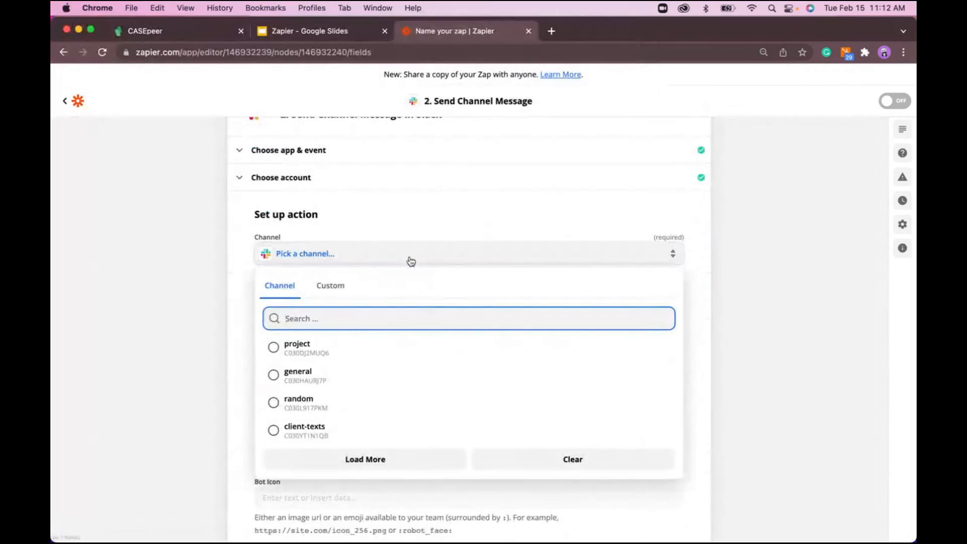
scroll(434, 342, "down", 2)
scroll(435, 341, "down", 2)
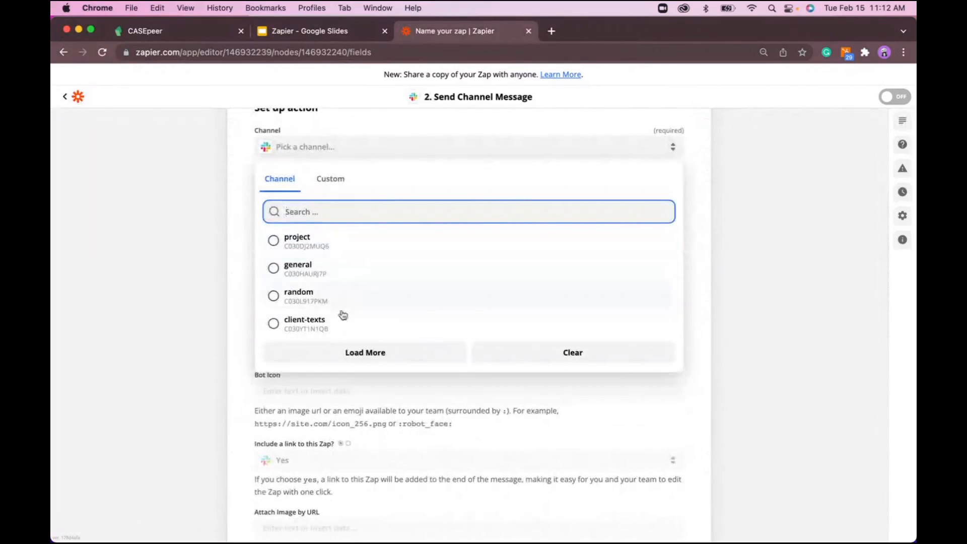
left_click(309, 327)
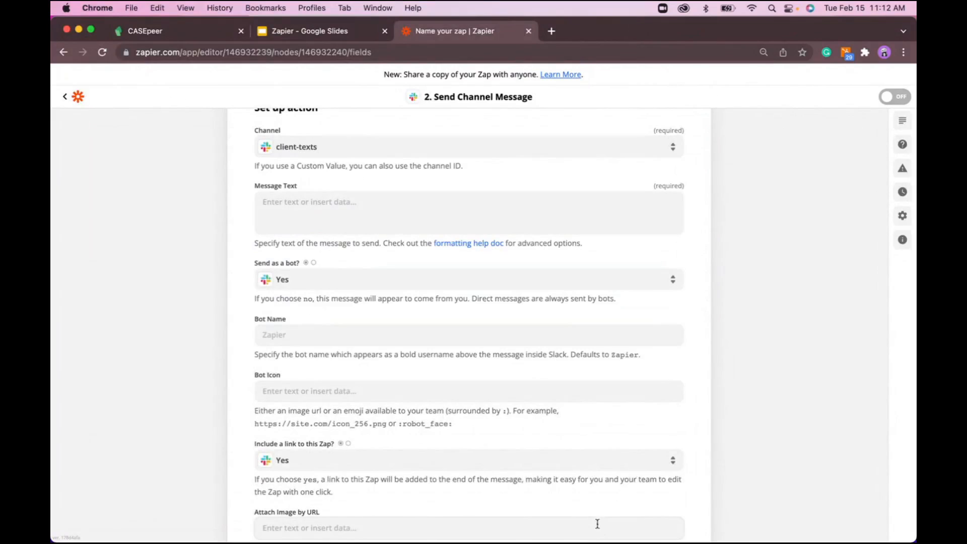
- Switch to the Slack window to view the client-texts channel, and minimize it to return to the Zap
mouse_move(610, 540)
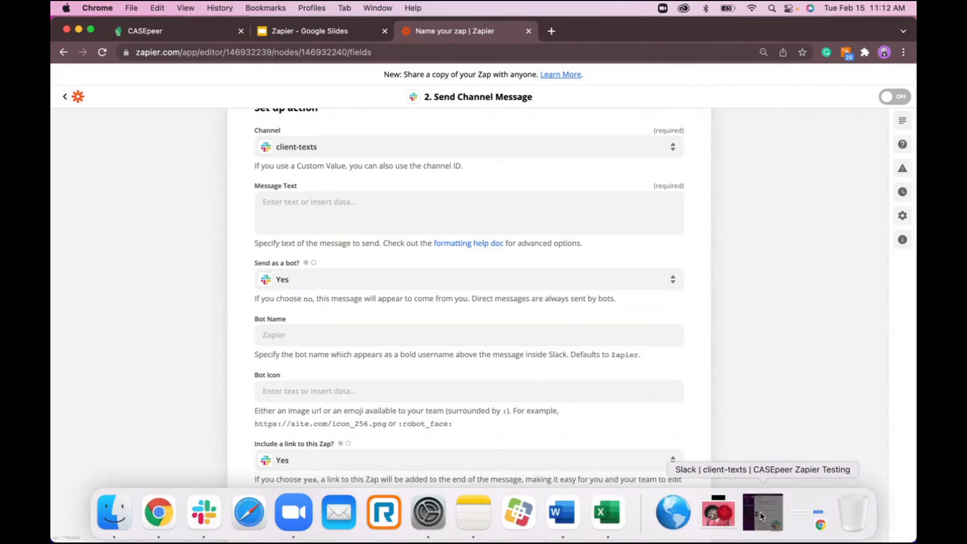
left_click(760, 512)
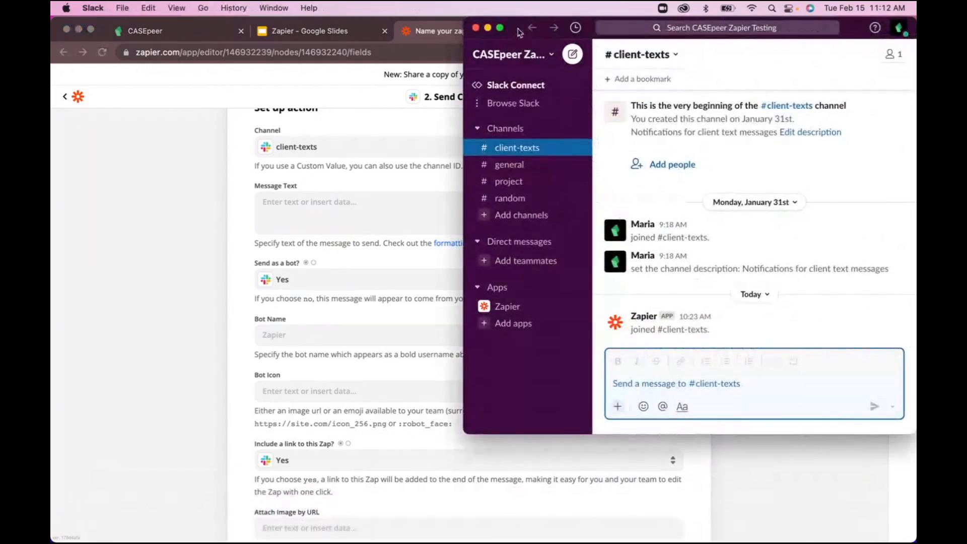
left_click_drag(519, 33, 476, 33)
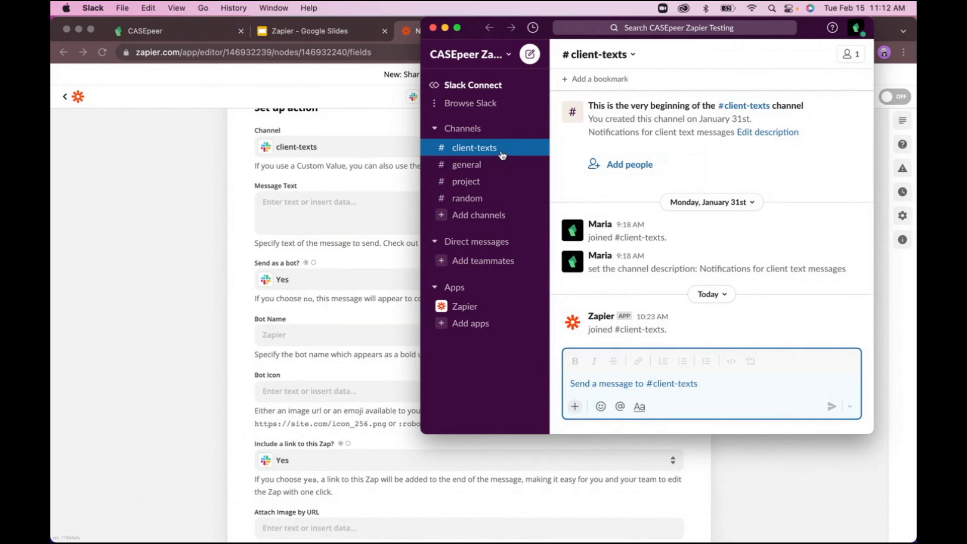
left_click(446, 28)
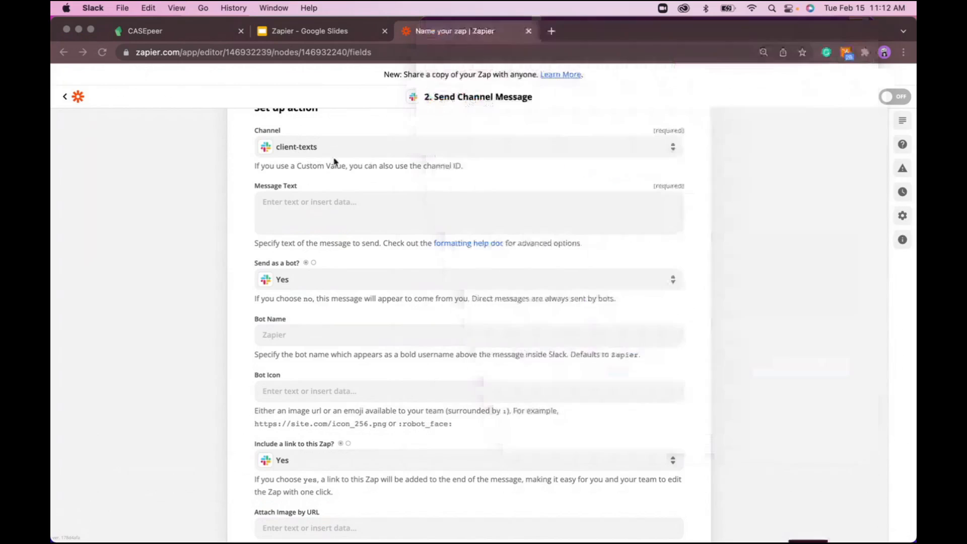
- Start the Slack message text with "New Client Text:" followed by the Text Message field from the CASEpeer trigger
left_click(301, 199)
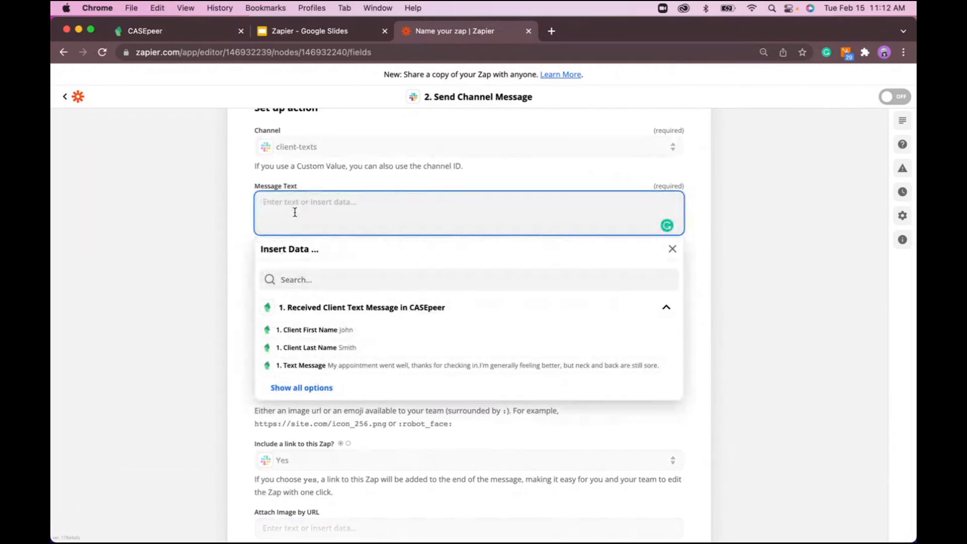
type("New Client Text:")
left_click(314, 388)
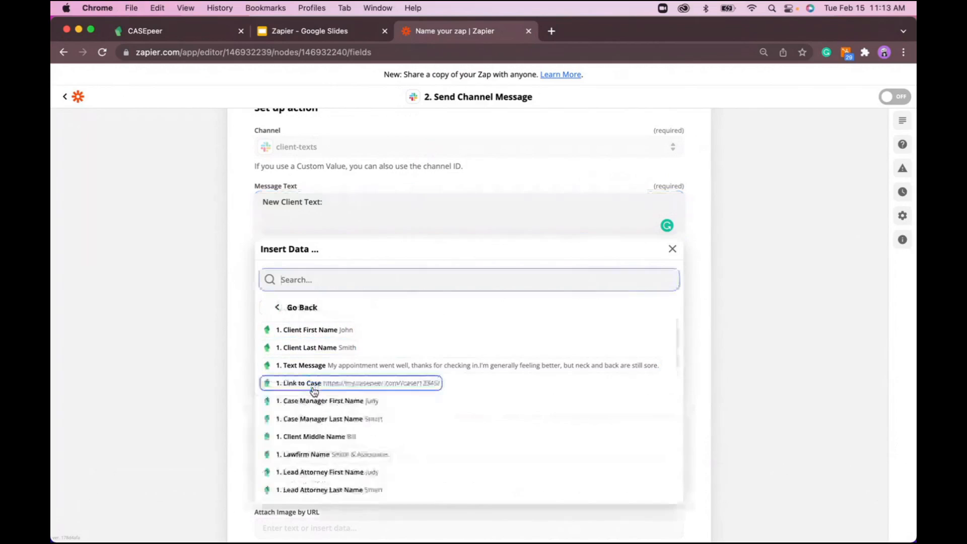
scroll(325, 351, "down", 3)
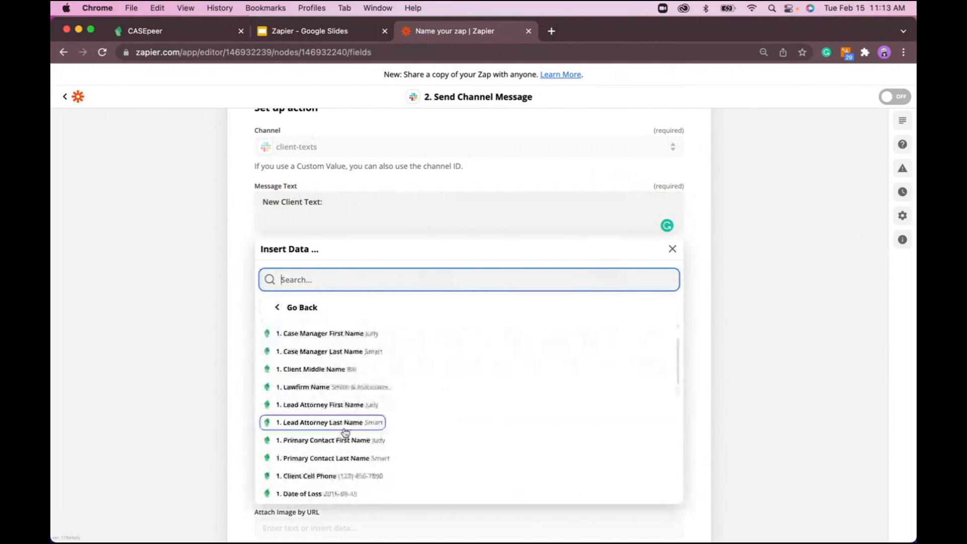
scroll(345, 432, "down", 10)
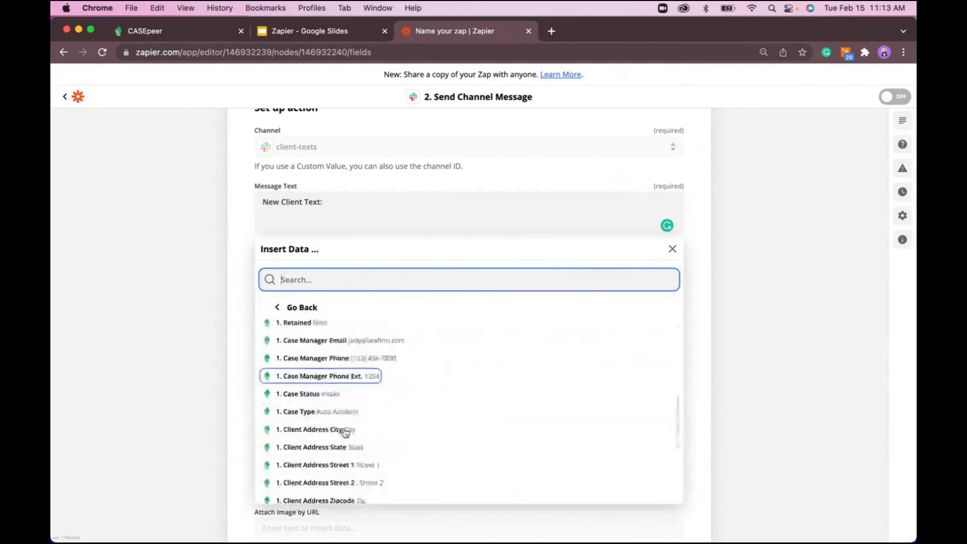
left_click(342, 206)
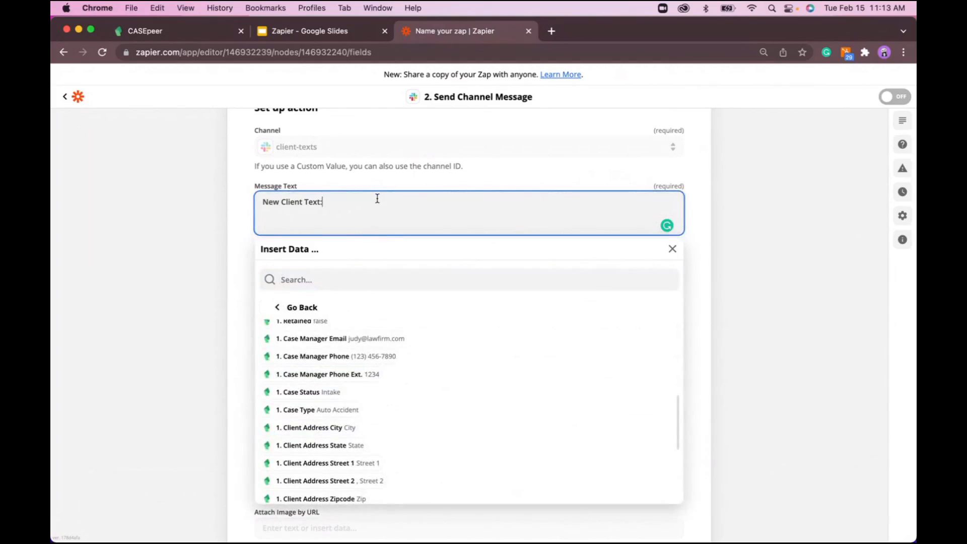
scroll(351, 402, "up", 4)
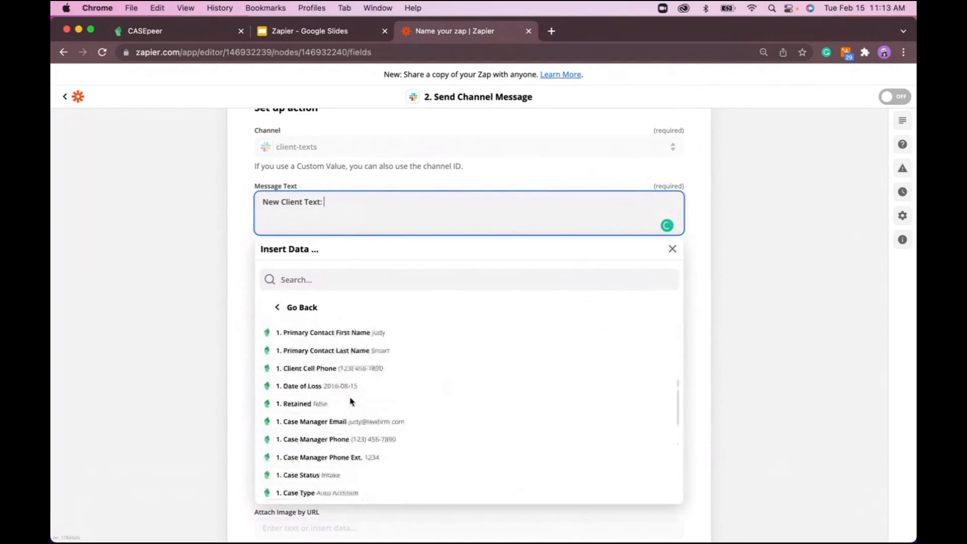
scroll(351, 401, "up", 2)
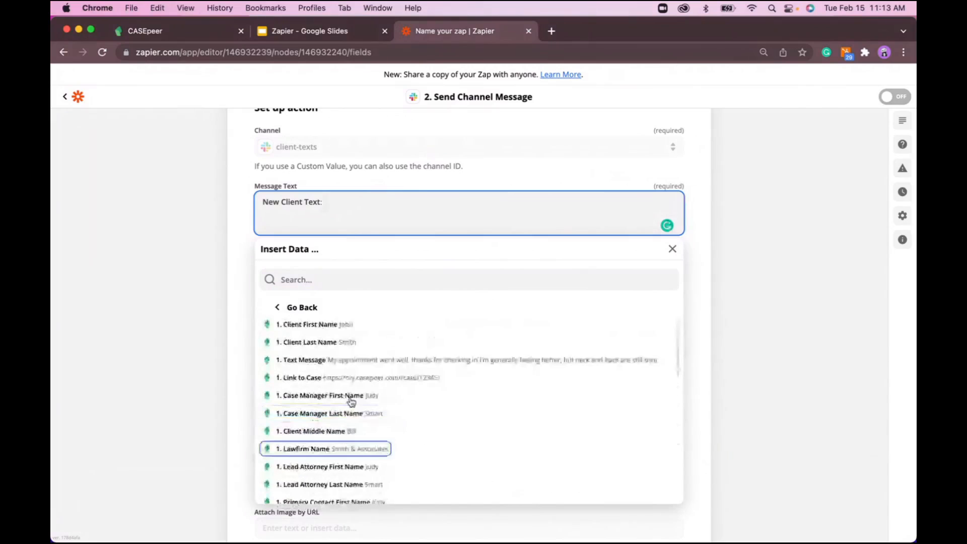
left_click(380, 370)
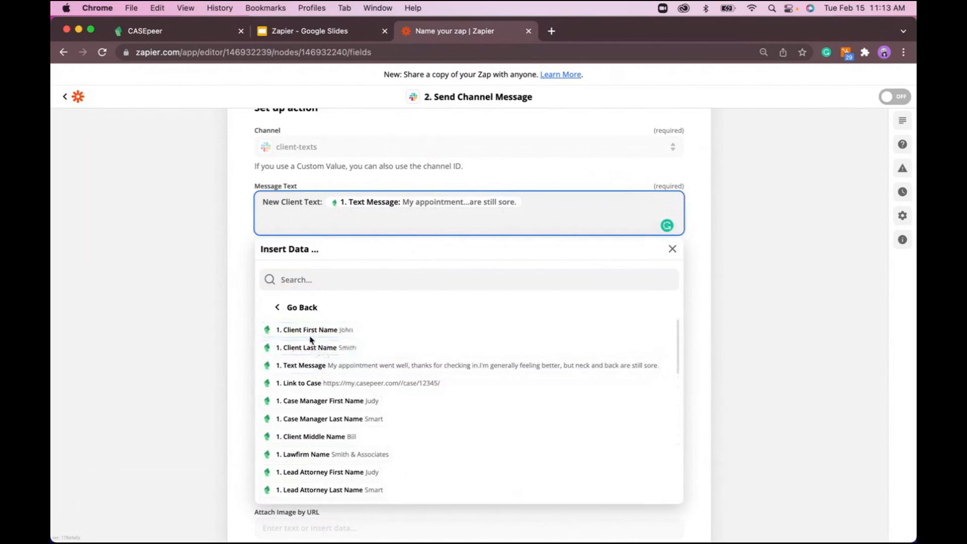
- Add a second line reading "Client:" followed by the trigger's Client First Name and Client Last Name fields
type("Client: 1. Client First Name: John")
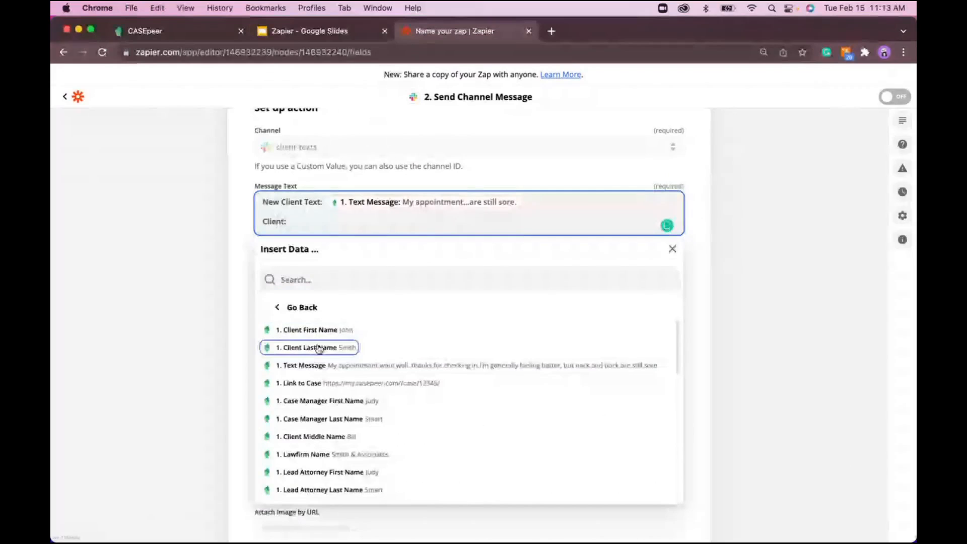
left_click(328, 332)
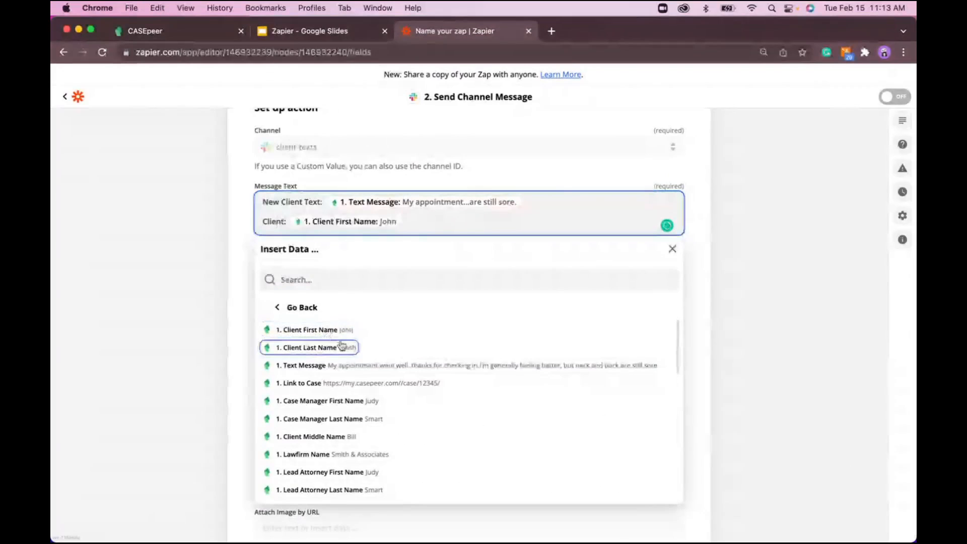
left_click(333, 347)
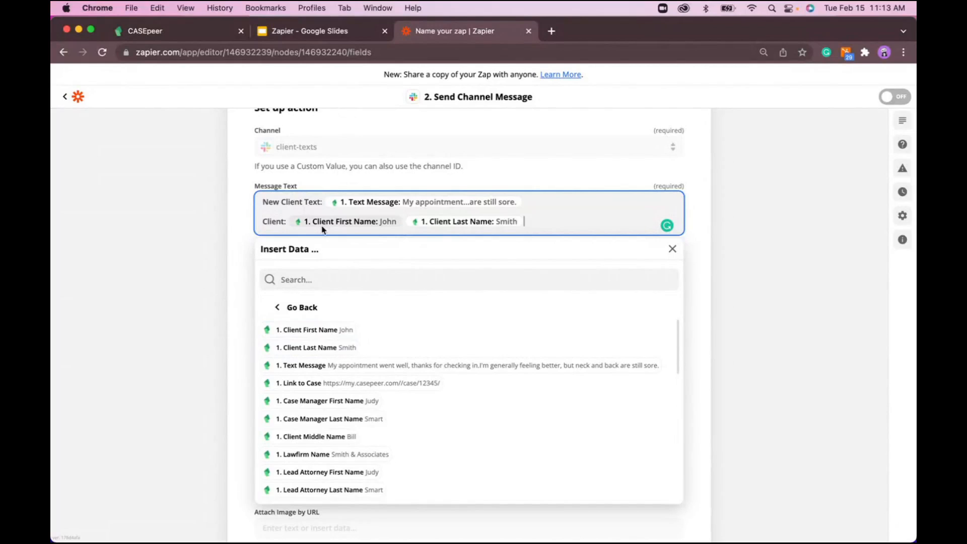
- Insert the trigger's Link to Case field on a third line of the message text
key("Return")
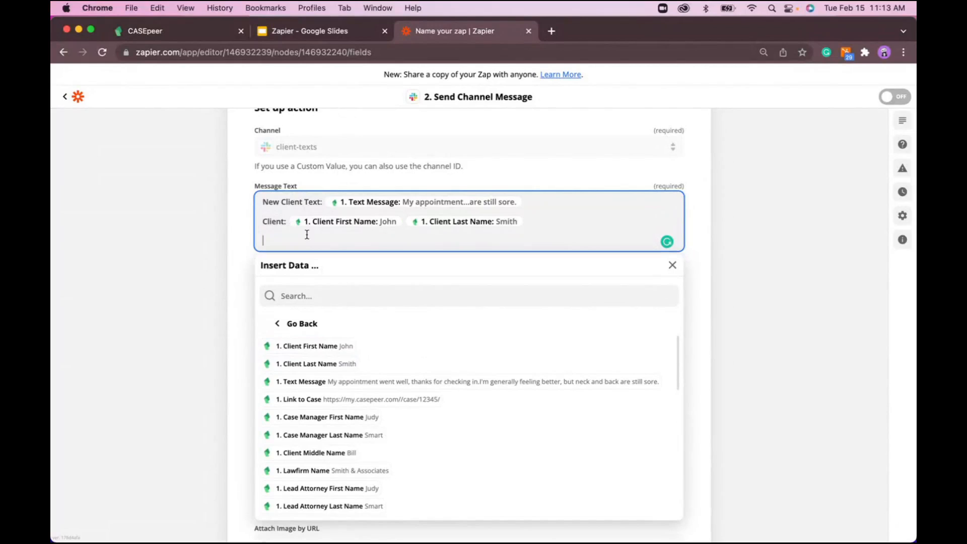
left_click(348, 403)
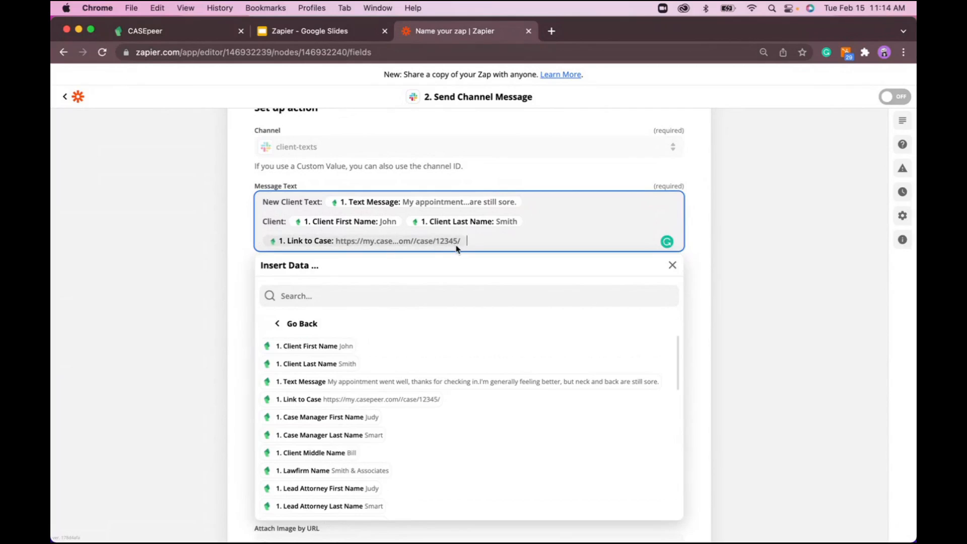
left_click(173, 286)
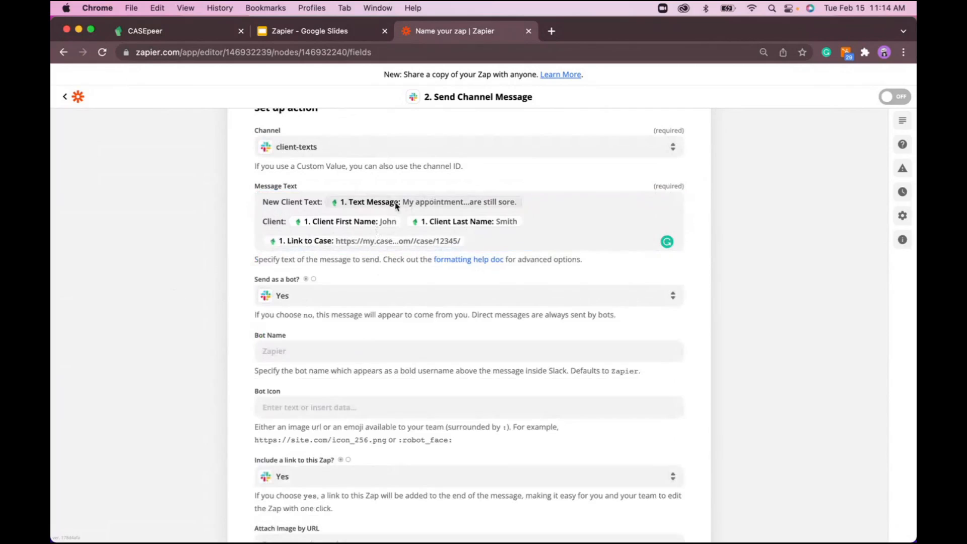
- Browse all CASEpeer trigger fields available for the message text, and close the list without inserting any
left_click(511, 237)
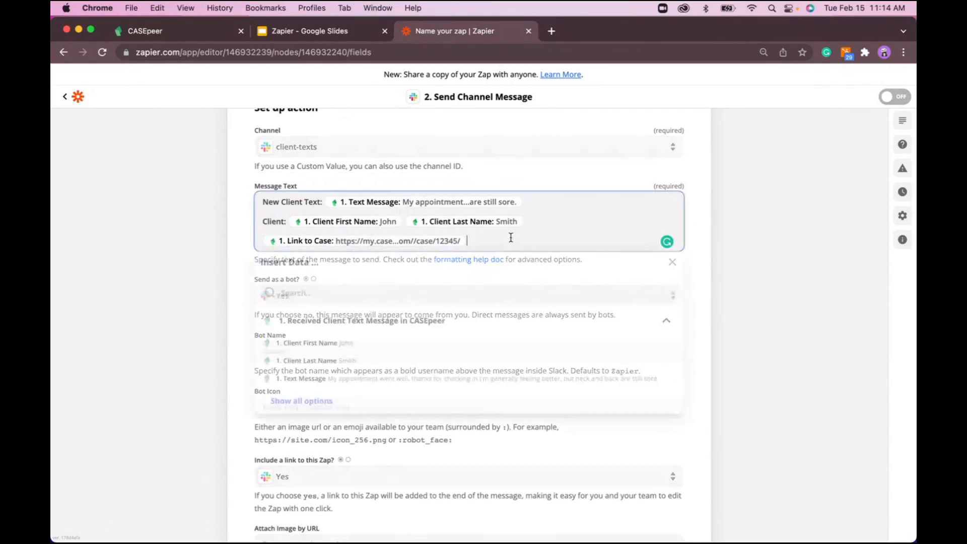
left_click(302, 403)
scroll(362, 385, "down", 6)
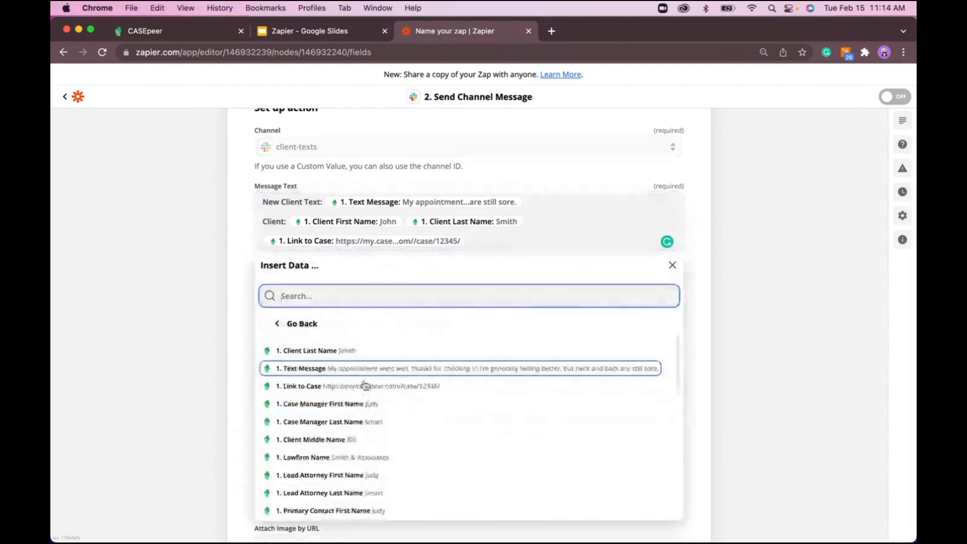
scroll(364, 371, "down", 7)
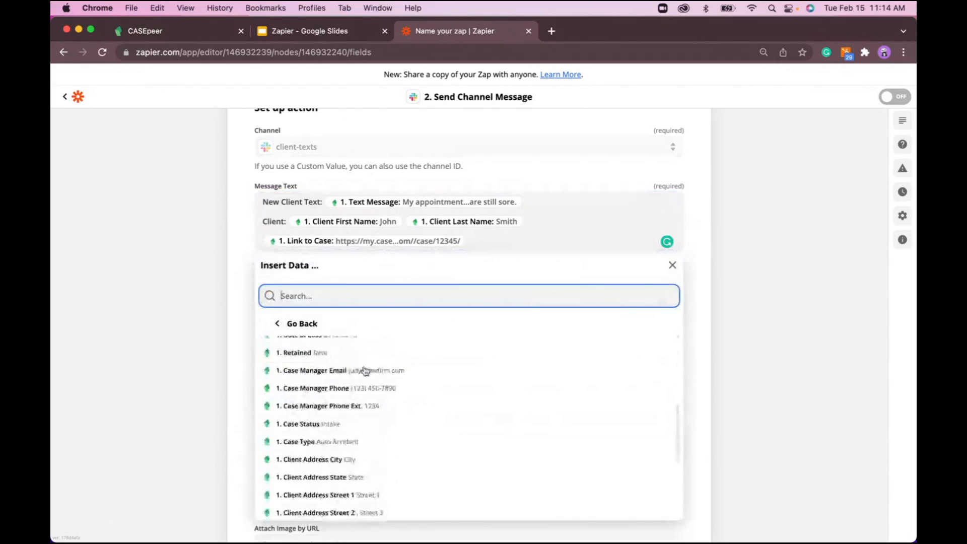
scroll(391, 451, "up", 8)
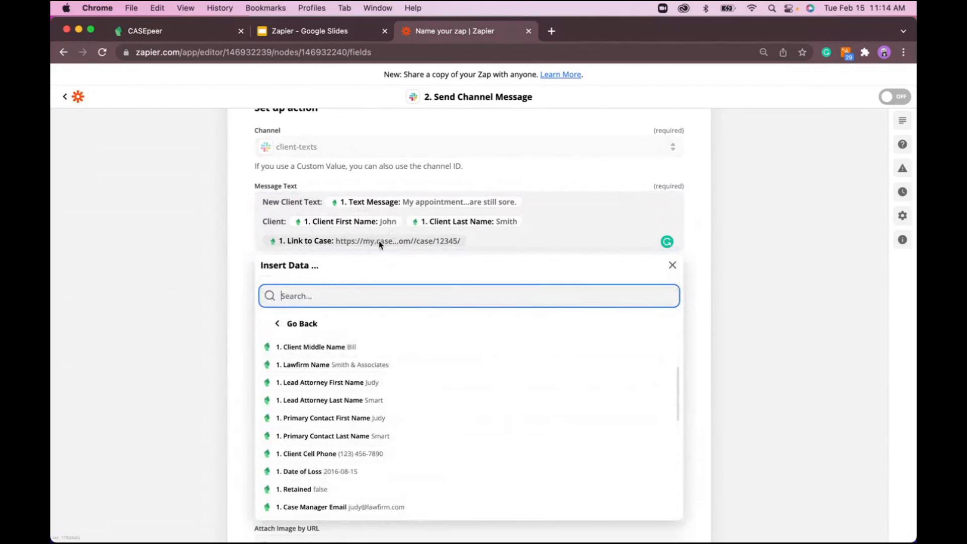
left_click(172, 234)
- Leave the remaining channel message options at their defaults and continue to testing the action
scroll(340, 341, "down", 1)
scroll(340, 341, "down", 2)
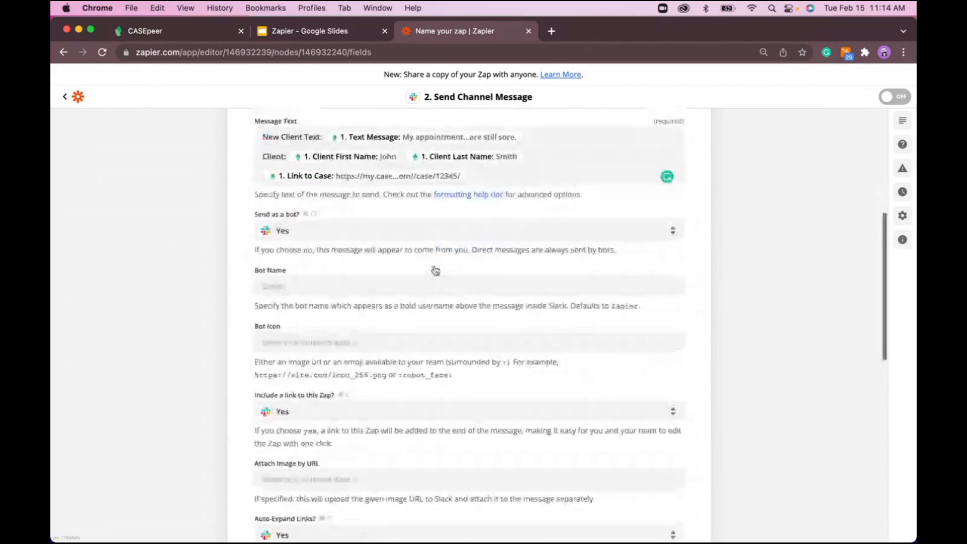
scroll(434, 270, "up", 1)
scroll(435, 270, "up", 3)
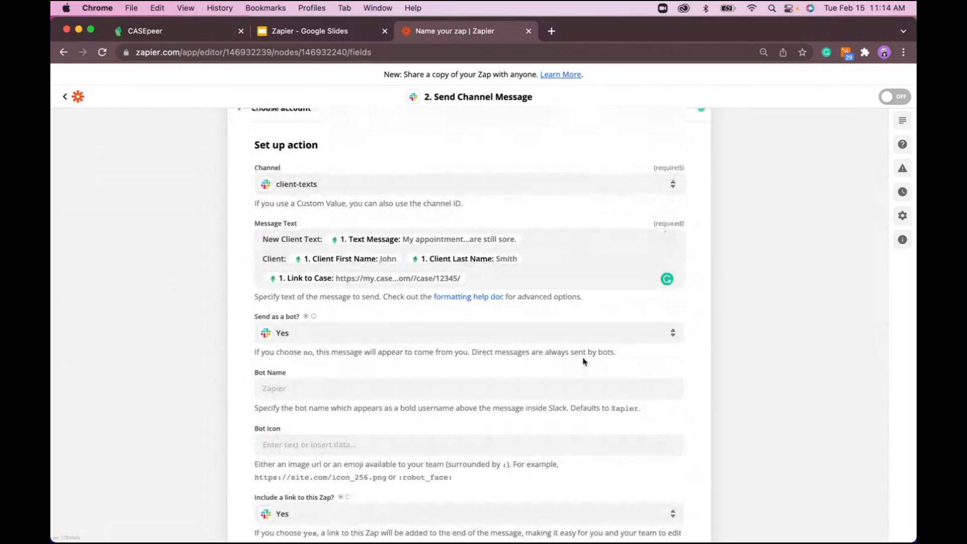
scroll(582, 362, "down", 4)
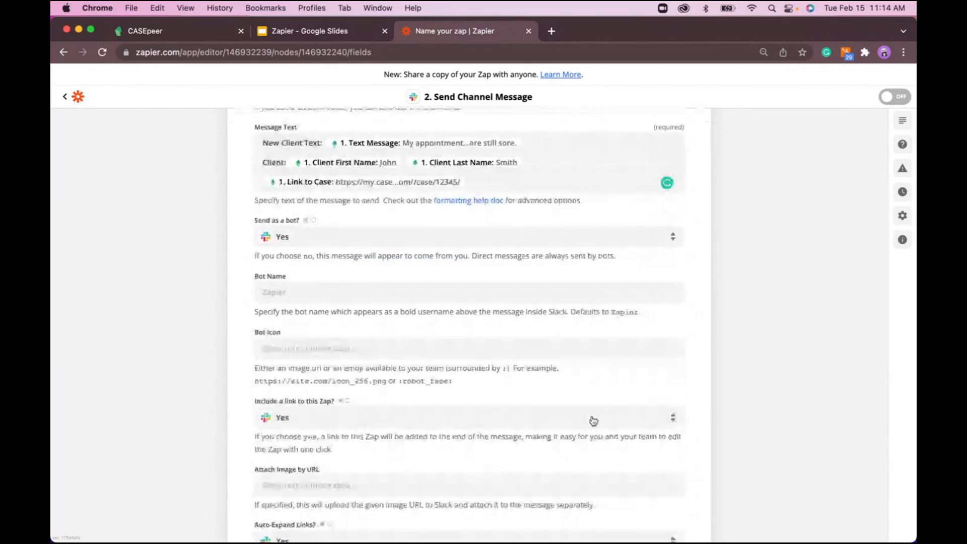
scroll(591, 421, "down", 4)
scroll(576, 410, "down", 8)
scroll(576, 413, "down", 7)
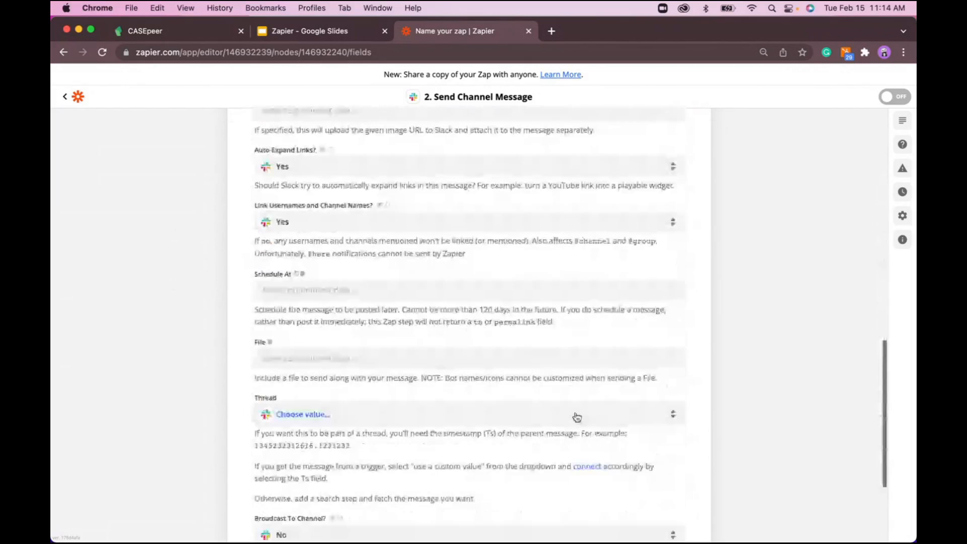
scroll(577, 417, "down", 2)
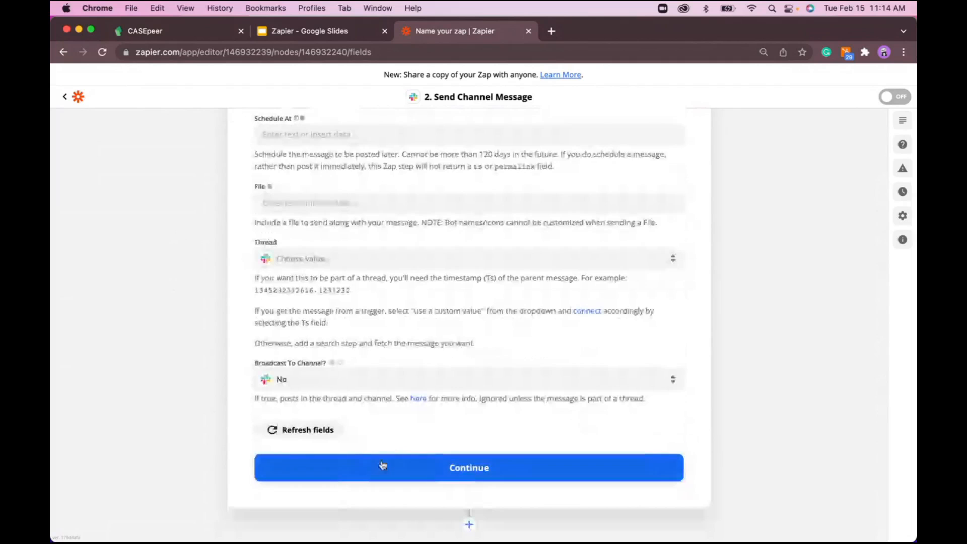
left_click(455, 468)
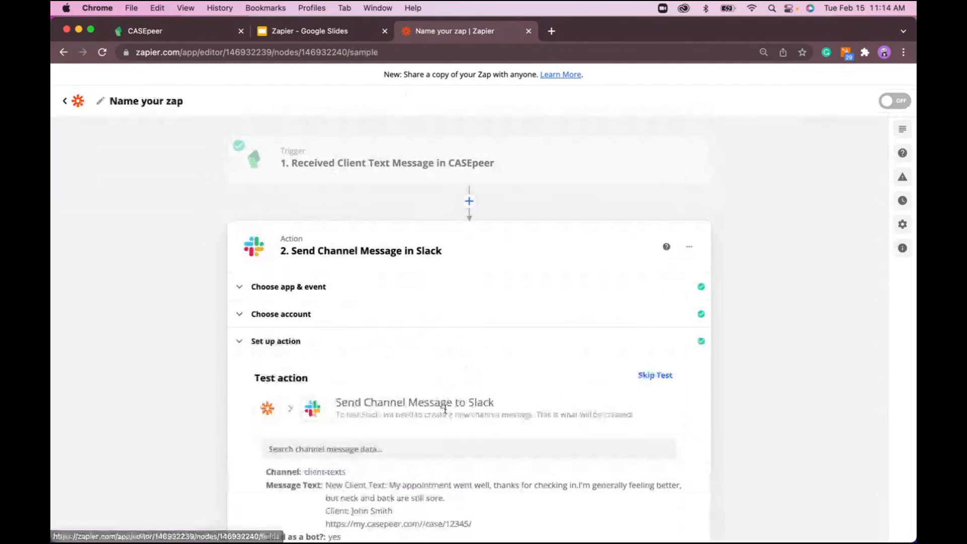
- Review the message text in the test preview and run the test to send the channel message to Slack
scroll(439, 403, "down", 5)
scroll(445, 410, "down", 2)
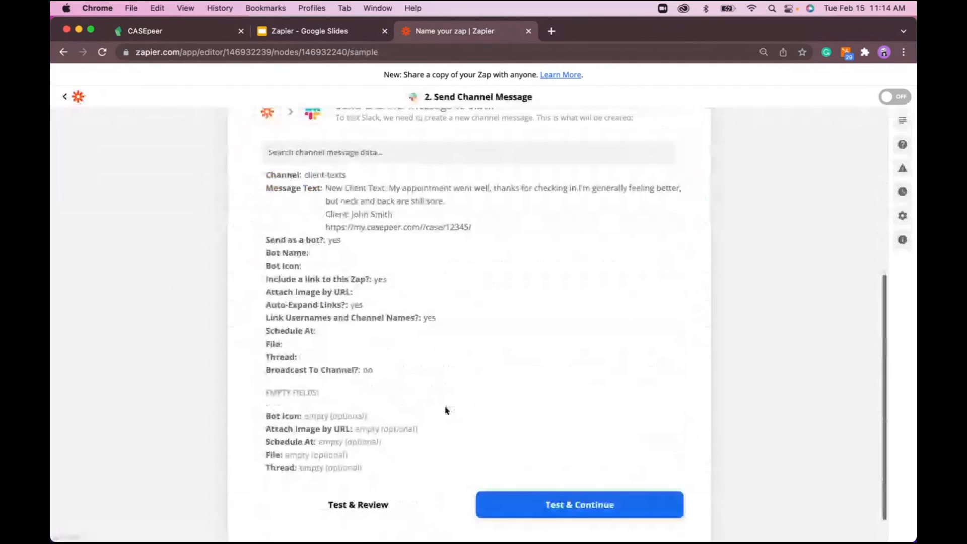
scroll(367, 255, "up", 2)
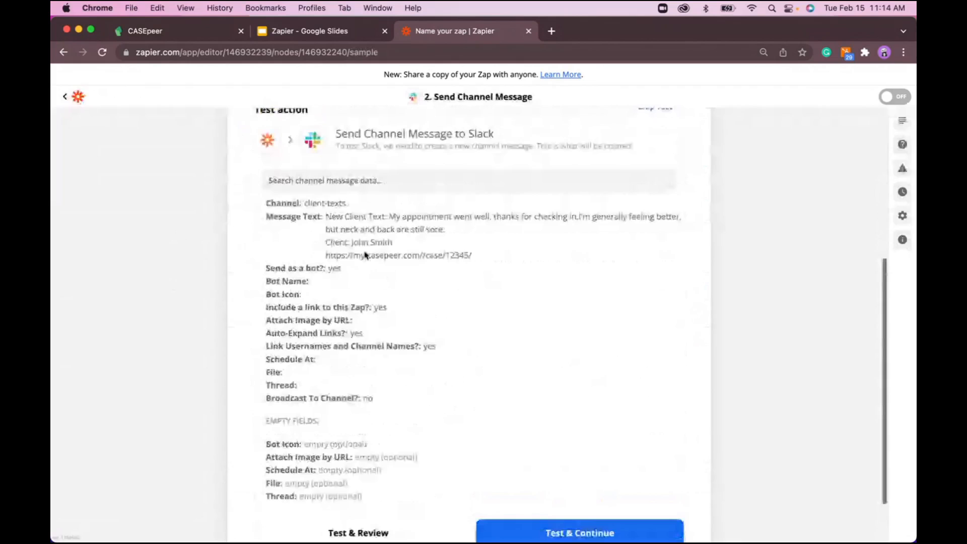
scroll(366, 255, "up", 2)
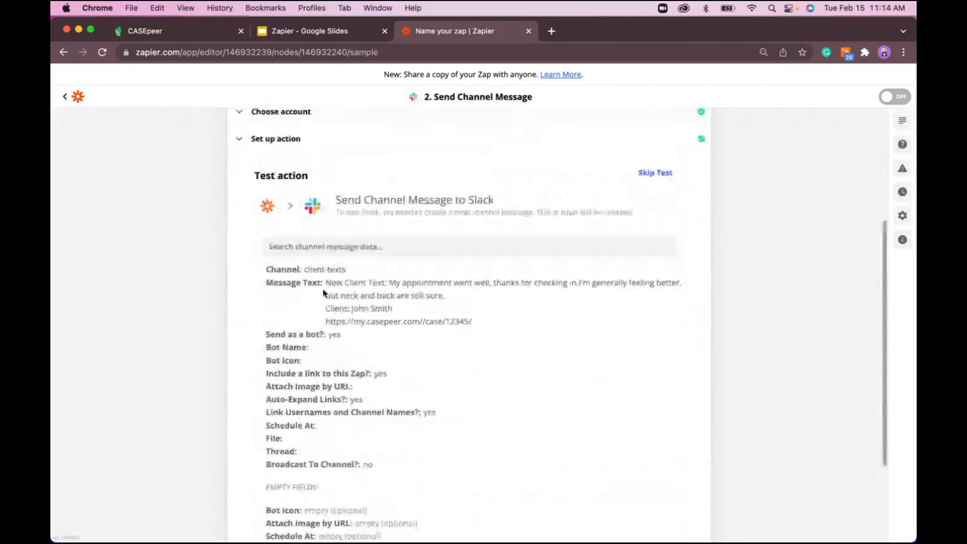
left_click_drag(328, 283, 479, 331)
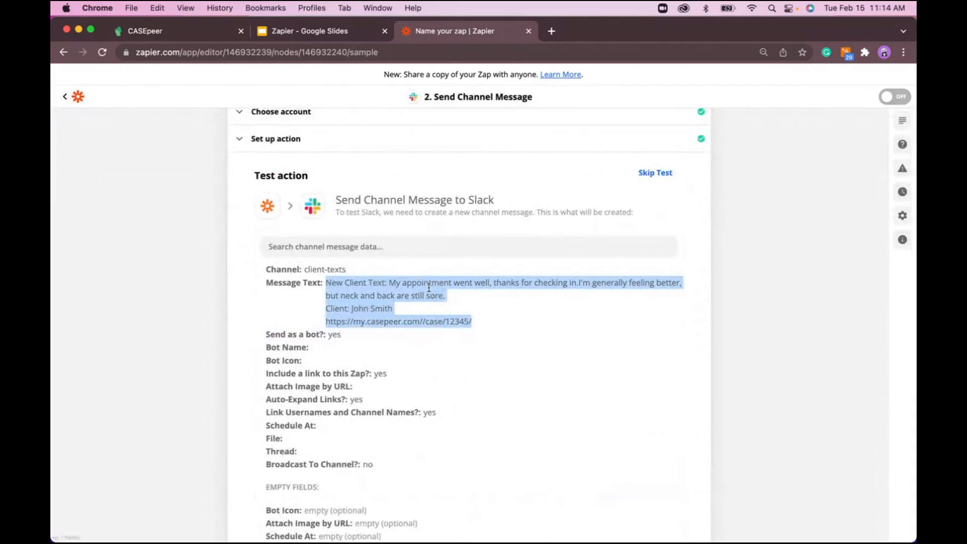
left_click(525, 336)
scroll(526, 322, "down", 5)
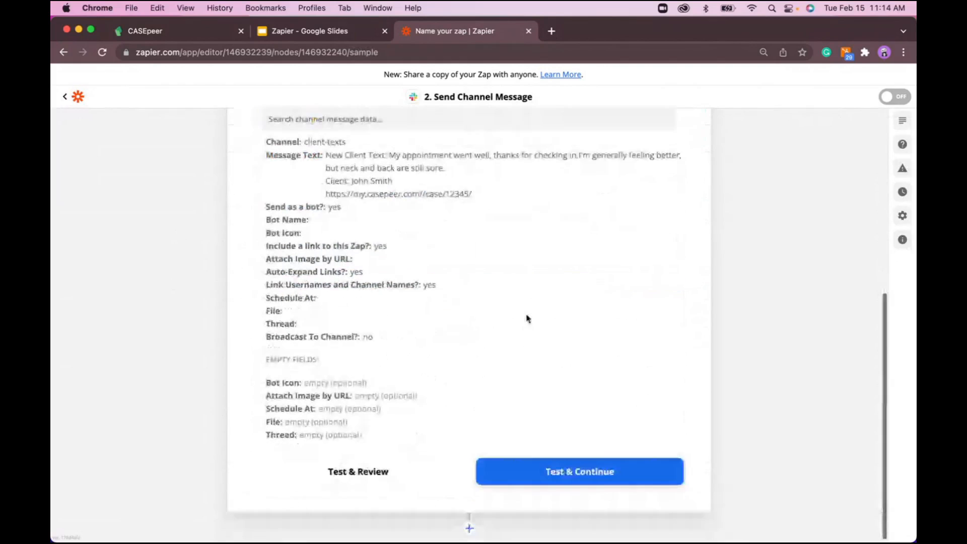
left_click(556, 474)
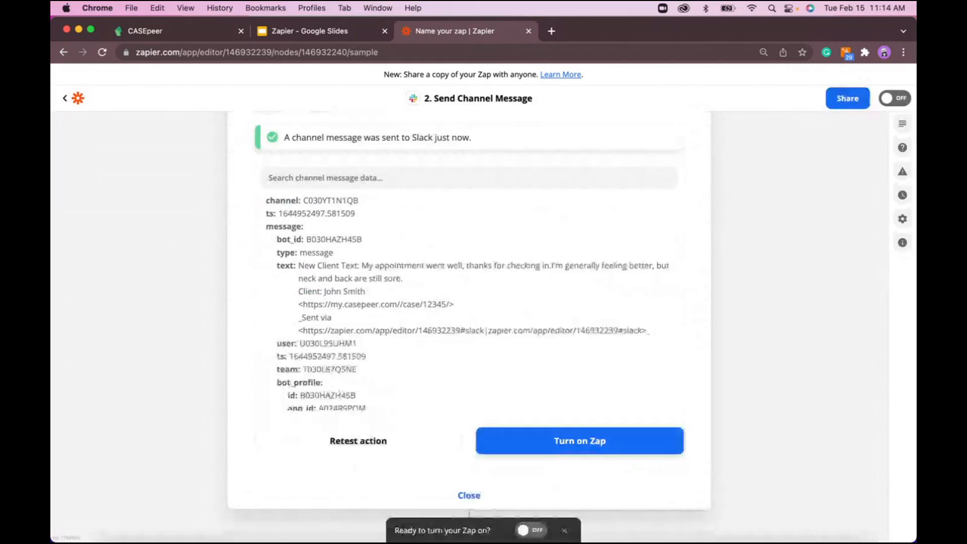
- Switch to Slack to check the test message in the client-texts channel, and return to the Zap editor
left_click(791, 515)
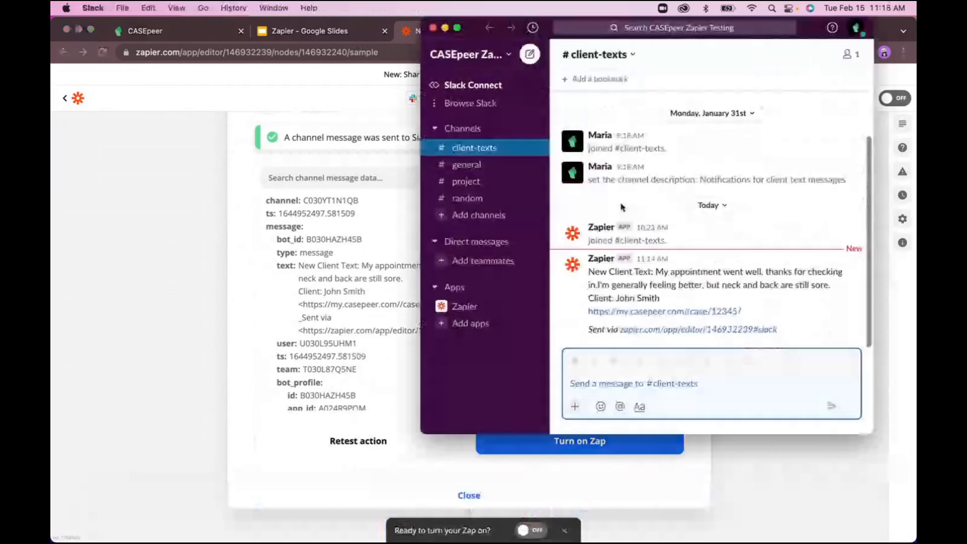
left_click(481, 162)
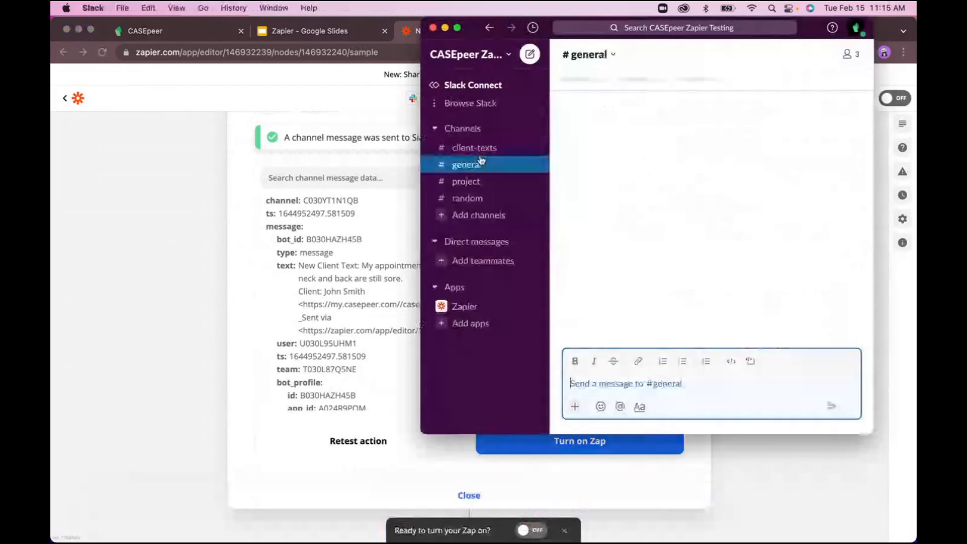
left_click(485, 149)
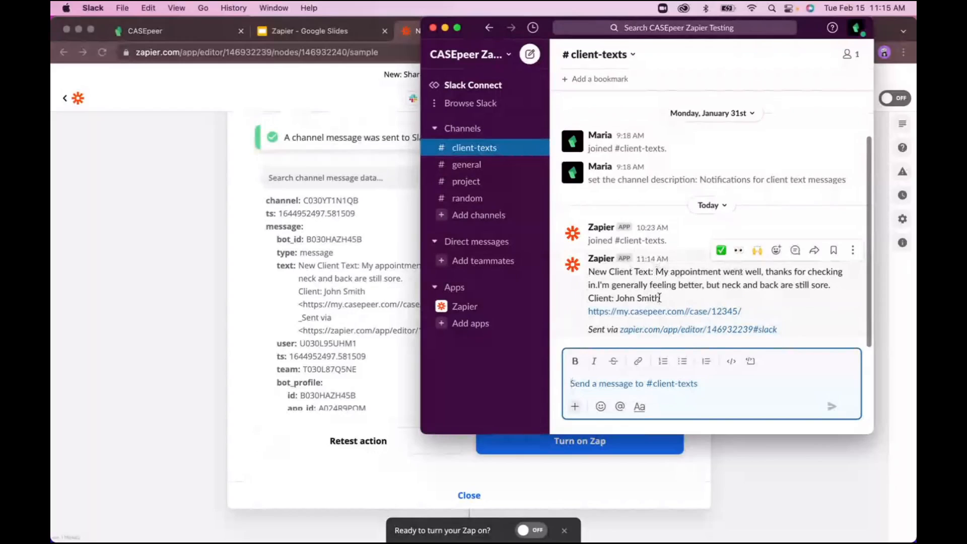
left_click_drag(839, 286, 613, 298)
left_click(688, 300)
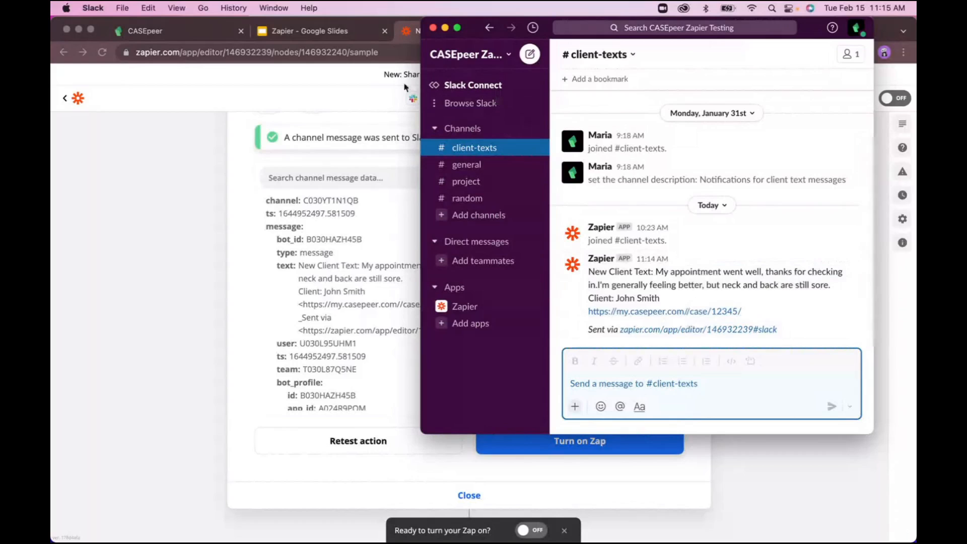
left_click(191, 218)
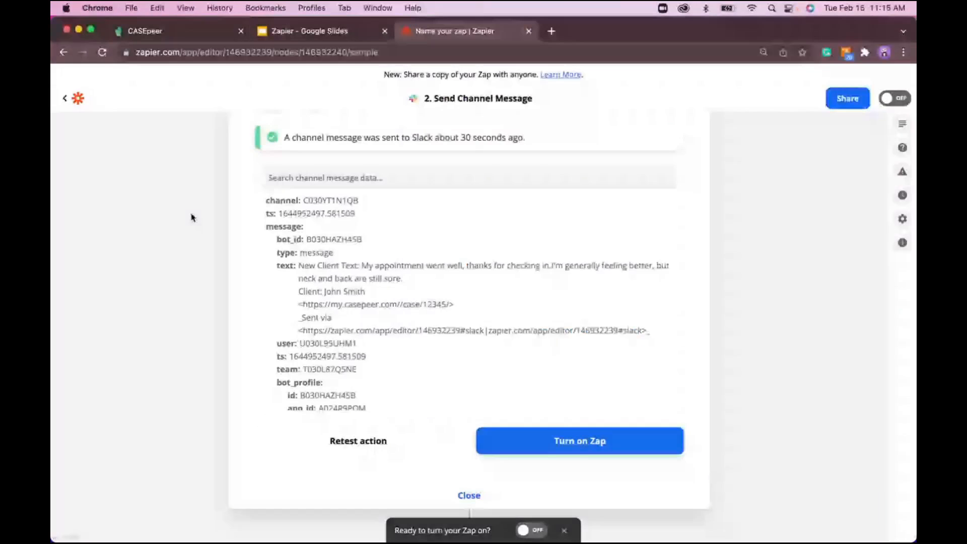
- Review the finished CASEpeer trigger and Slack action steps, and turn on the Zap
scroll(467, 303, "up", 1)
scroll(467, 303, "up", 3)
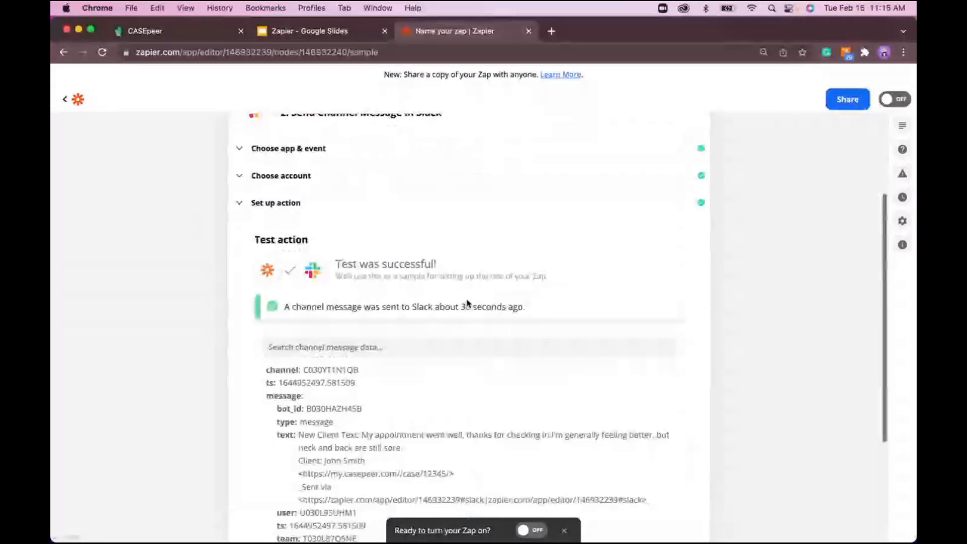
scroll(467, 304, "up", 1)
scroll(383, 327, "up", 2)
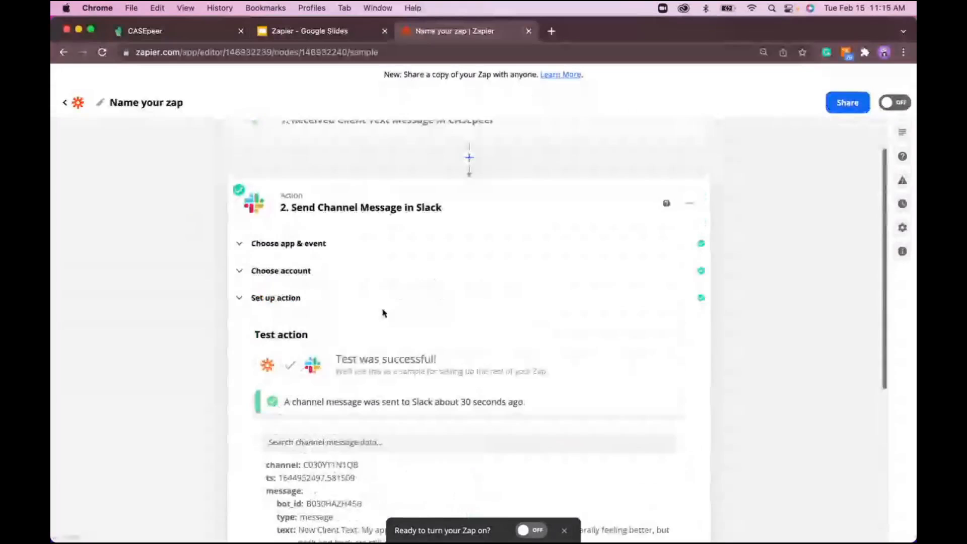
scroll(383, 312, "up", 1)
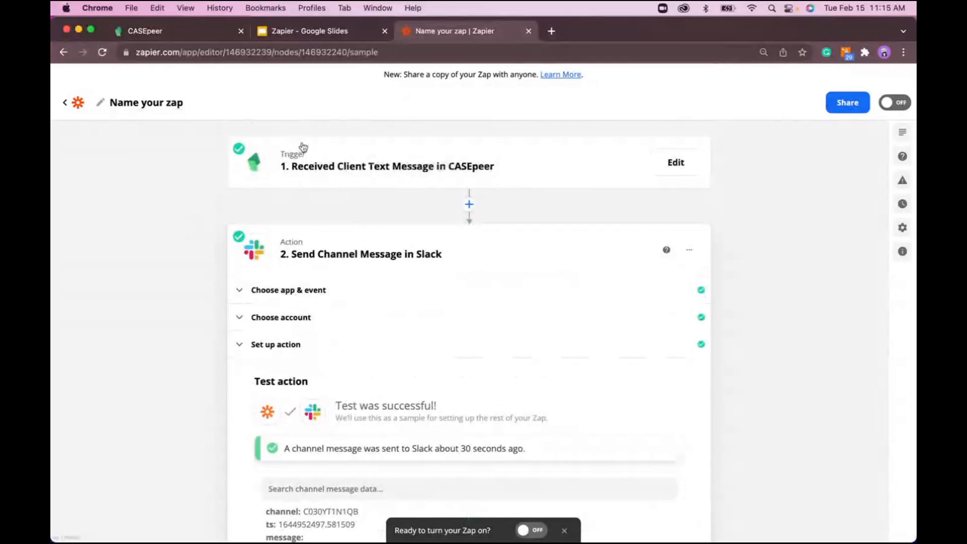
scroll(483, 356, "down", 1)
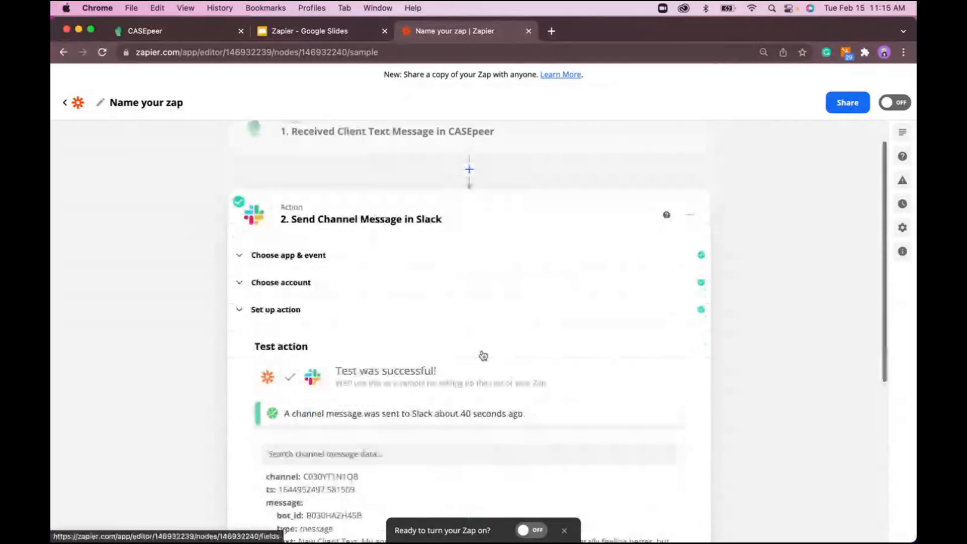
scroll(483, 356, "down", 6)
left_click(565, 451)
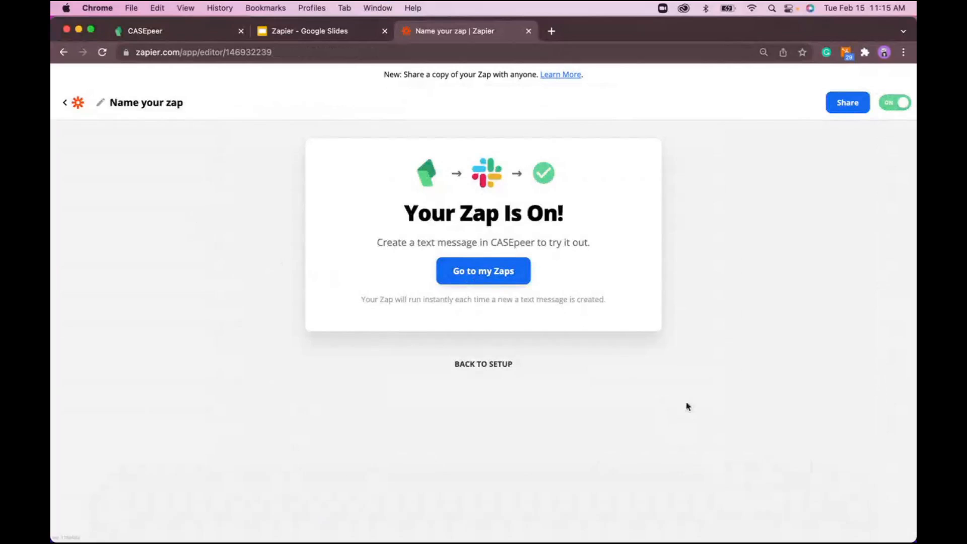
- Switch to Slack and open the case link in the newest client text notification in the client-texts channel
left_click_drag(611, 35, 616, 46)
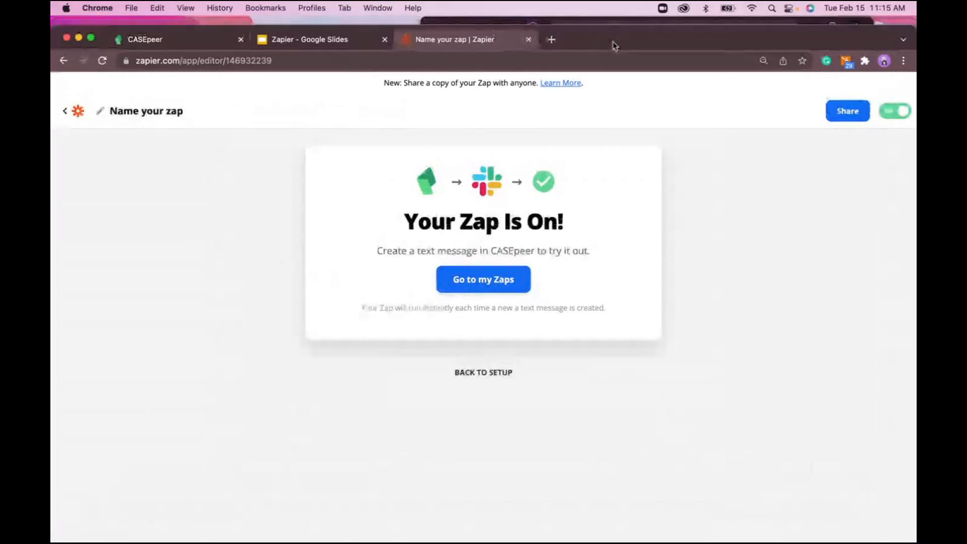
left_click(845, 21)
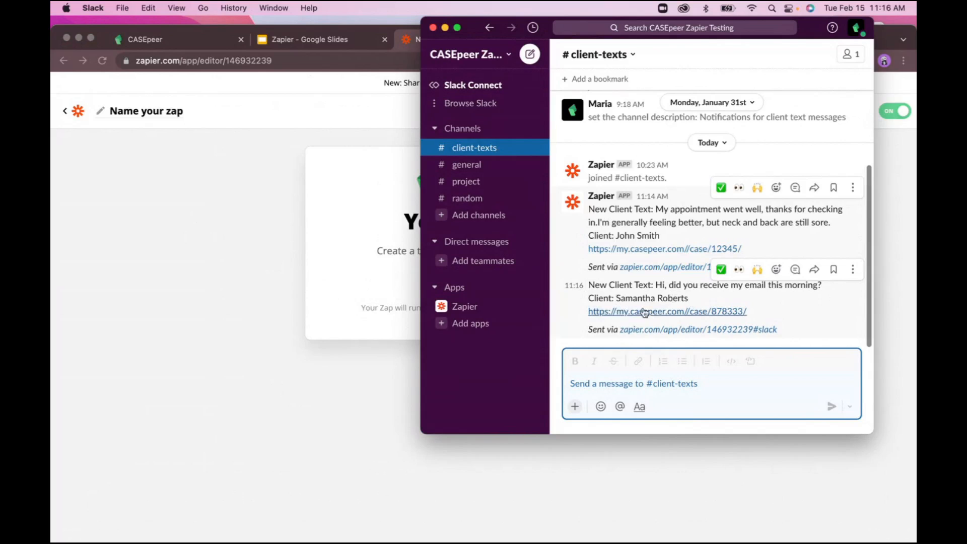
left_click(660, 313)
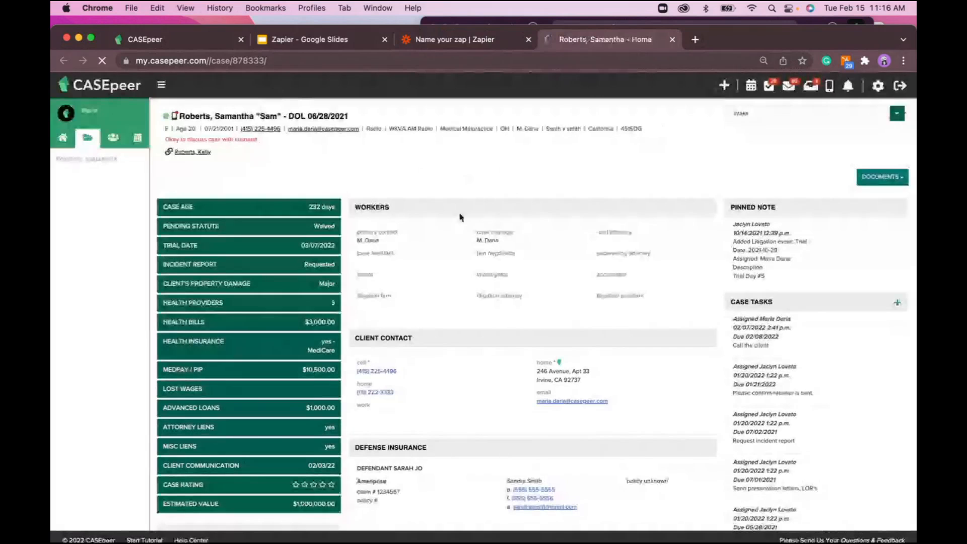
- View the client's text conversation in CASEpeer, close it, and compare it with the Slack notification
left_click(176, 116)
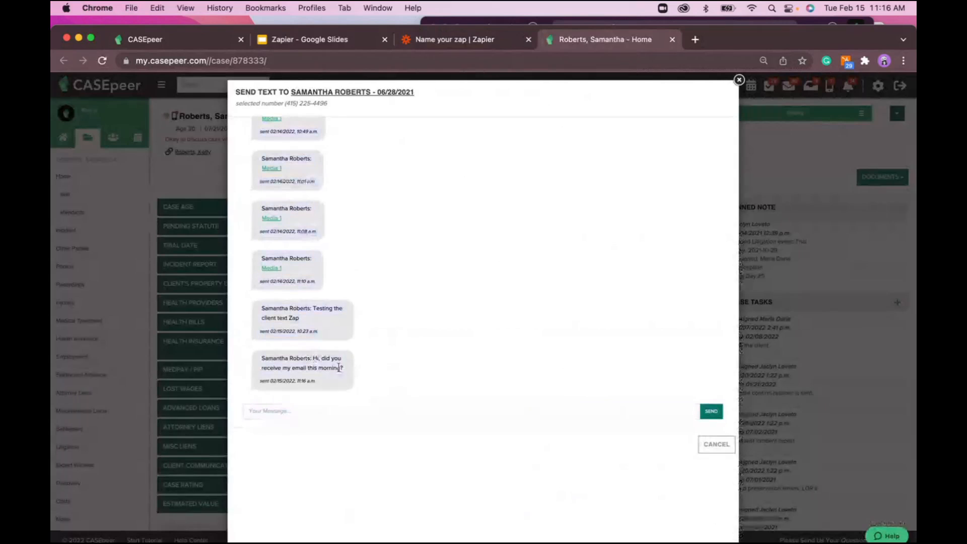
left_click(739, 79)
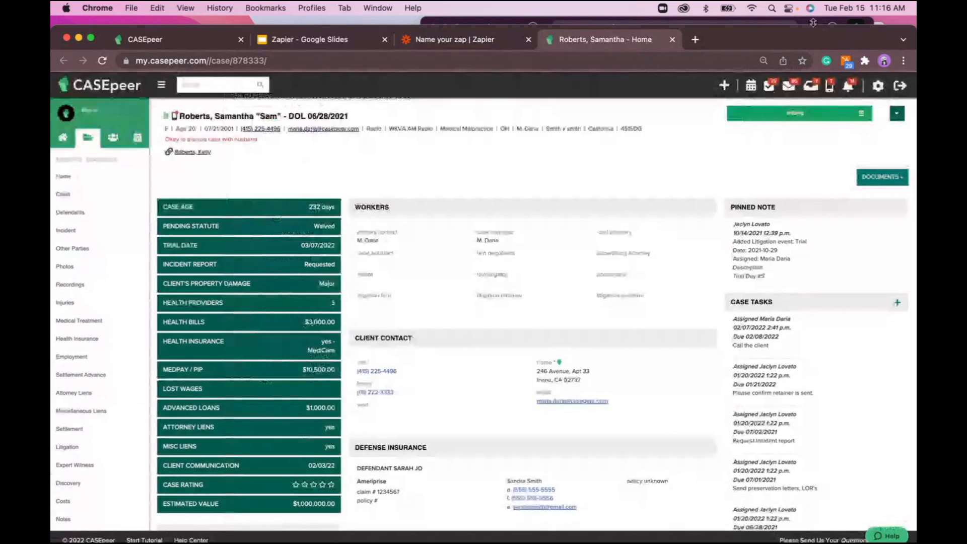
left_click(813, 22)
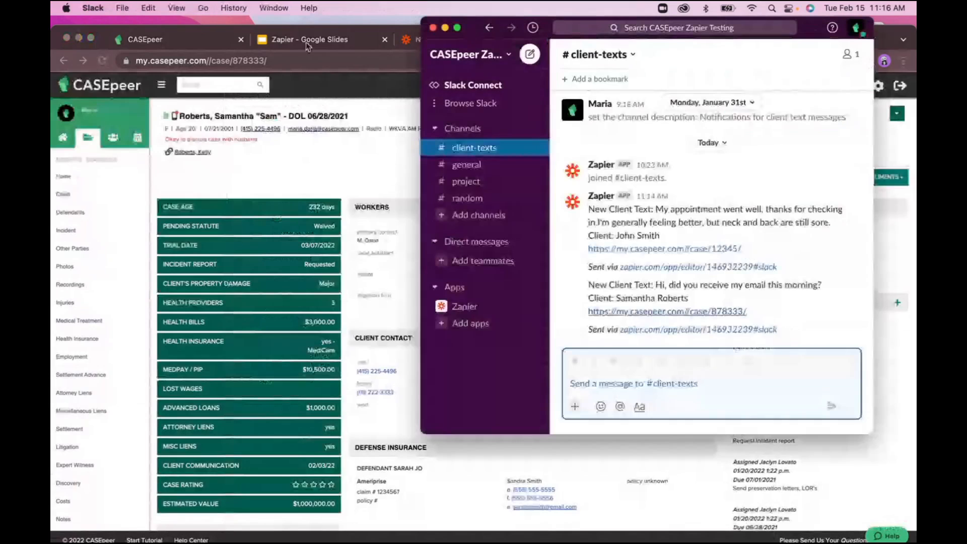
left_click(378, 115)
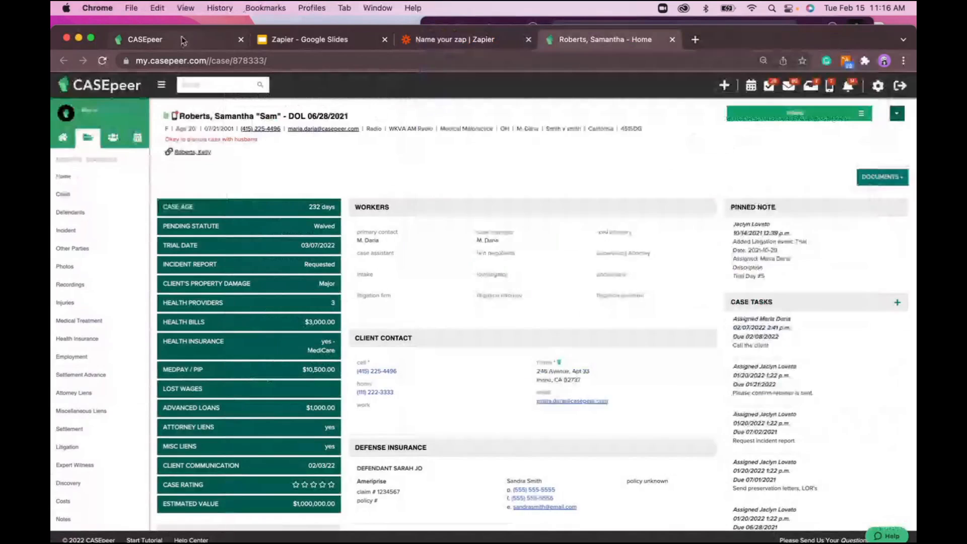
- Return to the Zap, name it "New Client Text Message - Slack", and go back to the list of Zaps
left_click(183, 40)
left_click(444, 39)
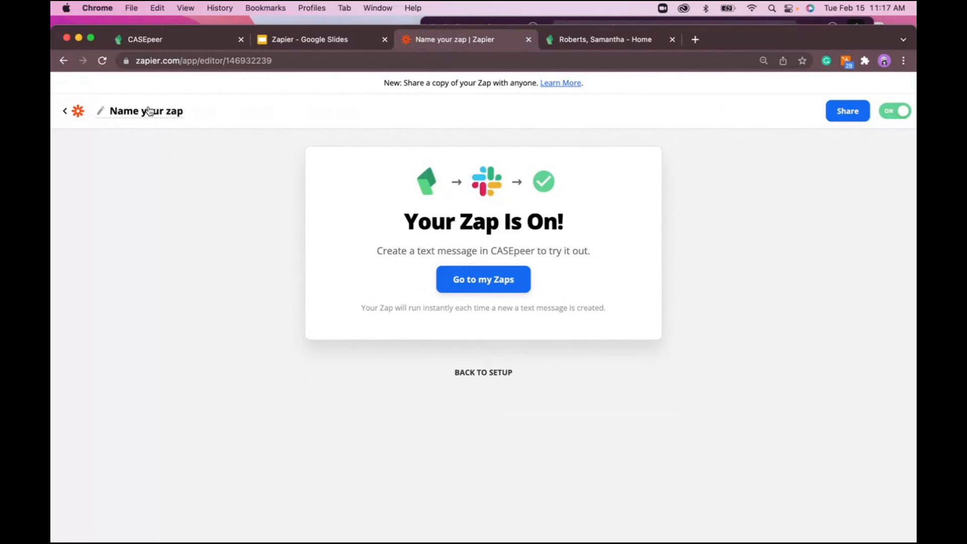
left_click(171, 114)
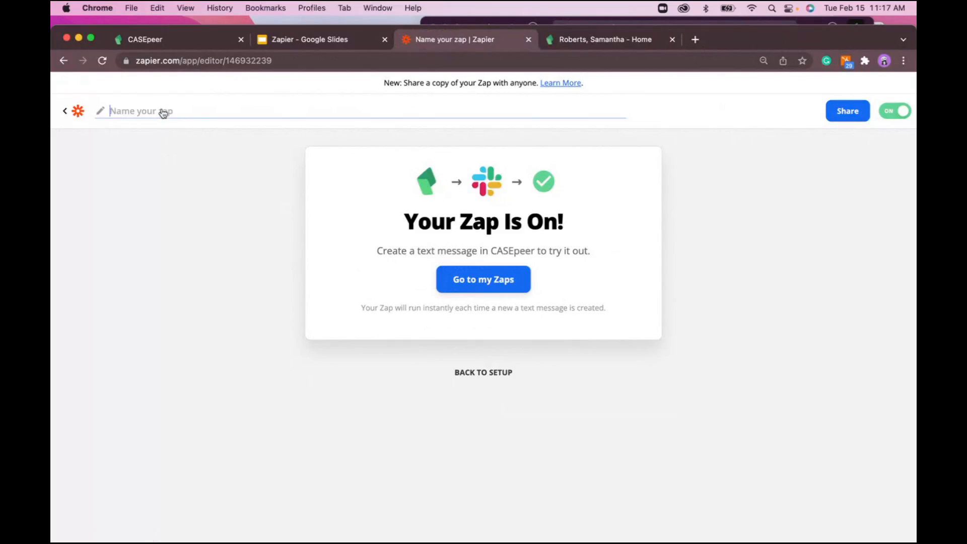
type("New Text Message")
left_click(130, 112)
type("Client")
left_click(231, 111)
type("- Slack")
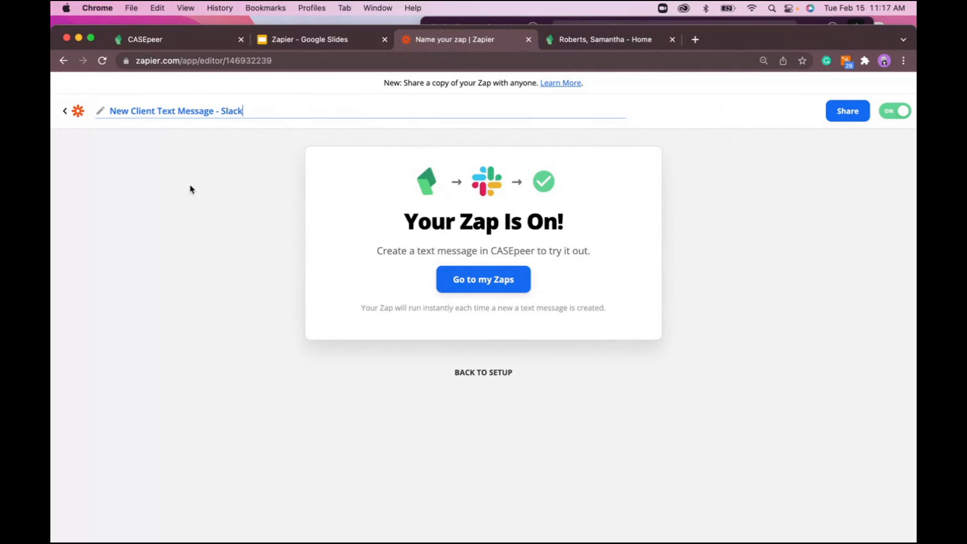
left_click(190, 185)
left_click(64, 110)
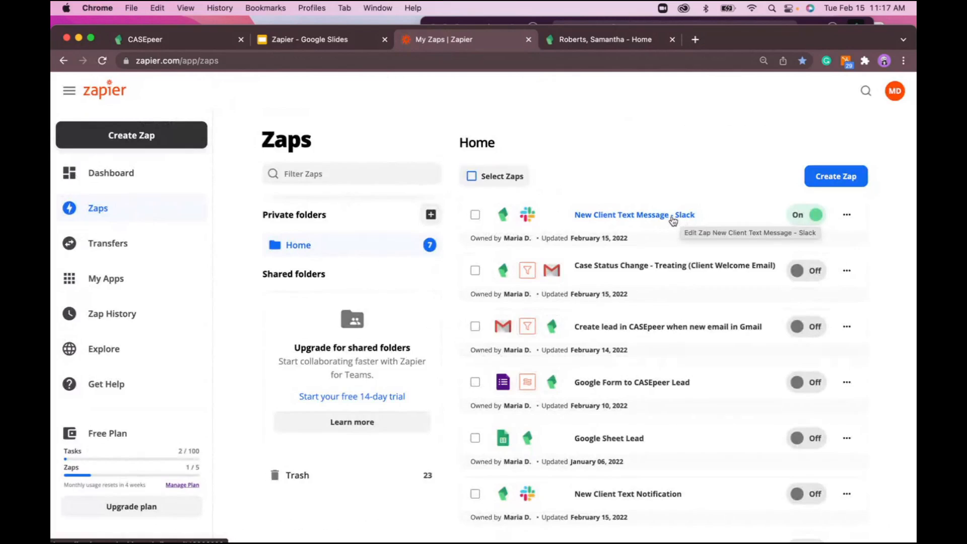
- Recheck the client's case page and the Slack client-texts channel, and minimise the Slack window
left_click(624, 40)
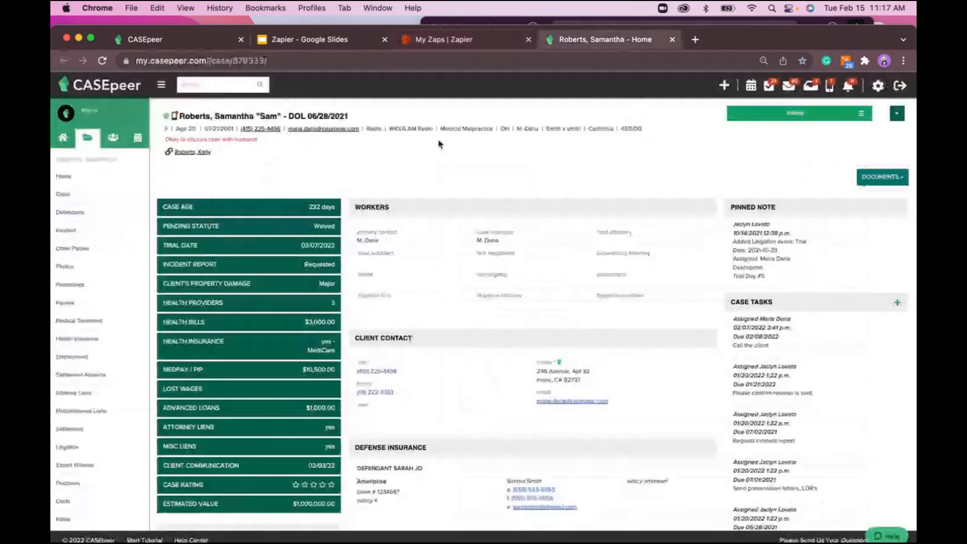
left_click(812, 23)
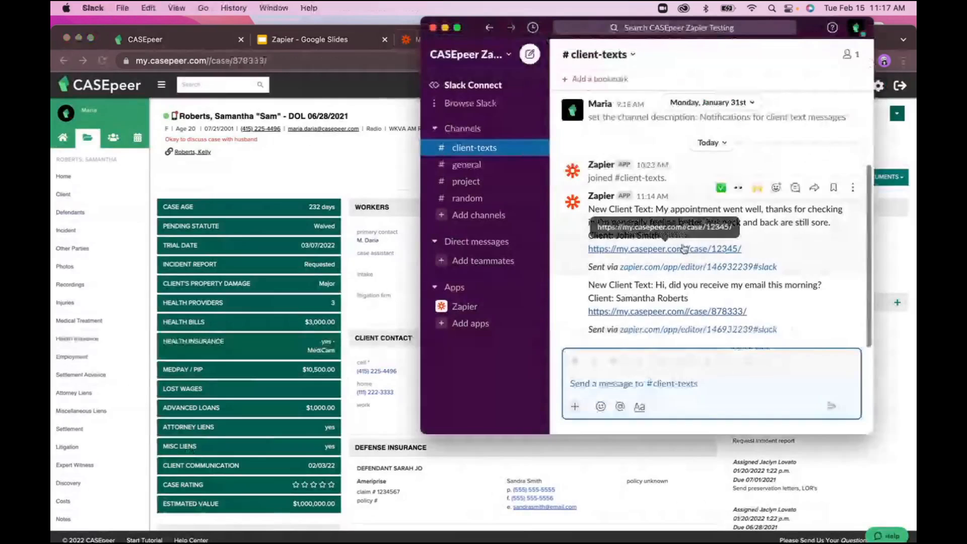
left_click(445, 28)
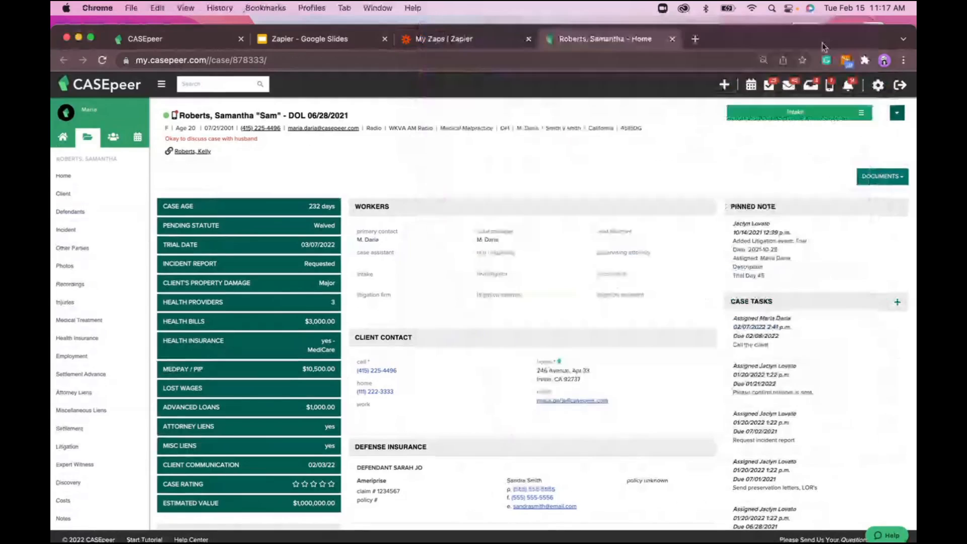
left_click_drag(823, 46, 823, 39)
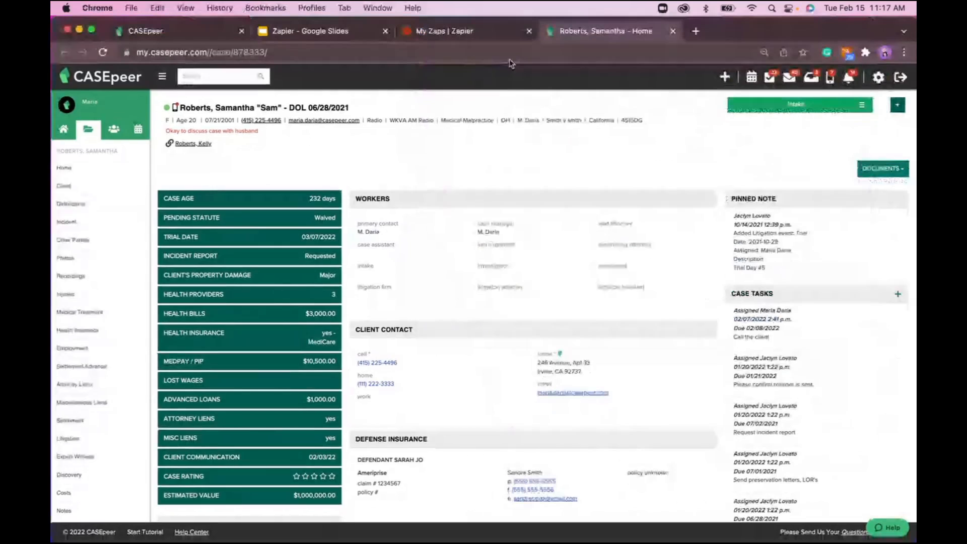
- Close the client's case page and return to the list of Zaps
left_click(162, 38)
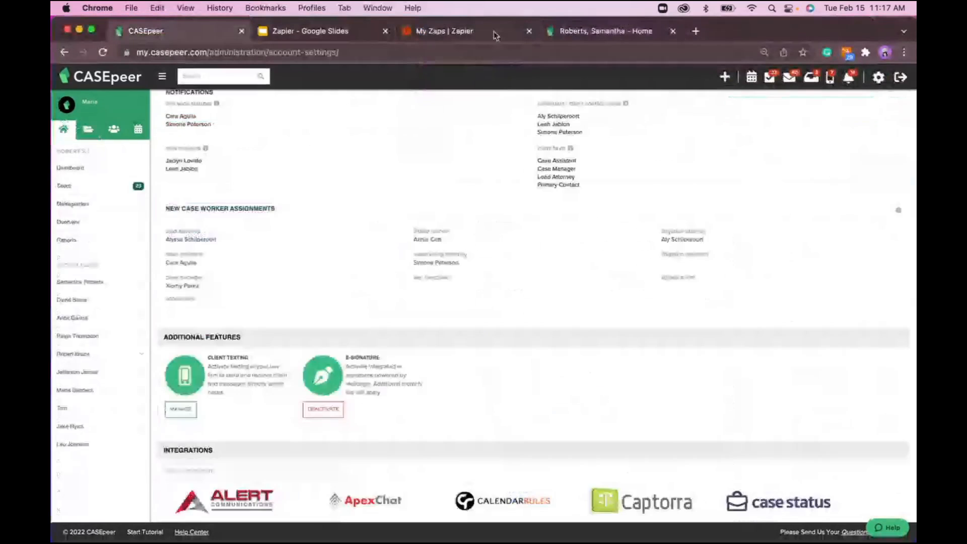
left_click(672, 32)
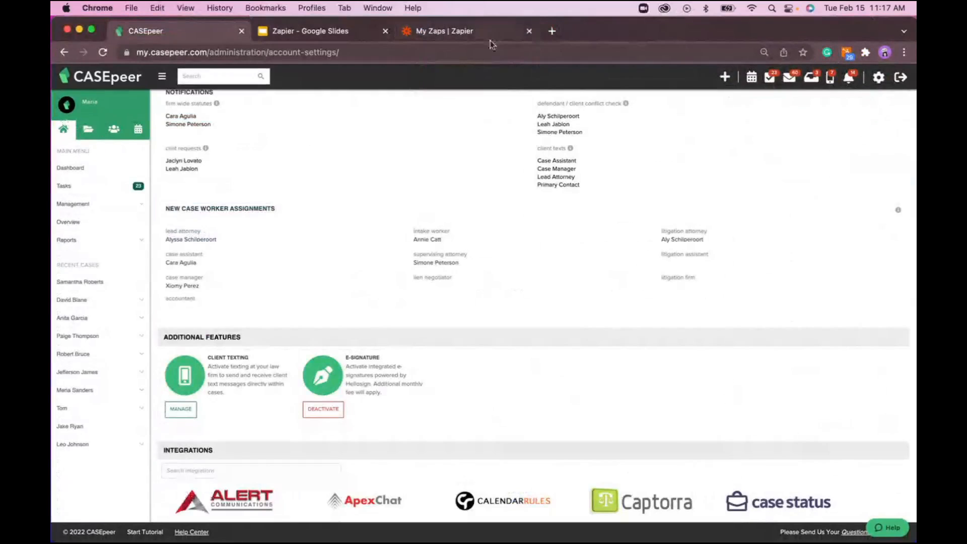
left_click(454, 33)
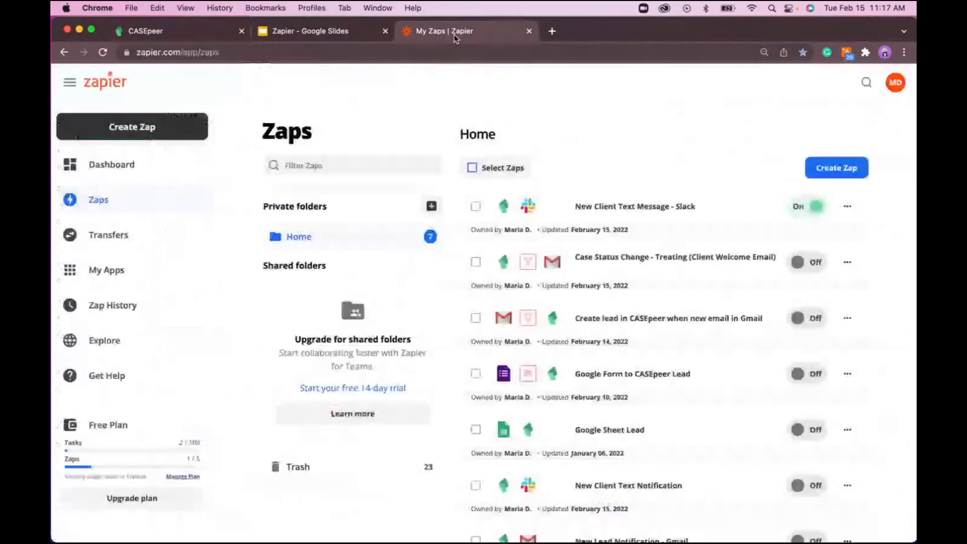
- Open the "New Lead Notification - Gmail" Zap and view the app and event settings of its CASEpeer trigger
scroll(622, 152, "down", 3)
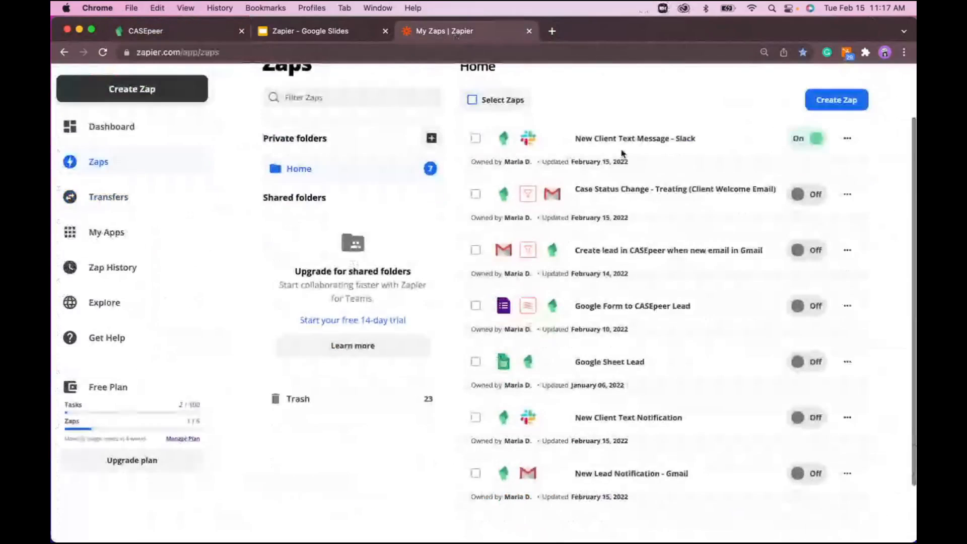
scroll(622, 152, "down", 1)
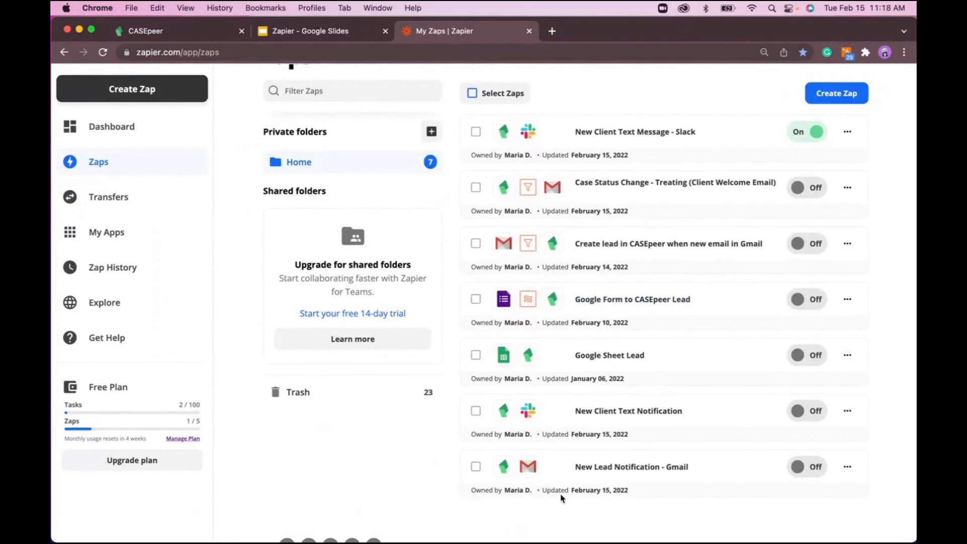
left_click(611, 469)
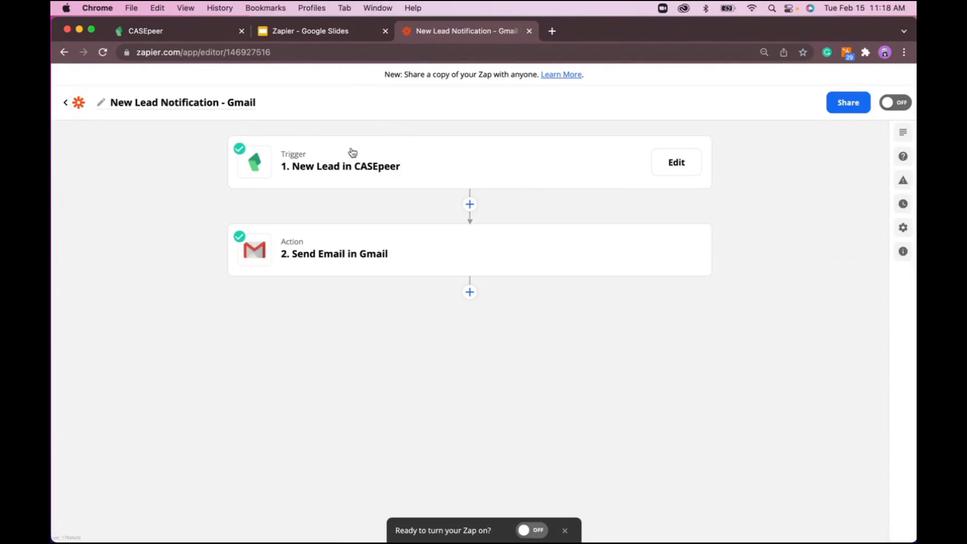
left_click(391, 171)
left_click(318, 209)
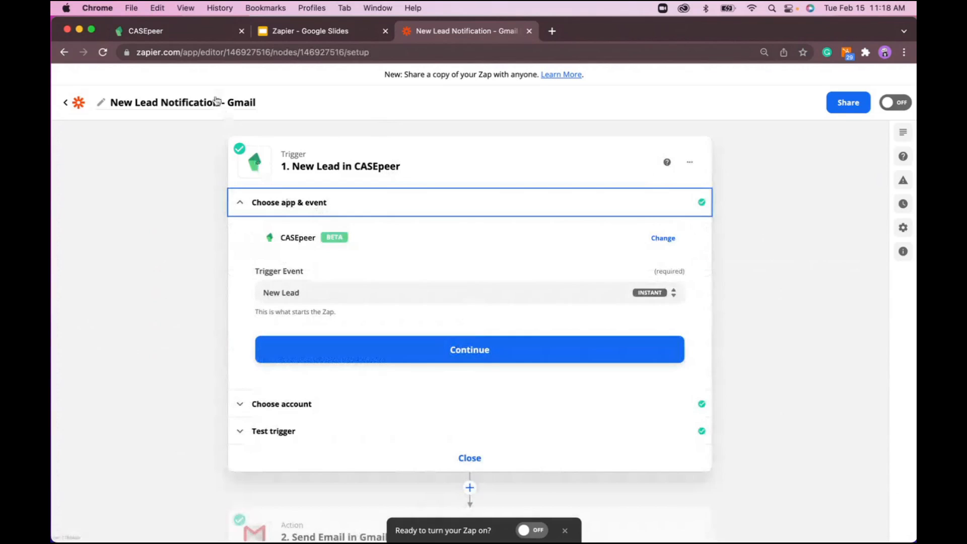
- Switch to CASEpeer and look over the open leads in the leads management page
left_click(186, 35)
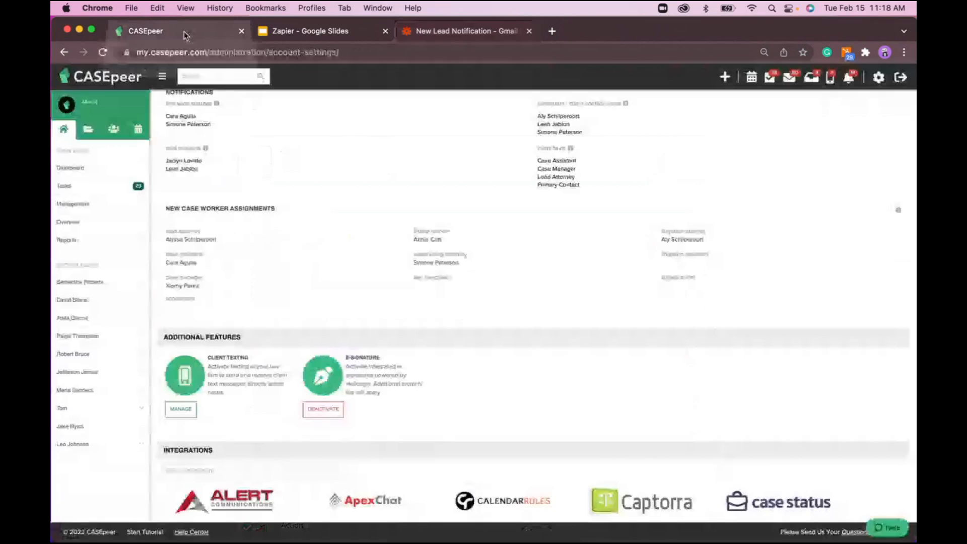
left_click(75, 205)
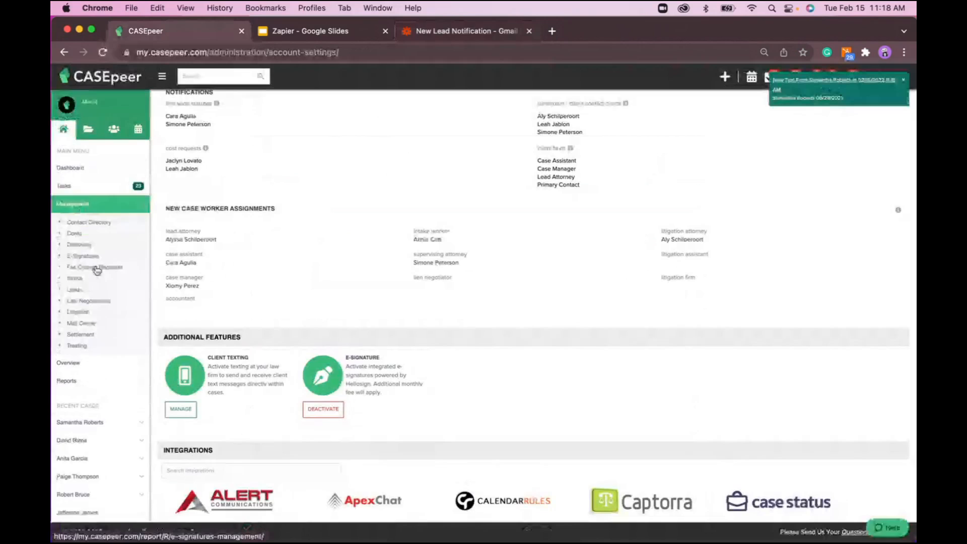
left_click(76, 290)
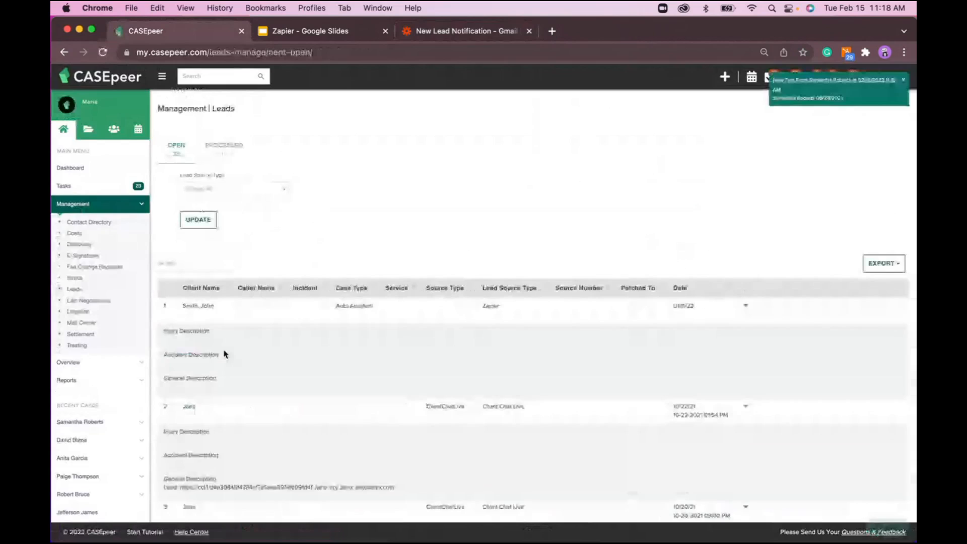
scroll(384, 379, "down", 3)
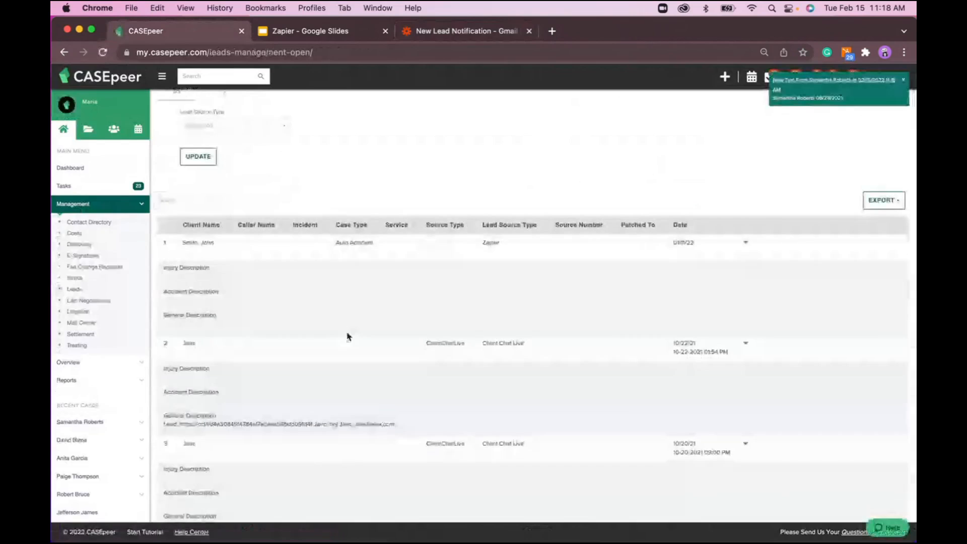
- Return to the New Lead Notification Zap and examine the trigger's connected account and sample lead data
left_click(453, 29)
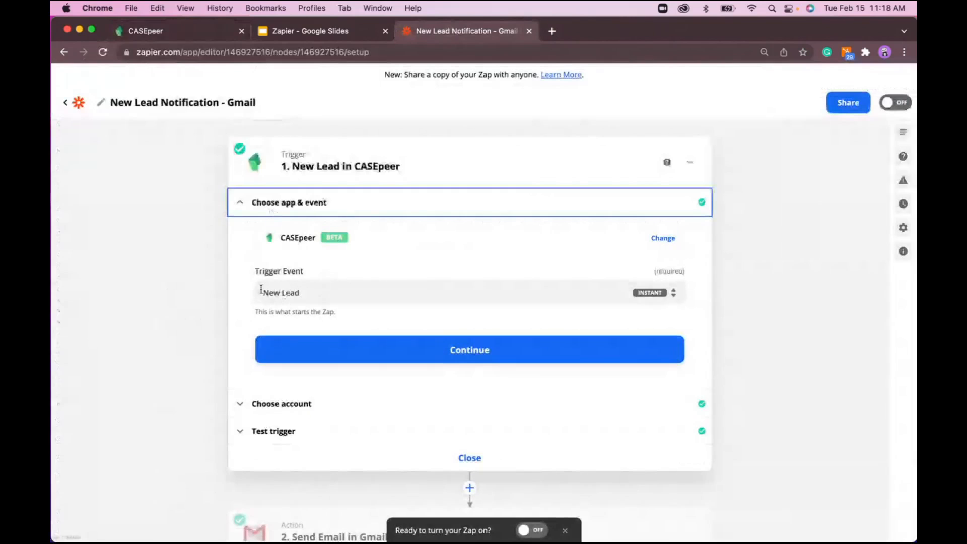
left_click(358, 414)
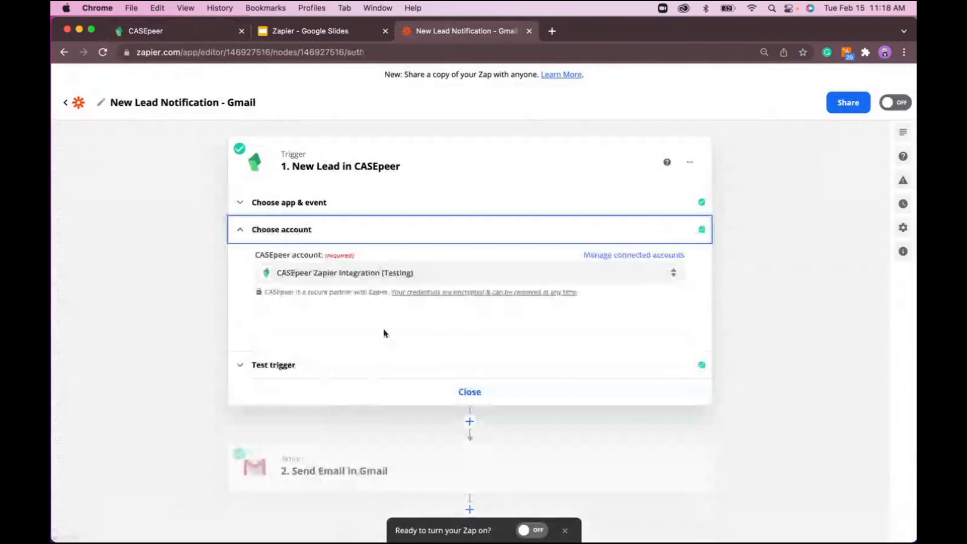
left_click(361, 374)
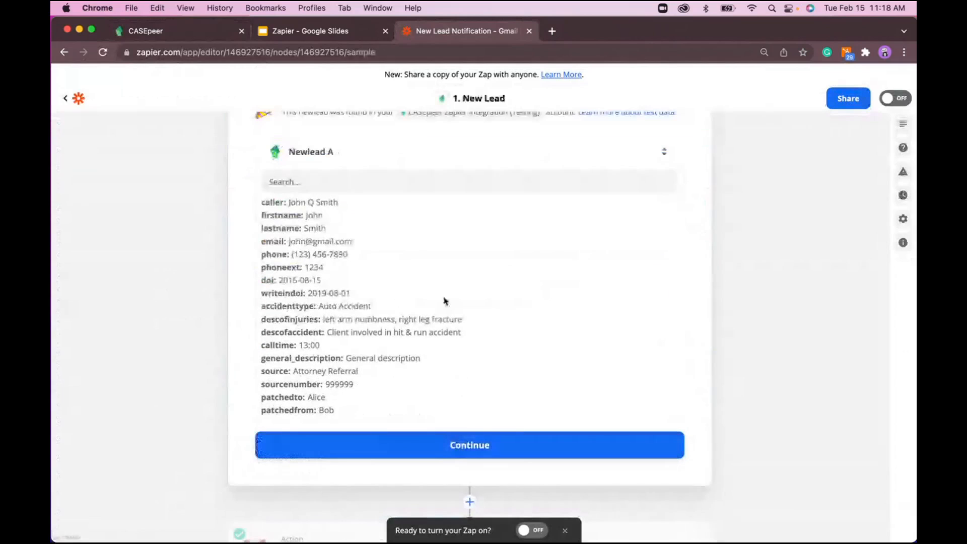
scroll(445, 300, "up", 1)
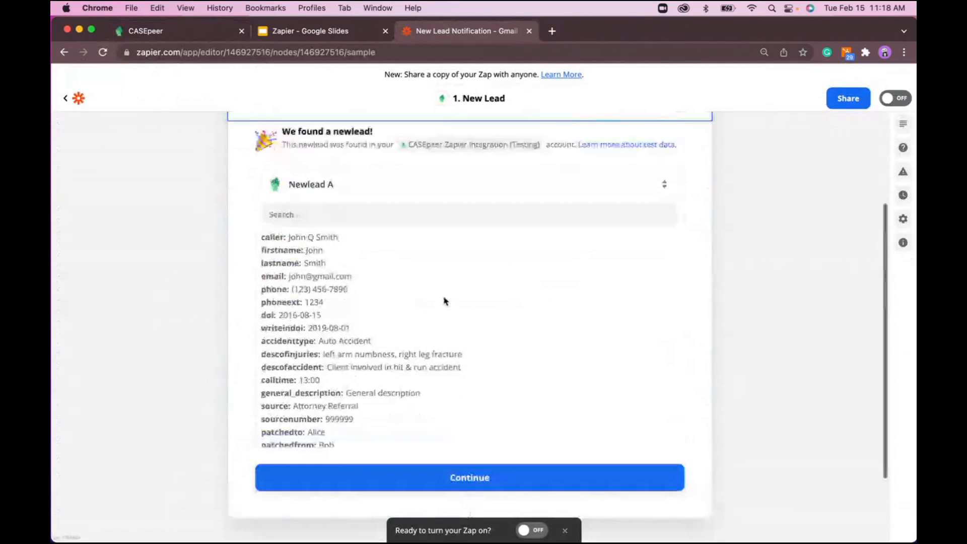
- Open the Send Email in Gmail action of the Zap and check it against the open leads list in CASEpeer
scroll(445, 300, "up", 1)
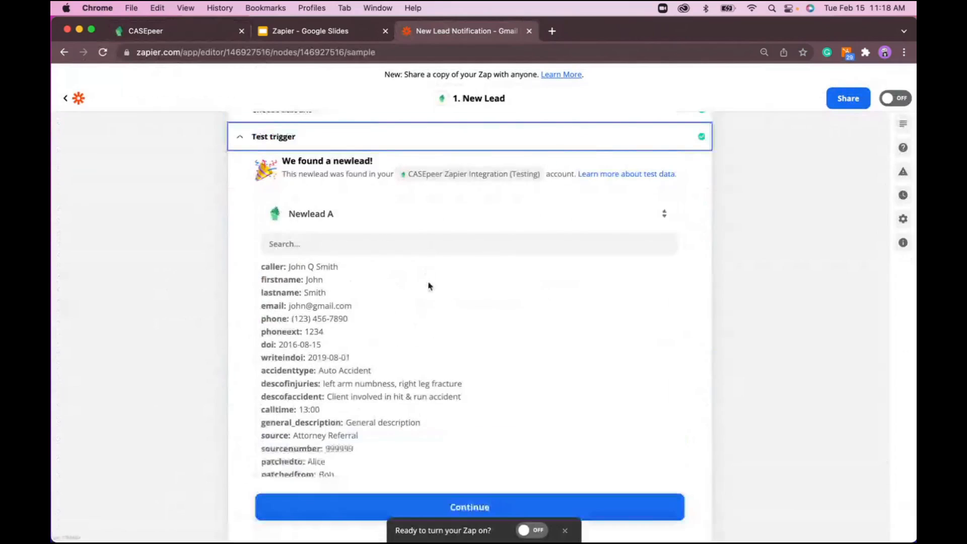
scroll(696, 348, "down", 4)
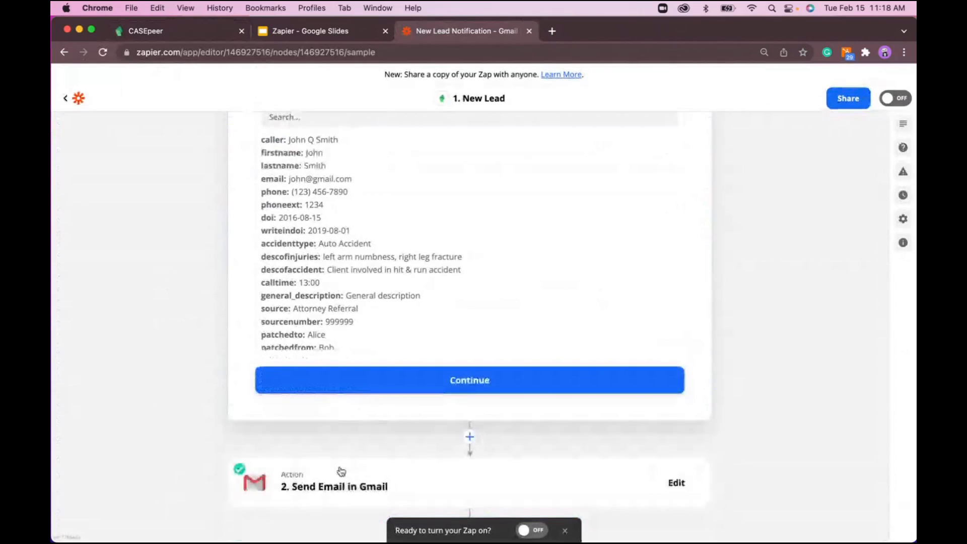
left_click(406, 481)
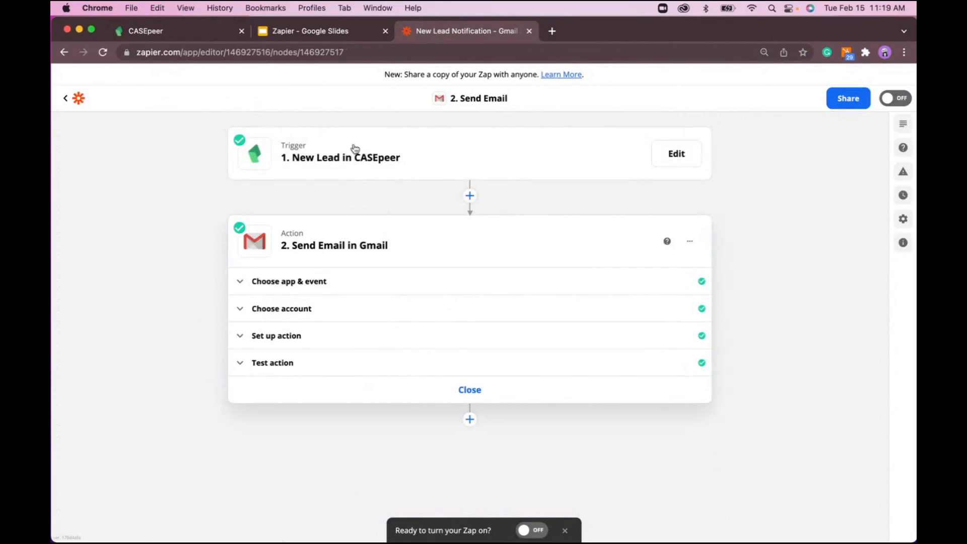
left_click(205, 31)
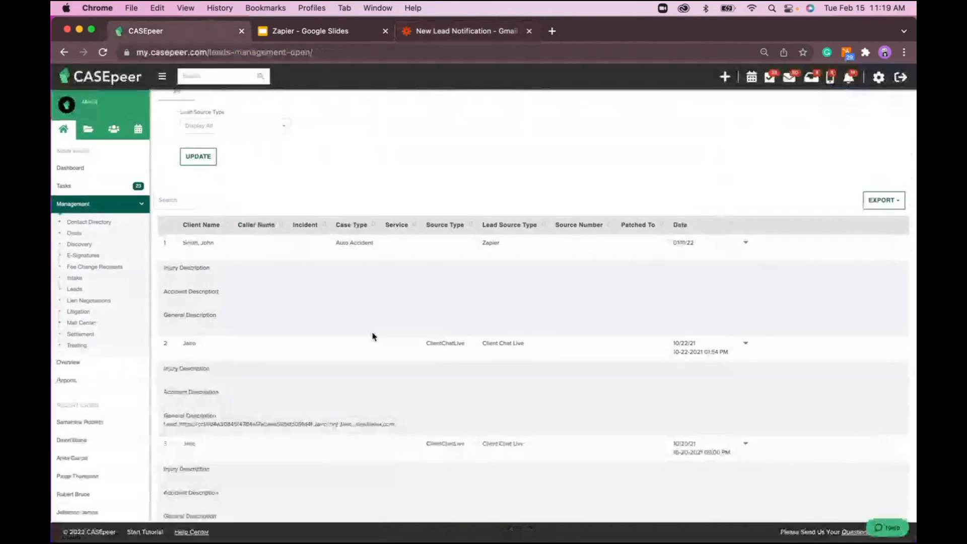
left_click(440, 35)
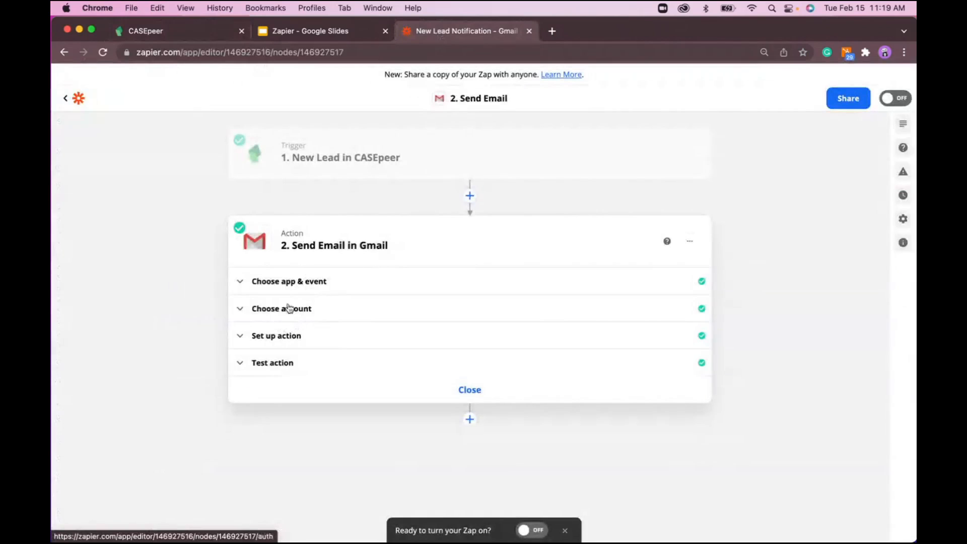
- View the app and event settings and the connected account of the Send Email in Gmail action
left_click(294, 281)
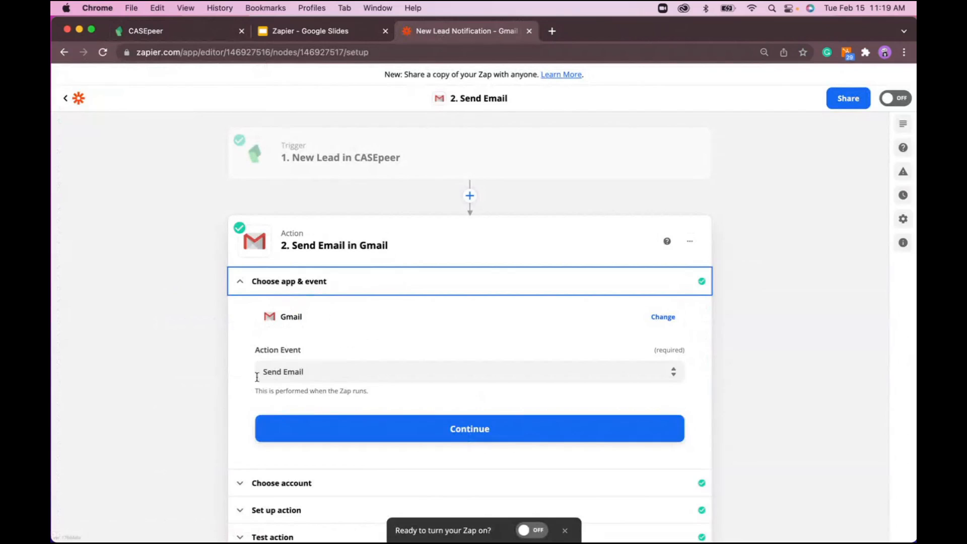
scroll(353, 412, "down", 3)
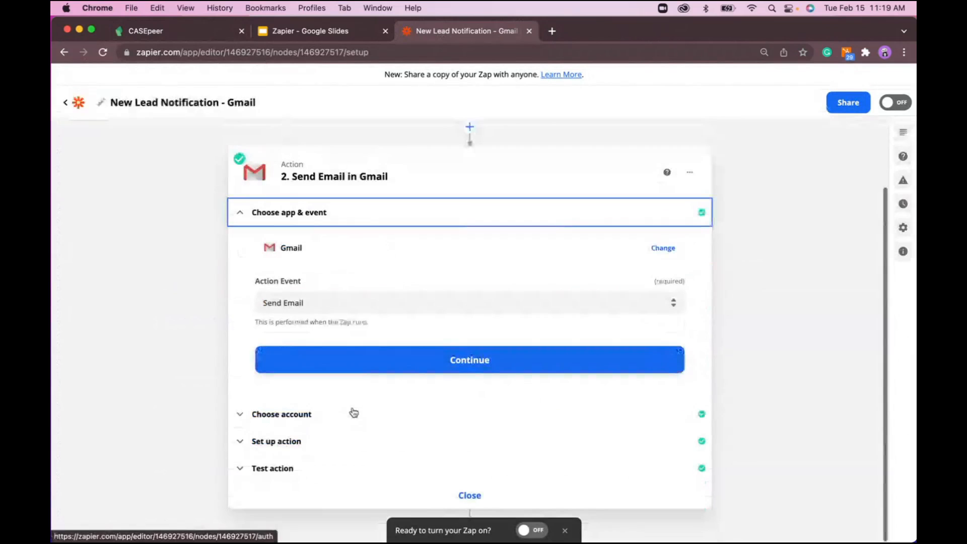
left_click(328, 414)
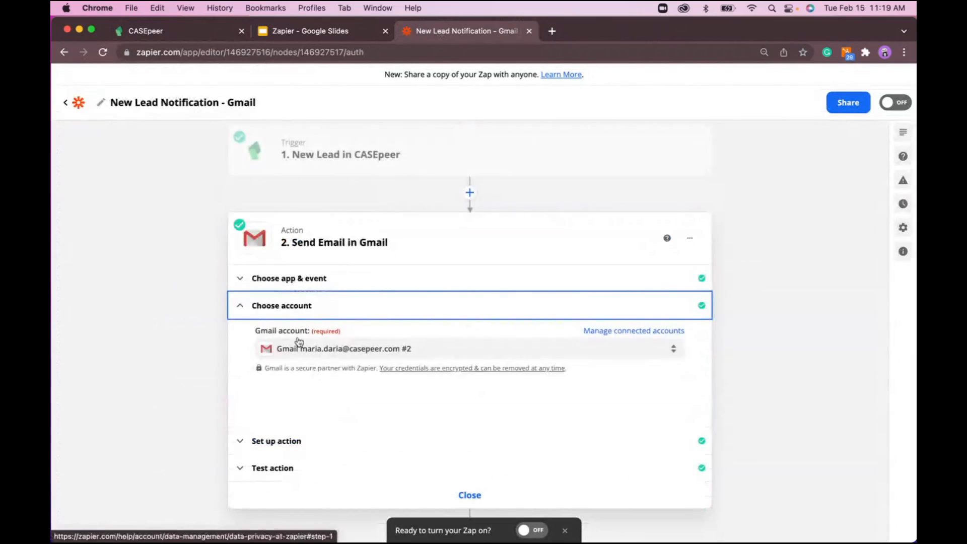
- Open the Gmail action's setup and examine its recipient, Cc, Bcc and sender fields
left_click(298, 442)
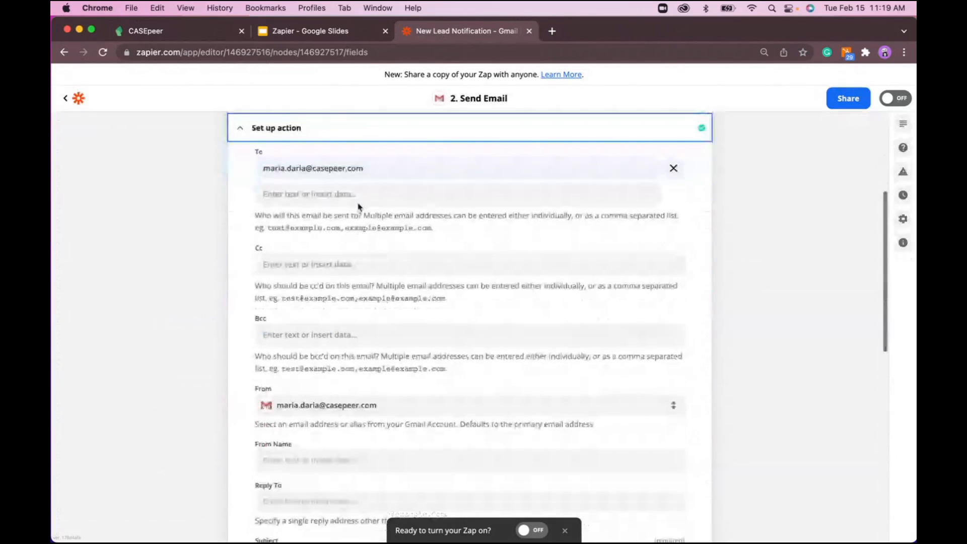
left_click(397, 165)
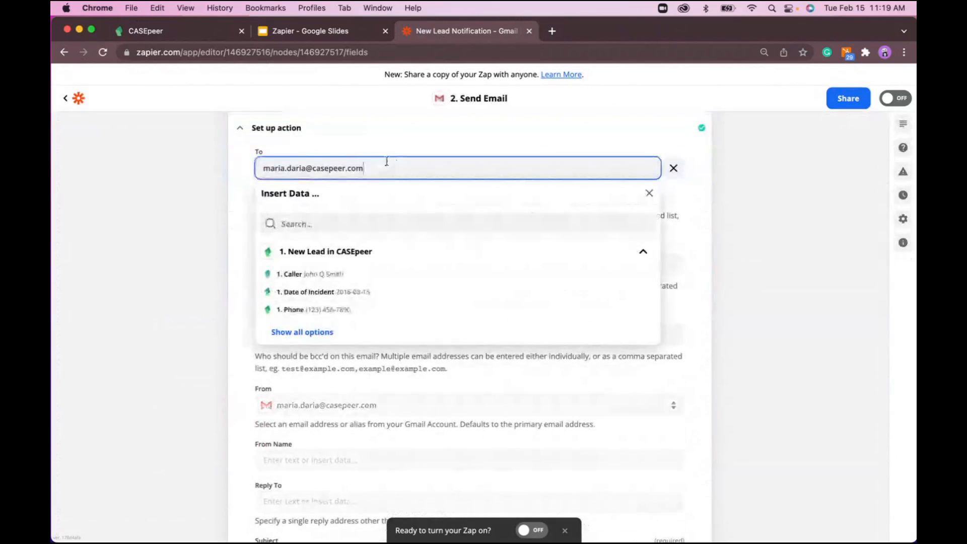
left_click(240, 167)
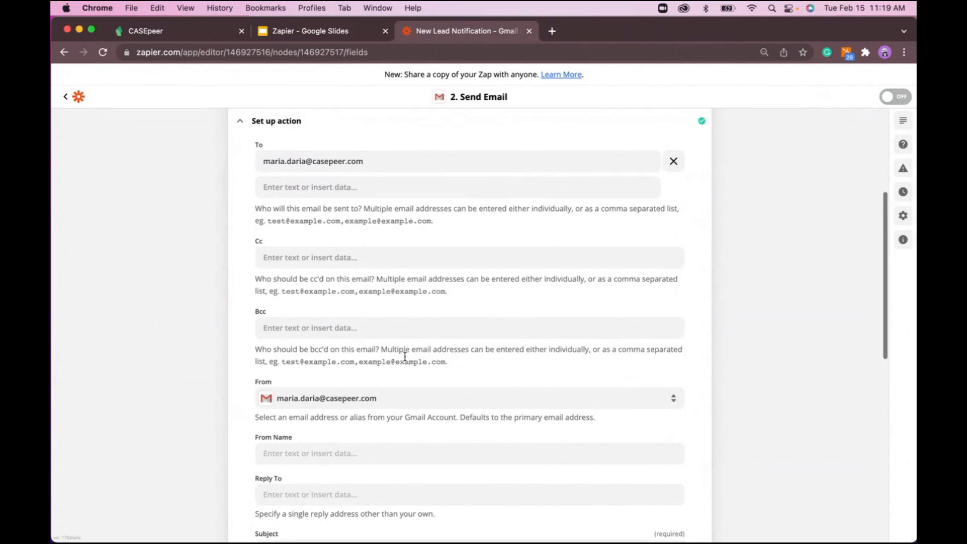
scroll(402, 348, "down", 3)
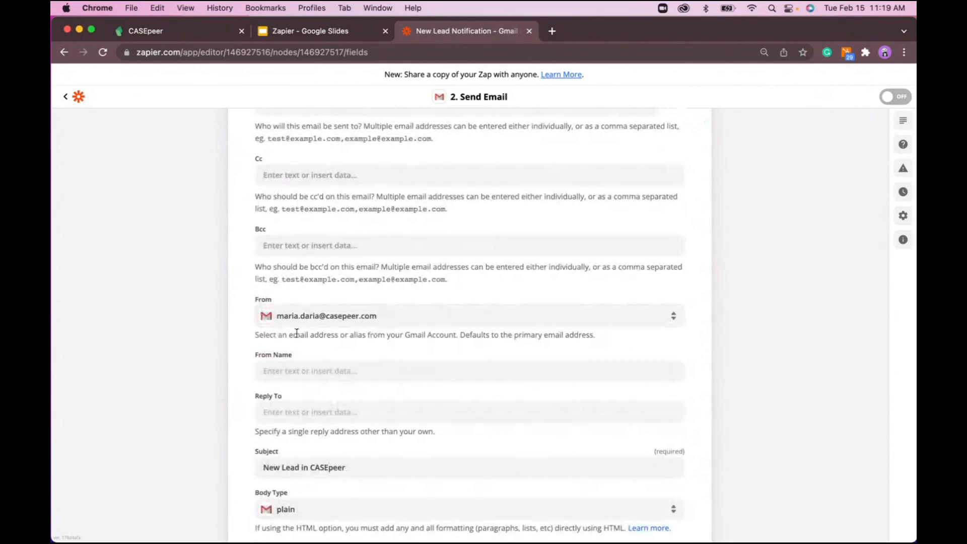
scroll(361, 346, "down", 5)
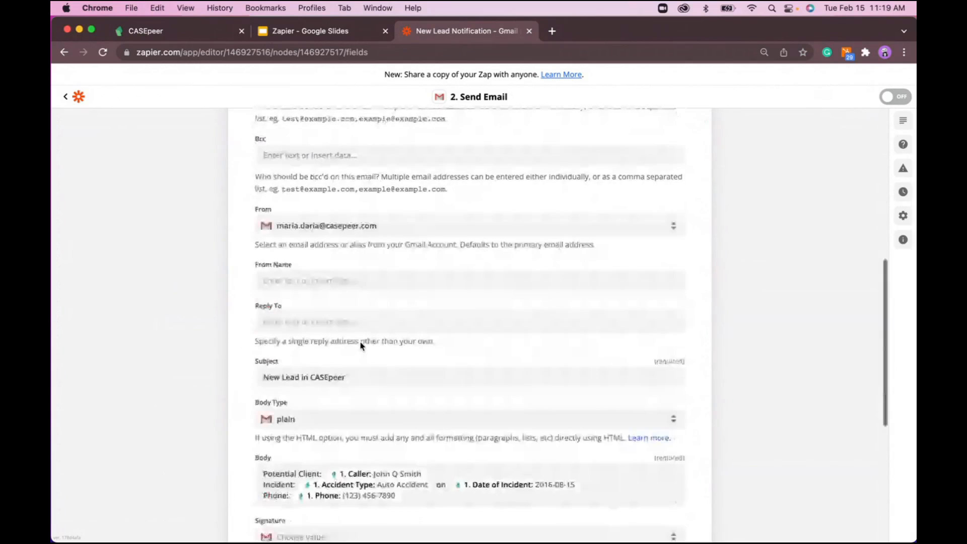
scroll(362, 346, "down", 1)
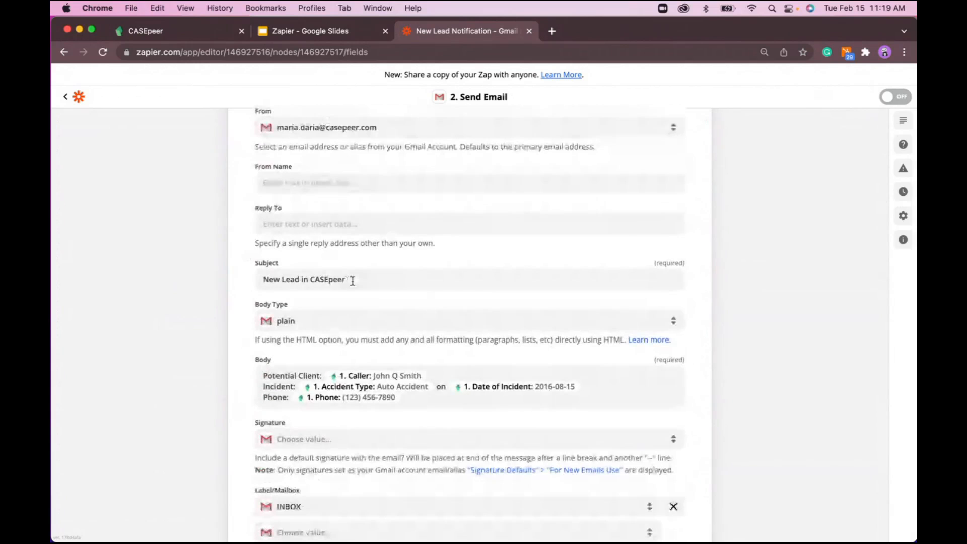
- Examine the email's subject line and the lead data fields placed in its body
left_click_drag(352, 279, 260, 281)
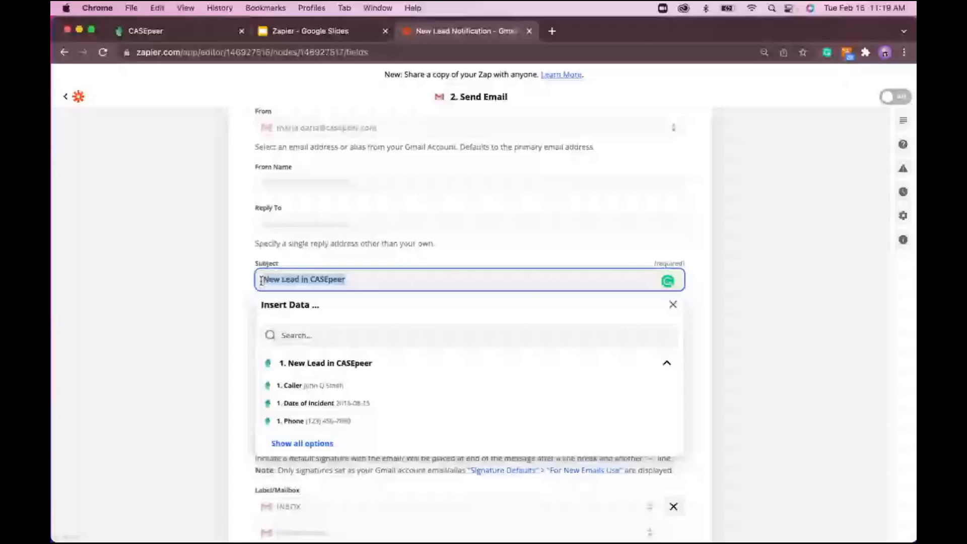
left_click(270, 318)
scroll(296, 356, "down", 2)
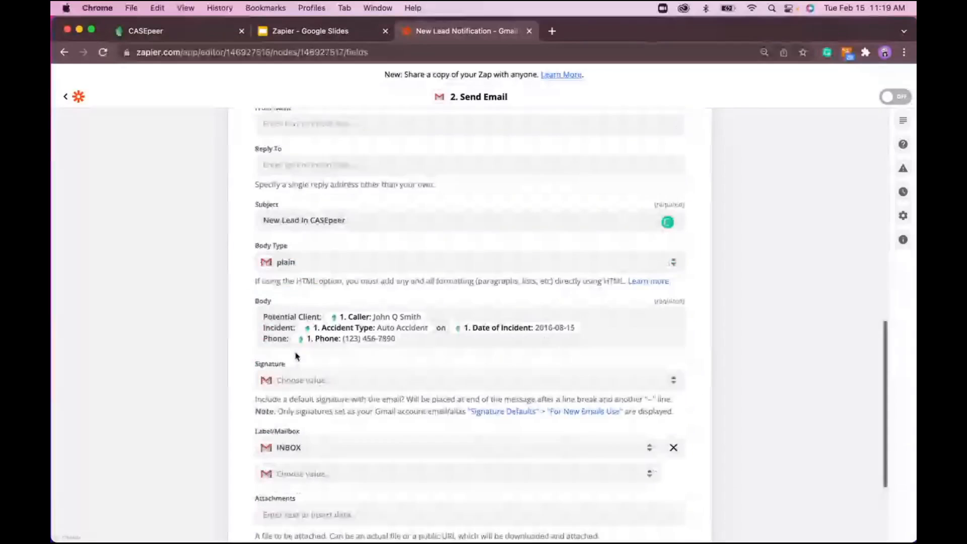
left_click_drag(262, 316, 414, 339)
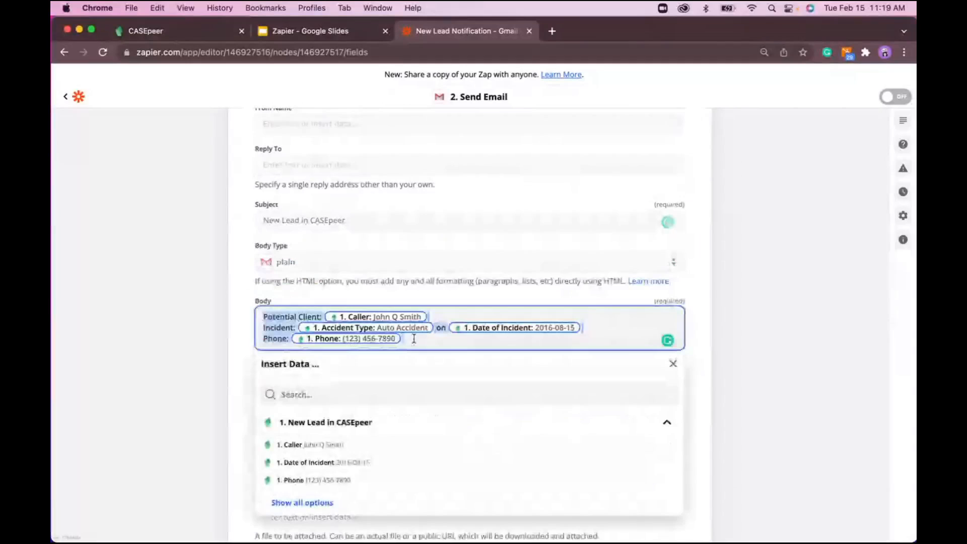
left_click(258, 333)
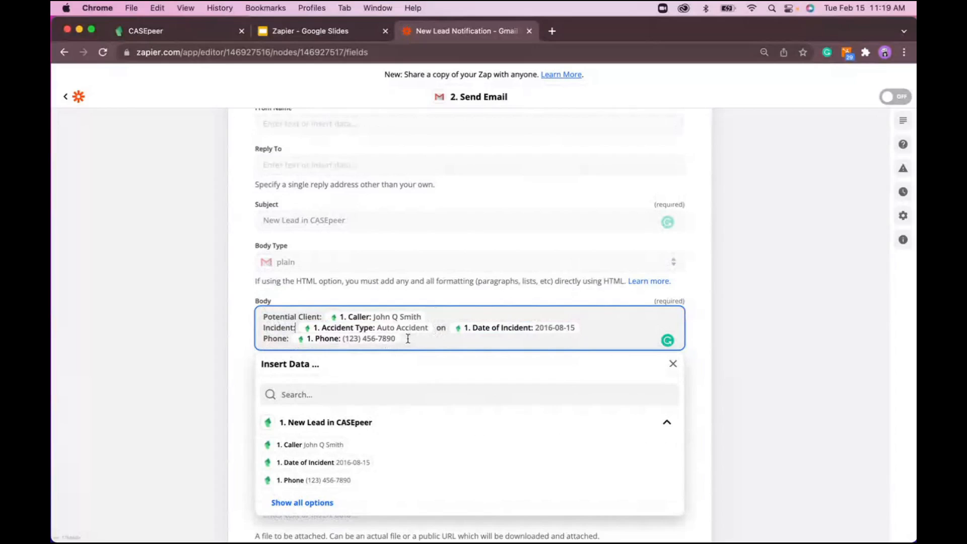
- Show all CASEpeer lead fields that can be inserted in the email body, look through them and close the list
scroll(408, 339, "down", 3)
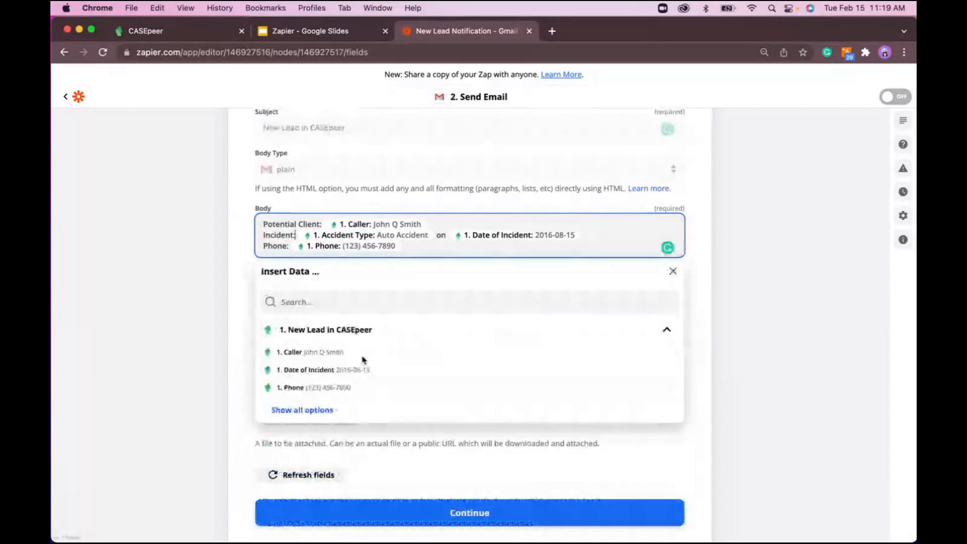
left_click(313, 409)
scroll(327, 391, "down", 1)
scroll(329, 392, "down", 2)
scroll(402, 461, "down", 3)
scroll(403, 461, "up", 3)
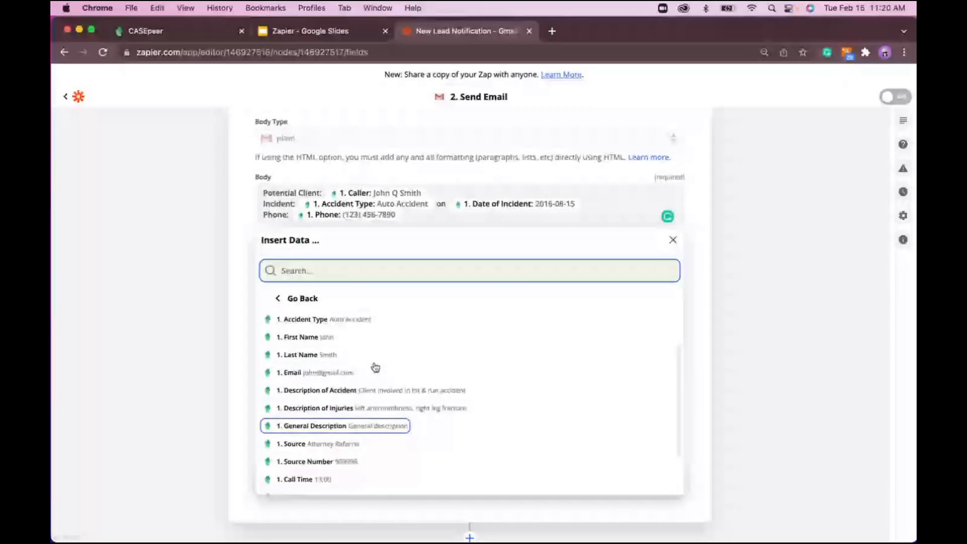
scroll(375, 367, "up", 2)
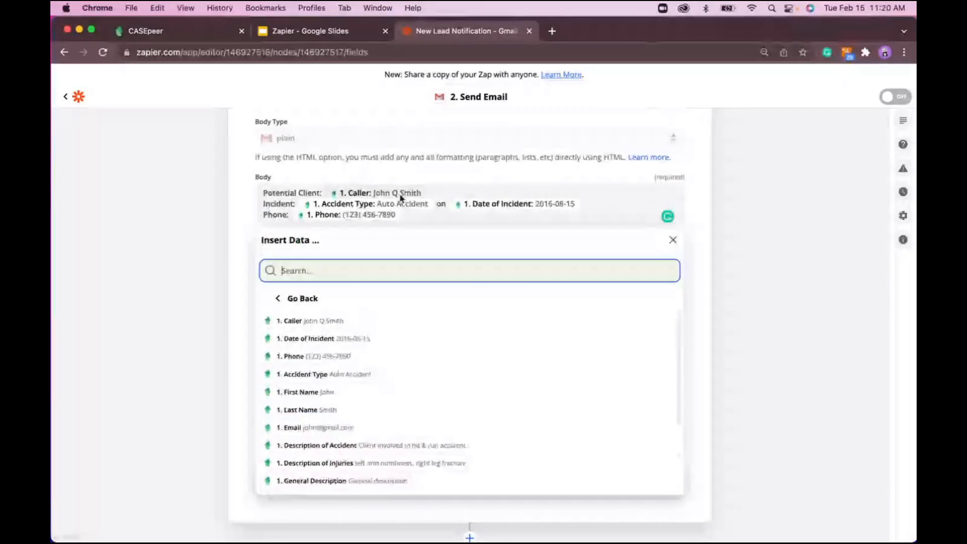
left_click(240, 224)
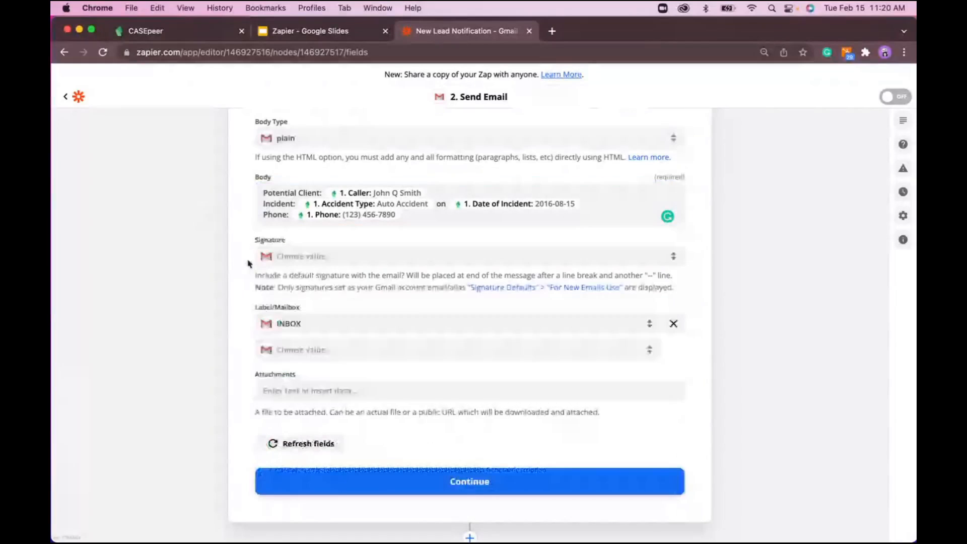
- Continue to the Gmail action's test section and review the result of its earlier test
left_click(447, 489)
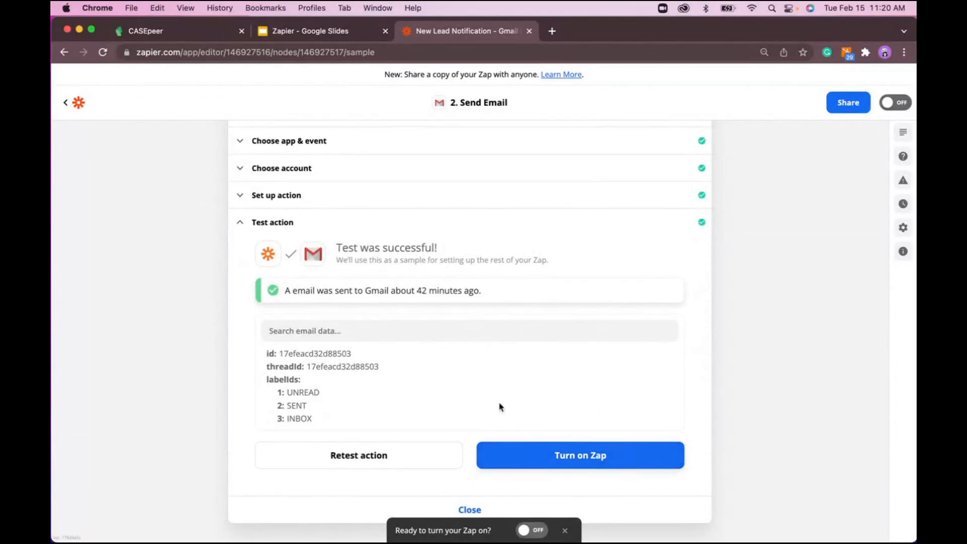
scroll(203, 315, "up", 3)
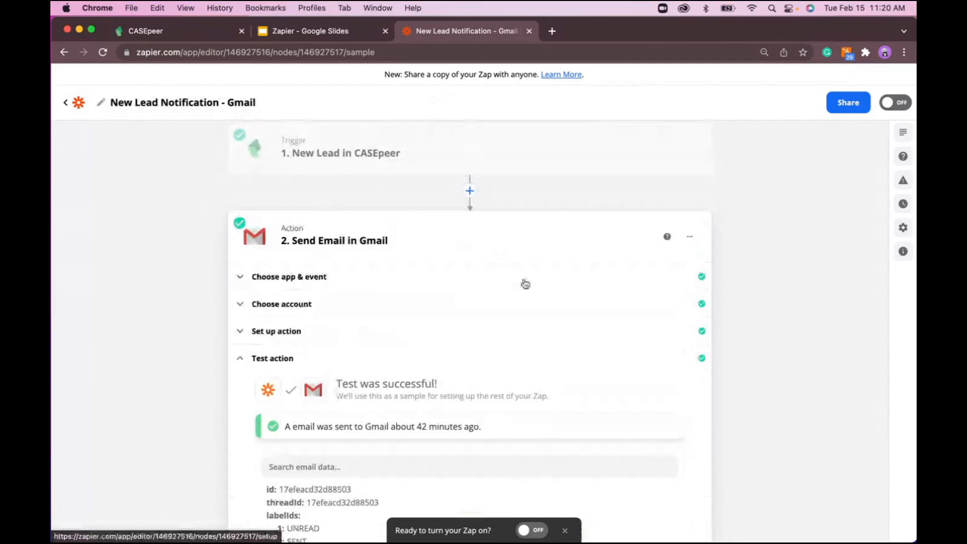
scroll(525, 284, "up", 1)
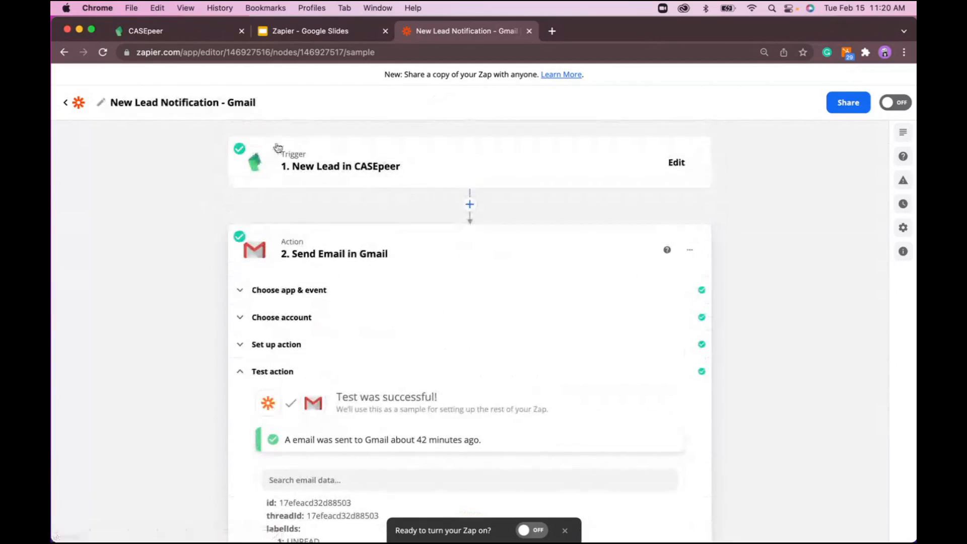
- Switch to CASEpeer to look at the open leads again, and return to the Zap's Gmail action
left_click(187, 32)
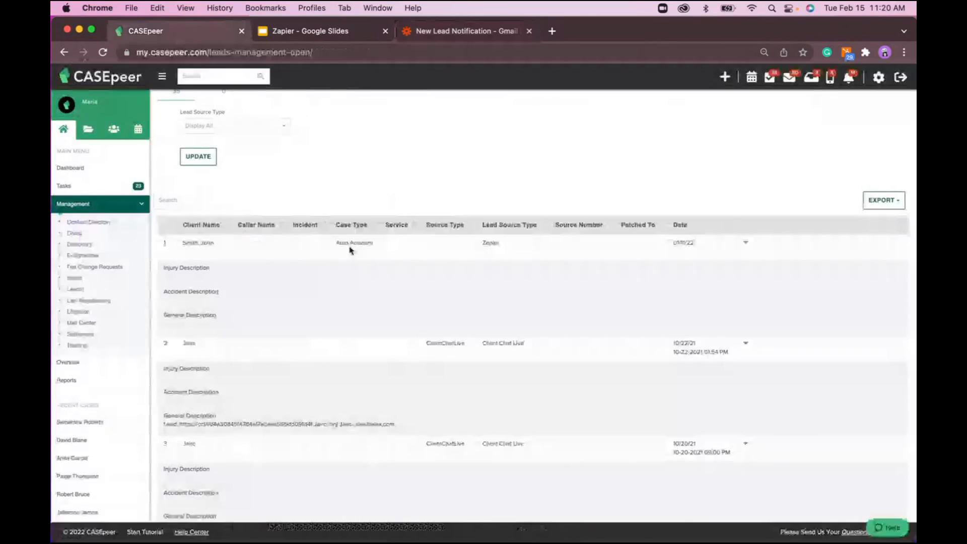
left_click(445, 34)
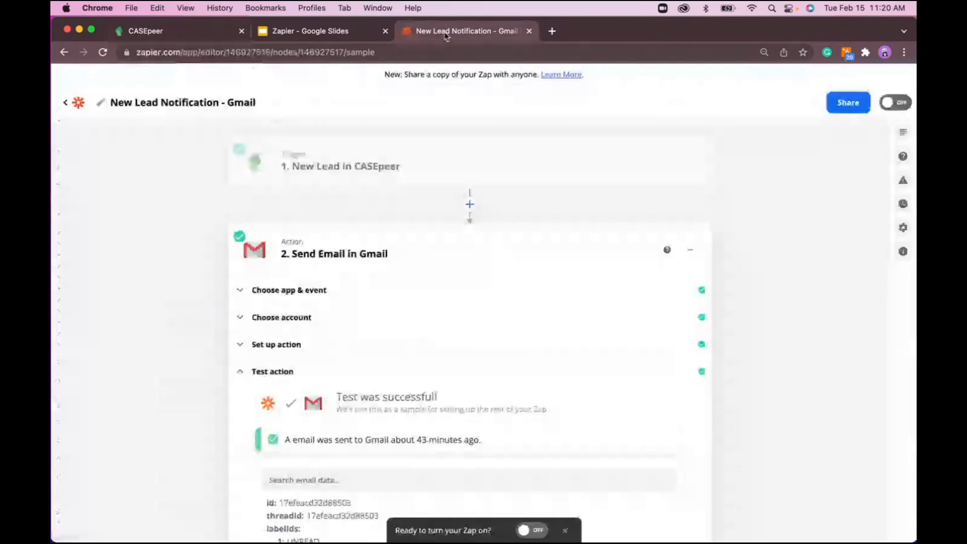
scroll(474, 351, "down", 2)
scroll(415, 266, "down", 1)
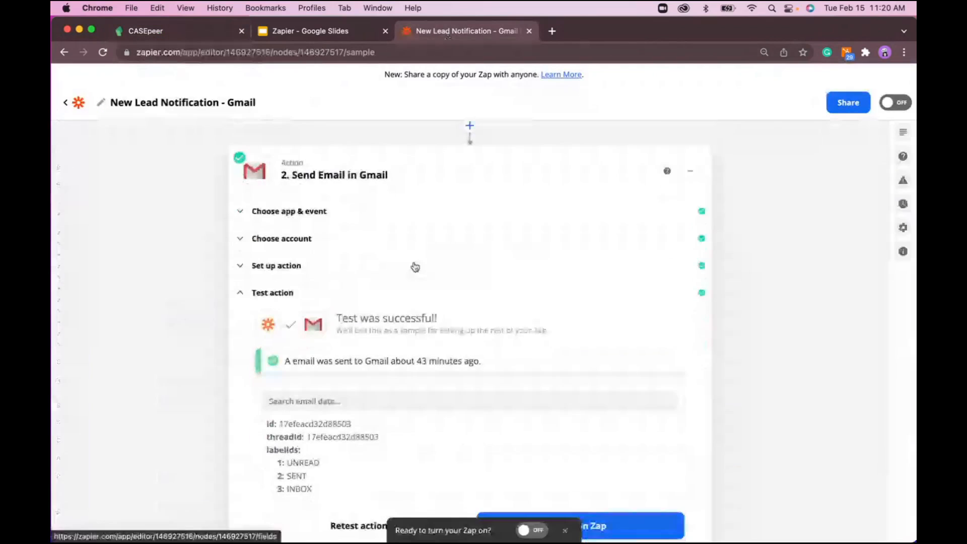
- Reopen the Gmail action's setup and review its fields from the recipient to the subject, body and mailbox label
left_click(408, 267)
scroll(436, 395, "down", 9)
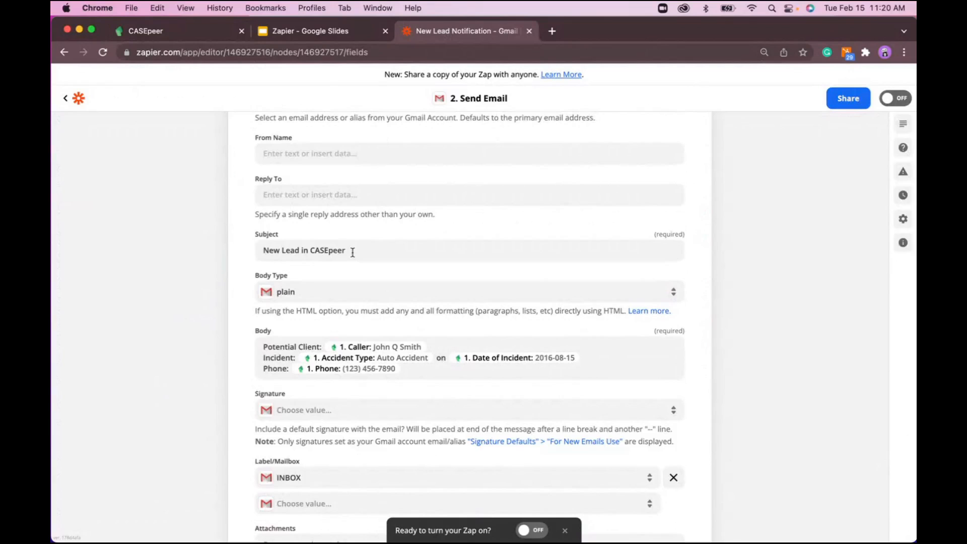
scroll(353, 252, "up", 5)
scroll(347, 341, "up", 2)
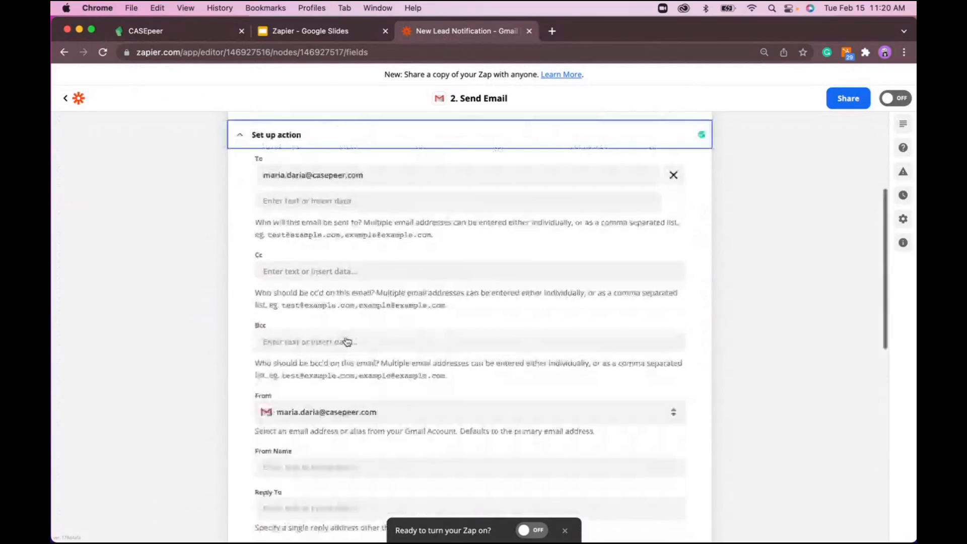
scroll(347, 341, "up", 1)
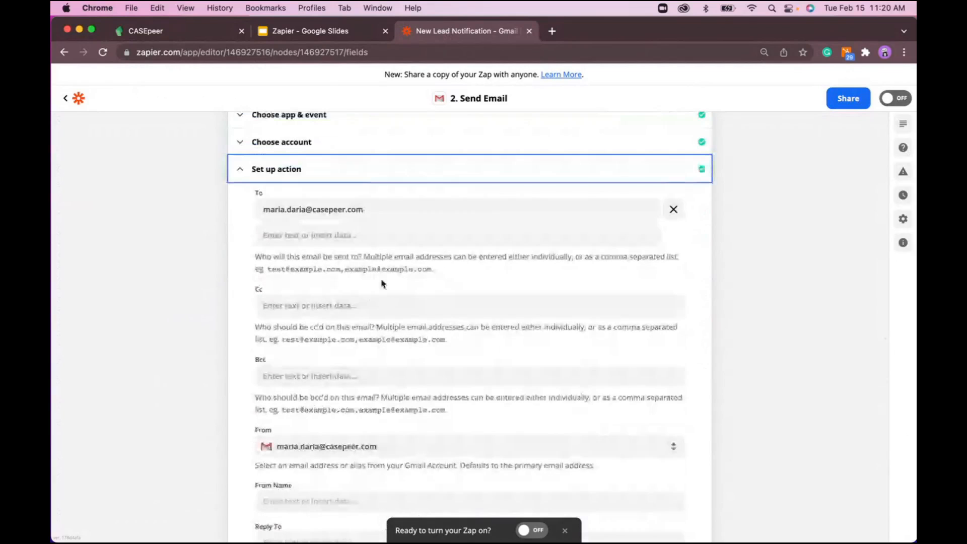
scroll(408, 283, "down", 7)
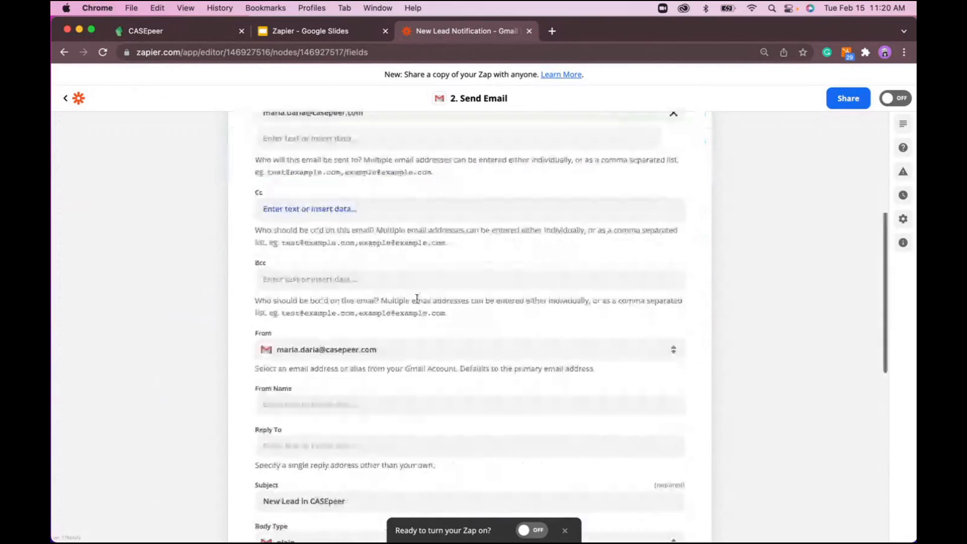
scroll(418, 303, "down", 2)
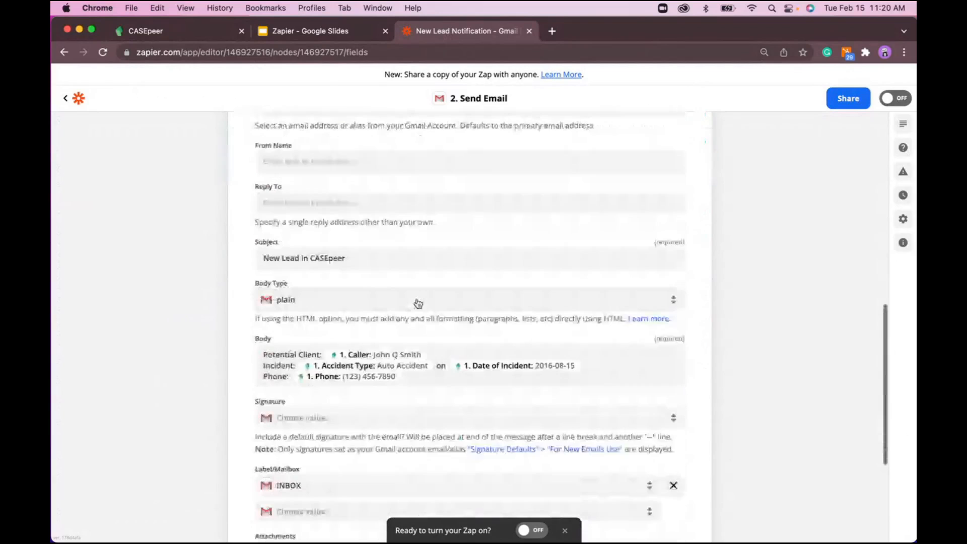
scroll(418, 303, "up", 3)
scroll(418, 303, "up", 5)
scroll(417, 302, "up", 6)
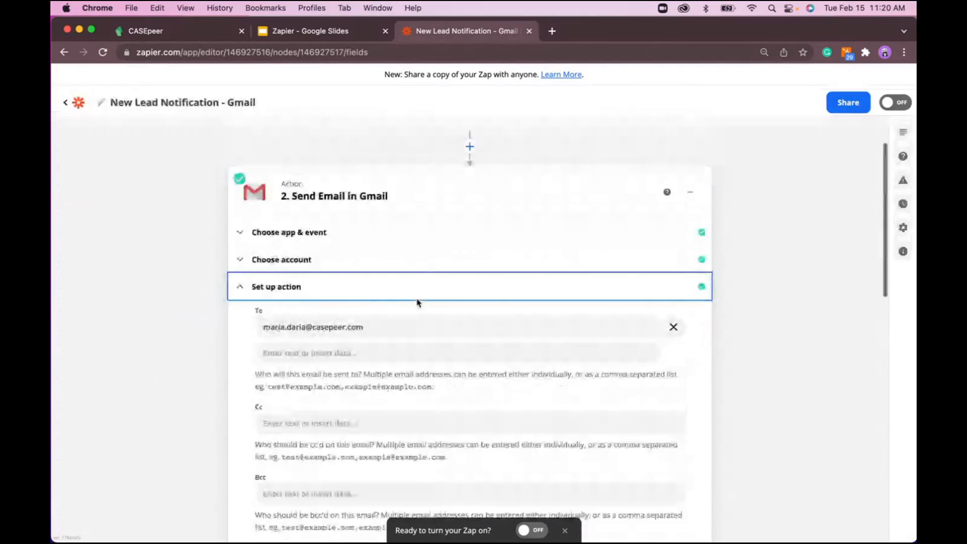
scroll(417, 302, "up", 2)
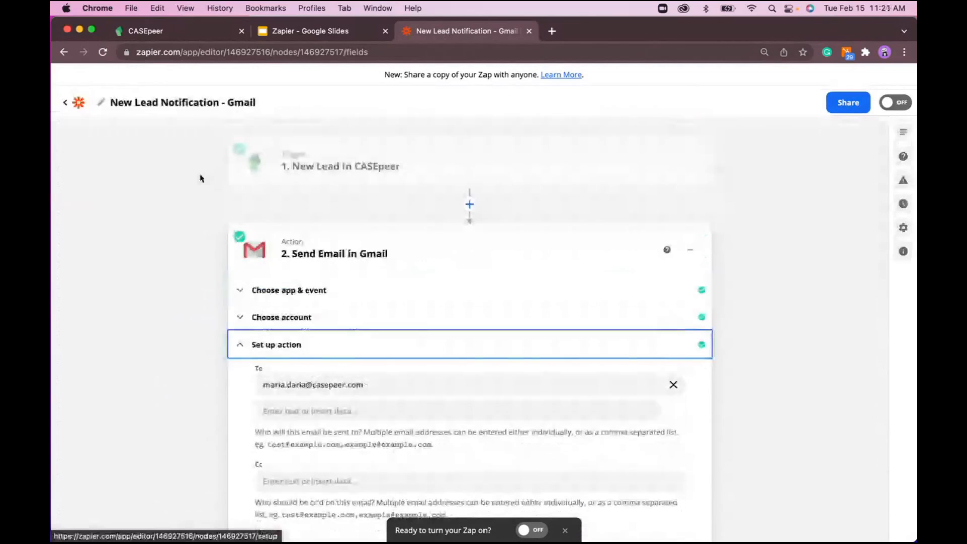
- Return to the list of Zaps and open the "Case Status Change - Treating (Client Welcome Email)" Zap
left_click(72, 102)
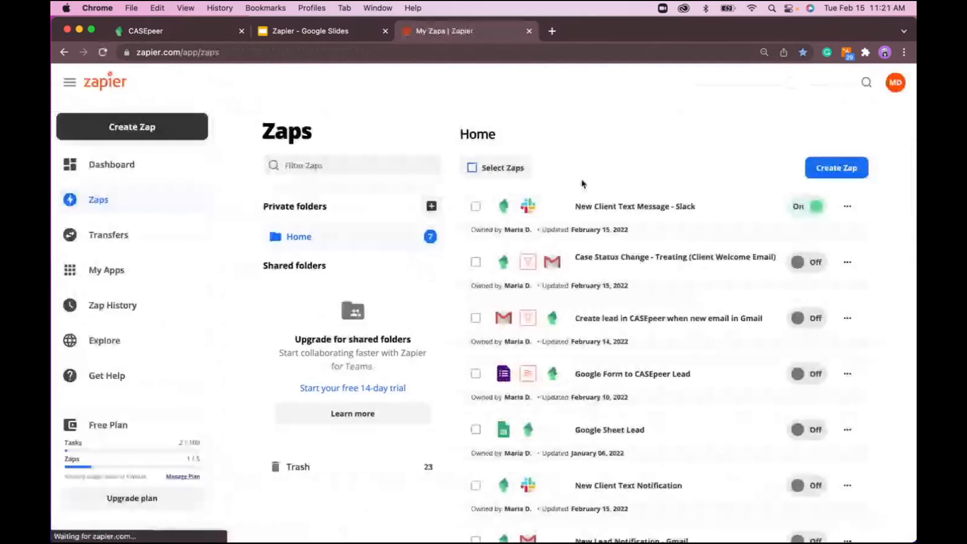
scroll(584, 184, "down", 1)
scroll(583, 184, "down", 2)
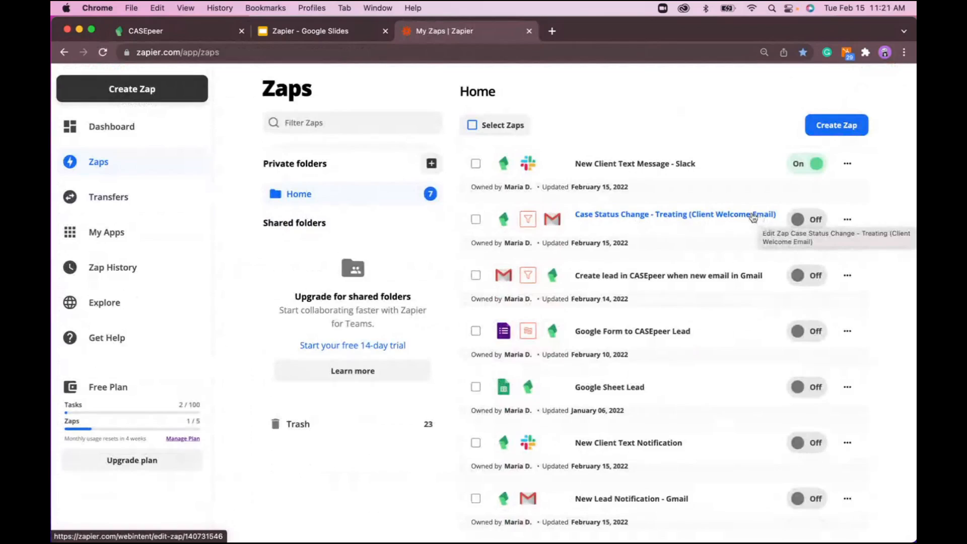
left_click(685, 220)
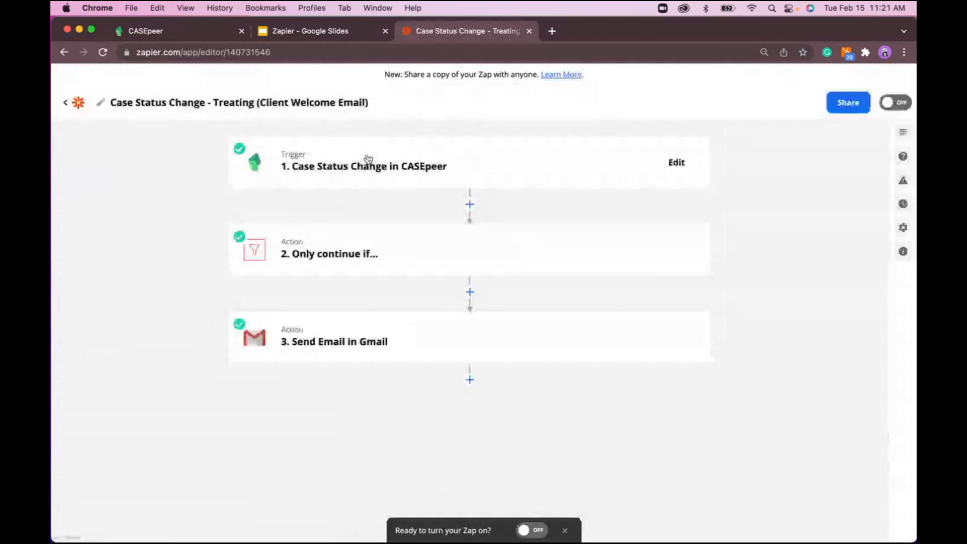
- Open the CASEpeer trigger's app and event settings and view the available trigger events, keeping Case Status Change
left_click(368, 159)
left_click(343, 202)
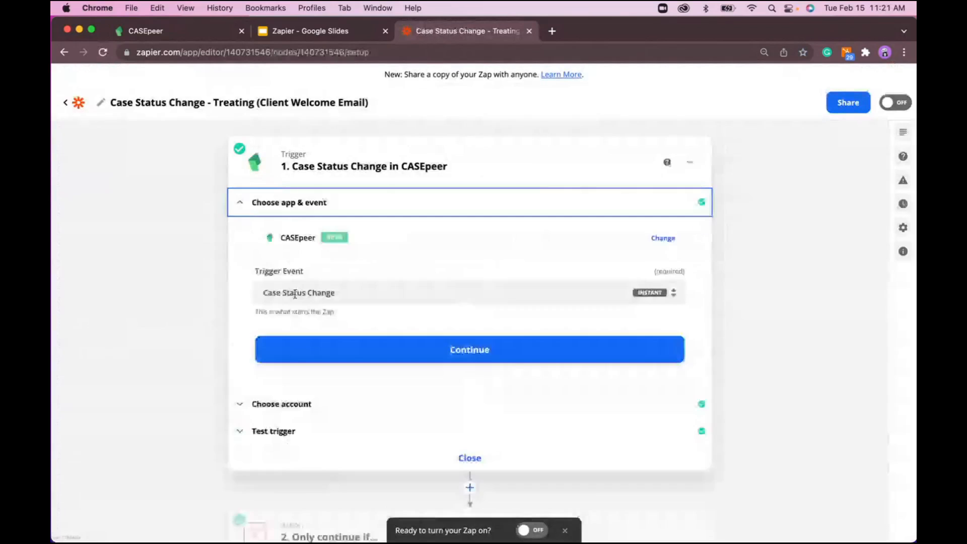
left_click(295, 294)
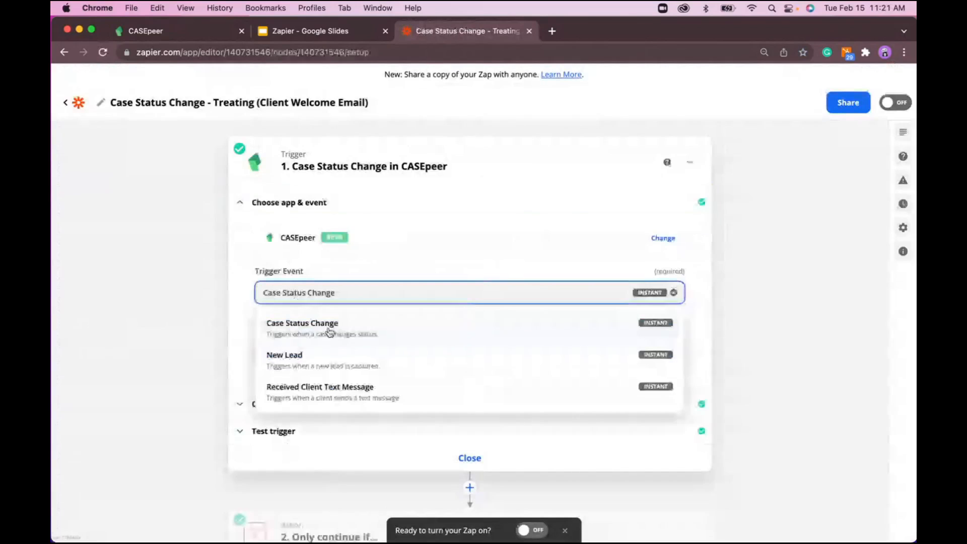
left_click(191, 288)
scroll(311, 377, "down", 3)
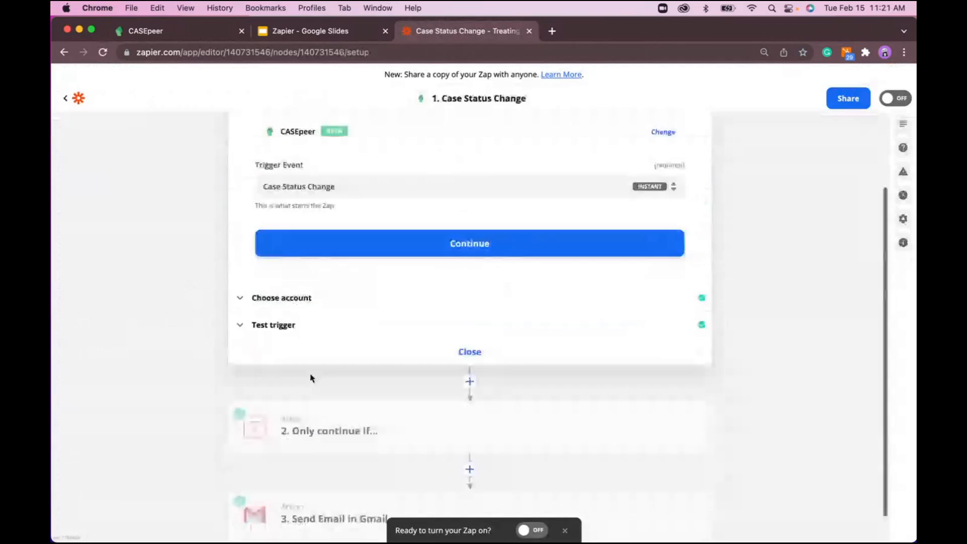
- Examine all sample case fields in the trigger's test, from description to lead attorney details, and continue past the trigger
left_click(322, 326)
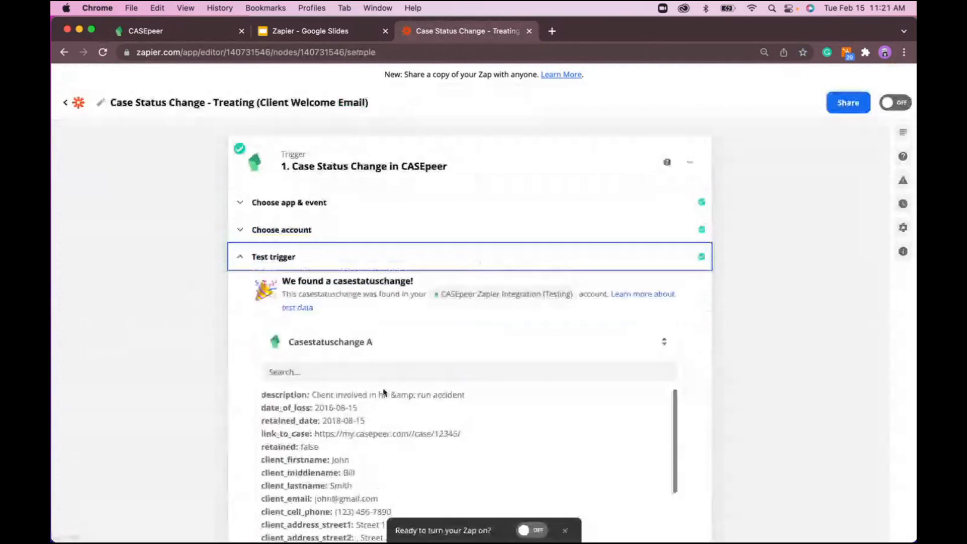
scroll(393, 301, "down", 3)
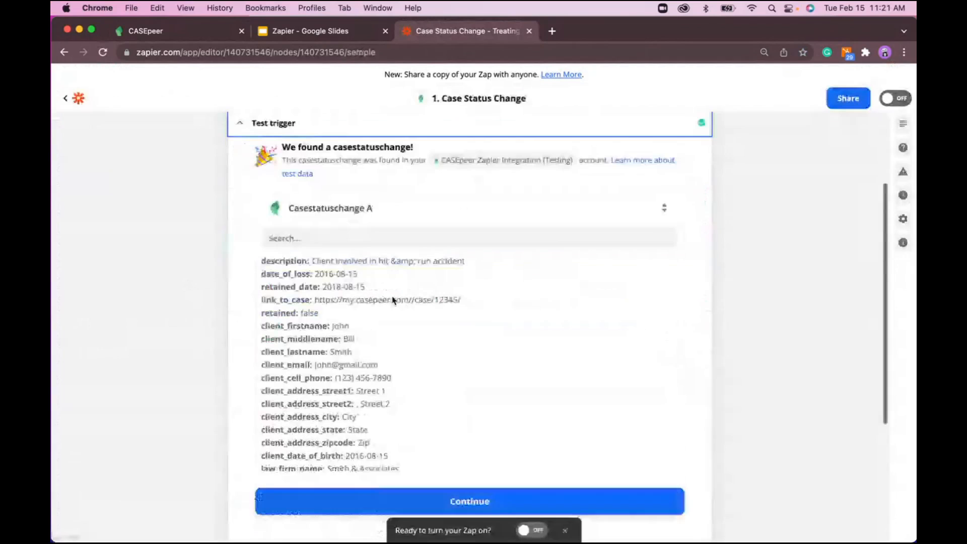
scroll(360, 339, "up", 1)
scroll(360, 339, "down", 4)
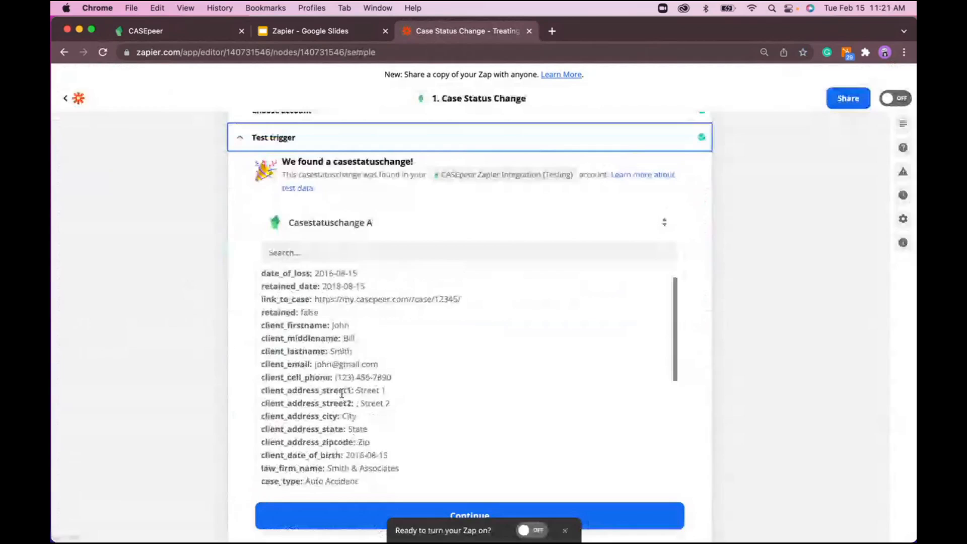
scroll(341, 393, "down", 4)
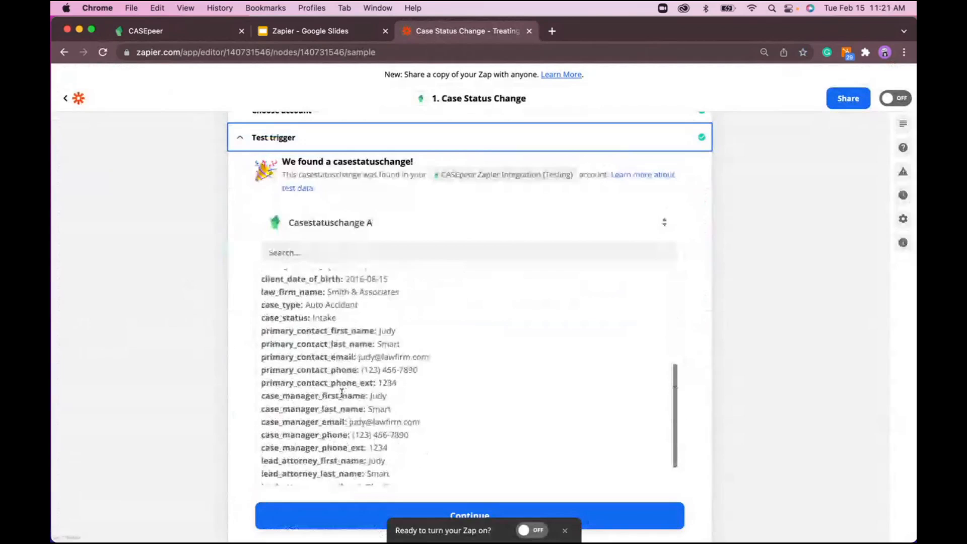
scroll(342, 393, "up", 6)
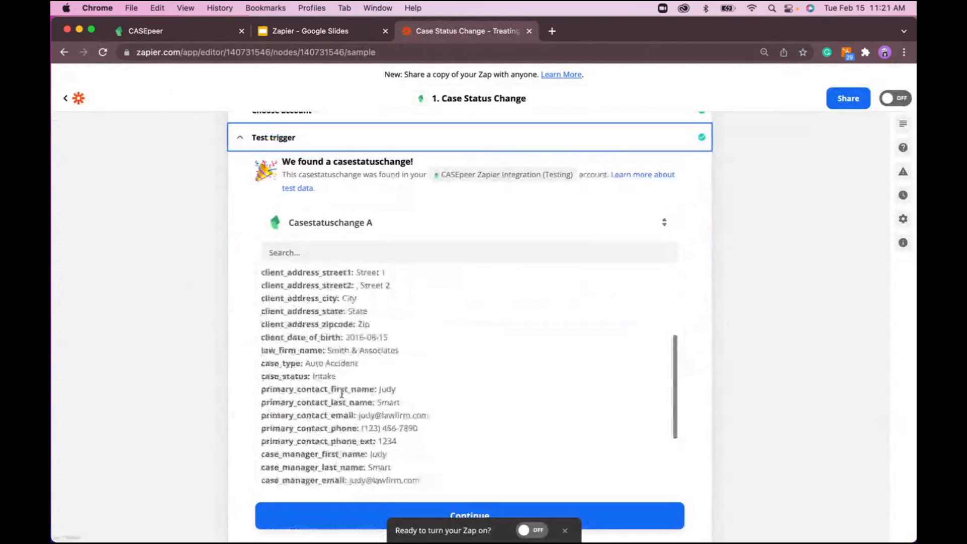
scroll(342, 392, "up", 3)
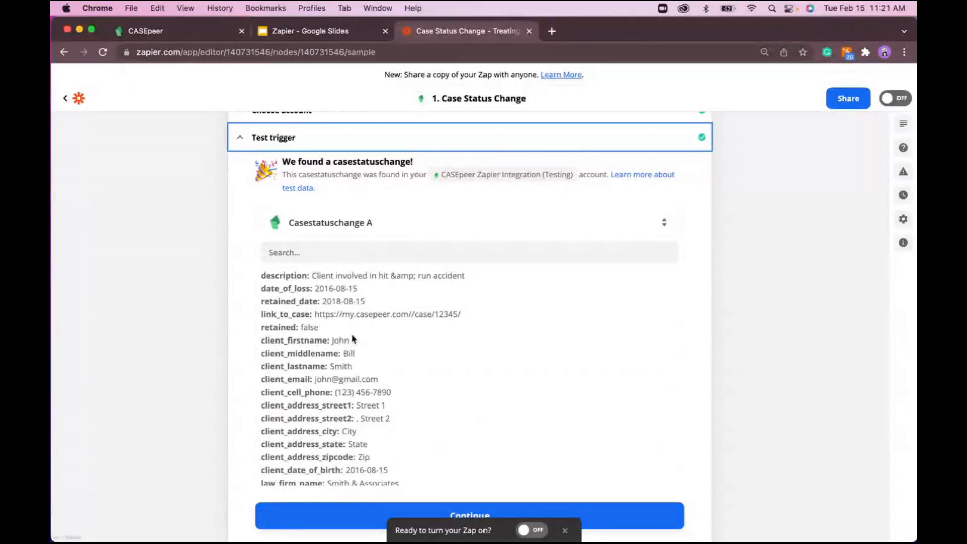
scroll(372, 433, "down", 8)
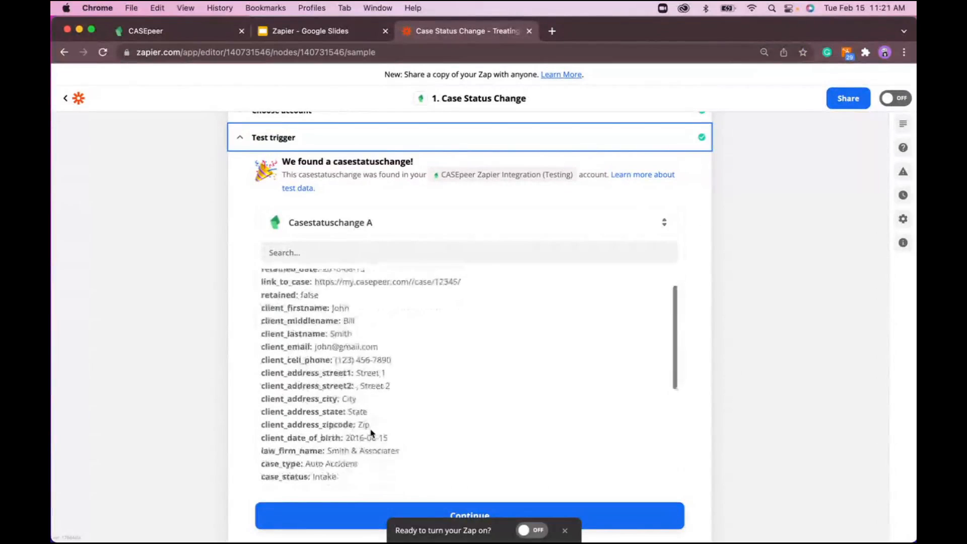
scroll(371, 430, "down", 1)
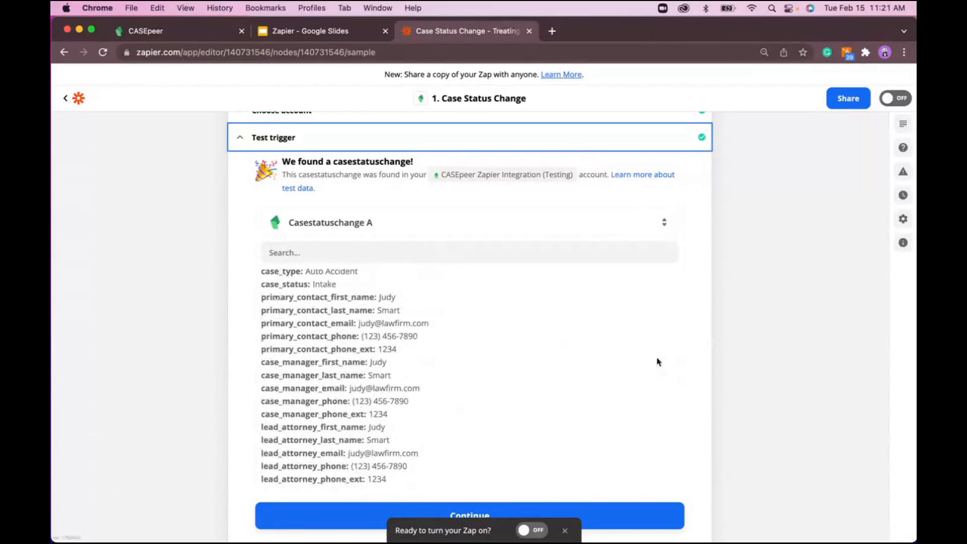
scroll(657, 362, "down", 1)
scroll(657, 362, "down", 3)
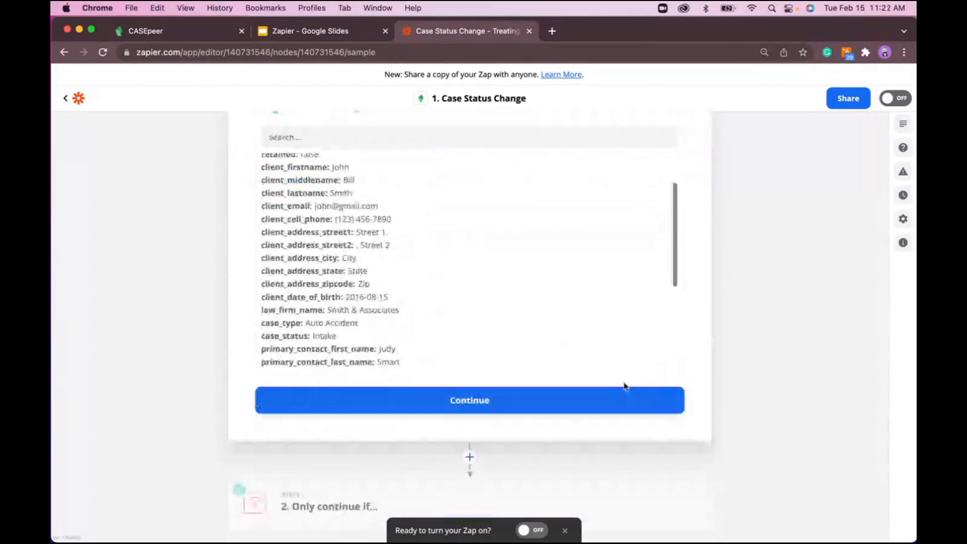
left_click(576, 405)
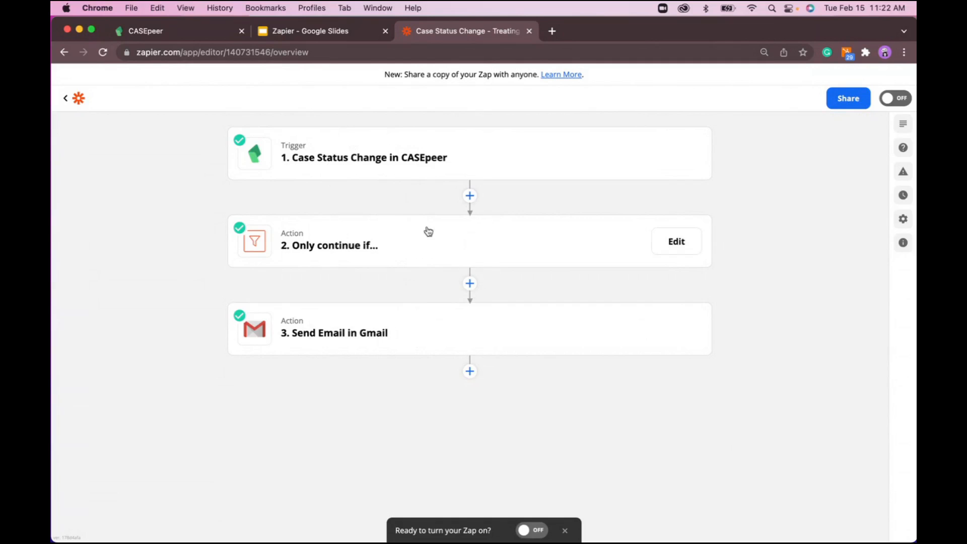
- Open the "Only continue if..." action and review its filter app and its case status condition
left_click(406, 243)
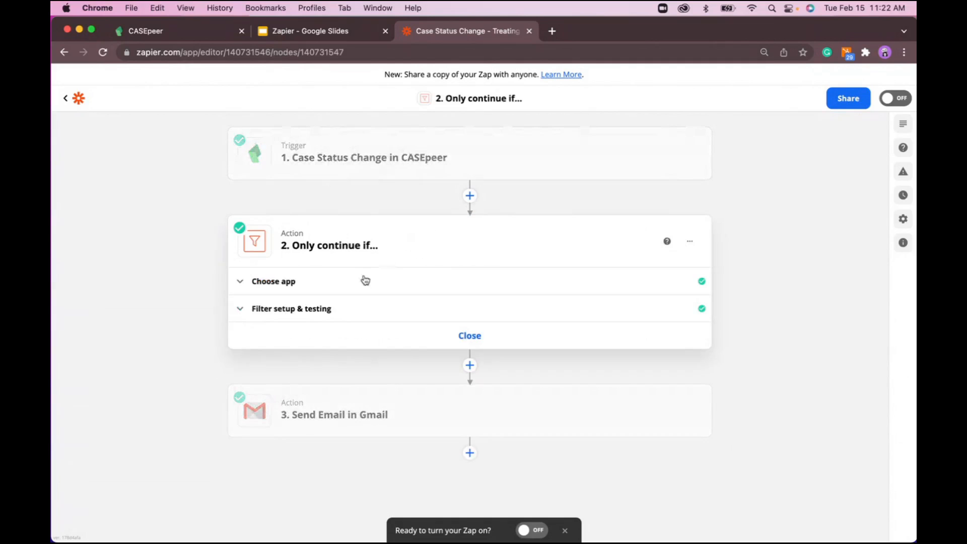
left_click(362, 281)
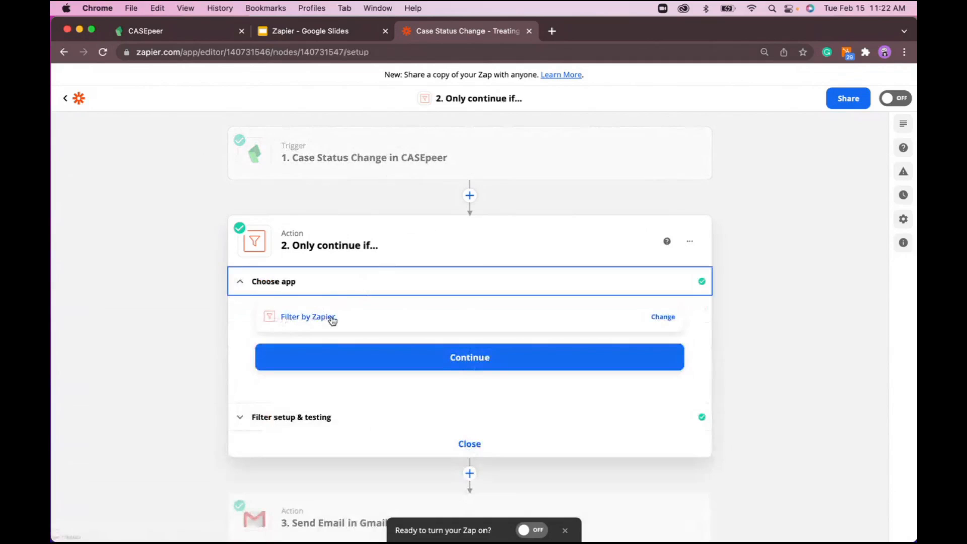
left_click(350, 420)
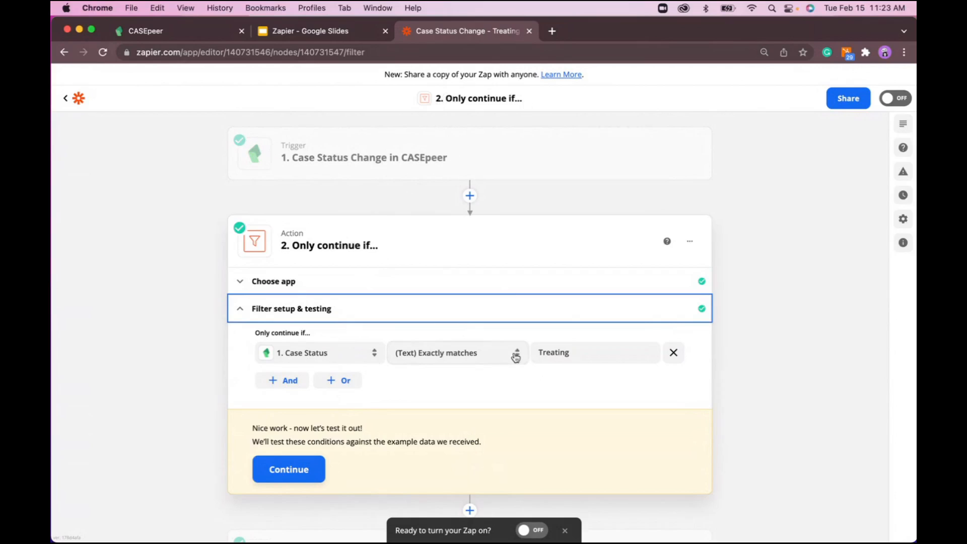
- Test the case status filter against the sample data and highlight the result
scroll(504, 390, "down", 1)
scroll(504, 390, "down", 3)
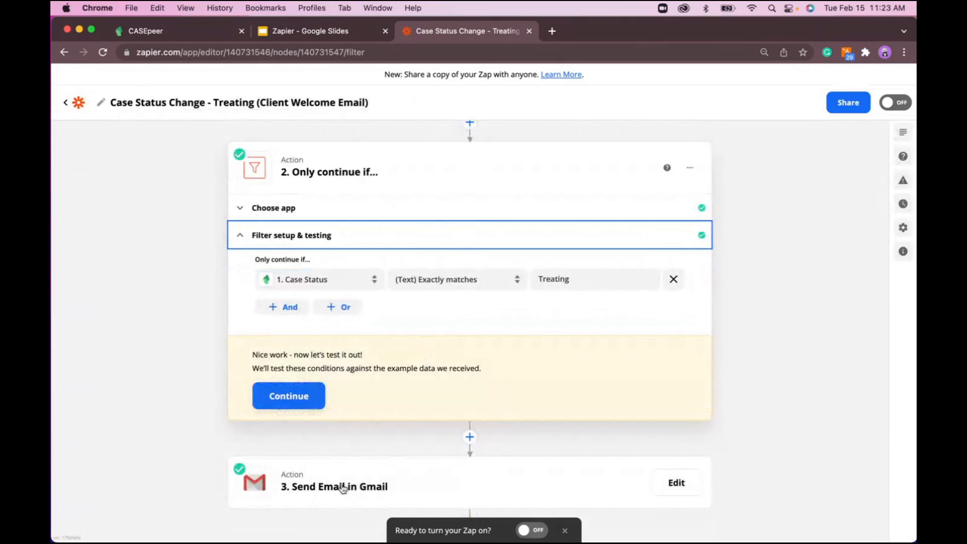
left_click(291, 397)
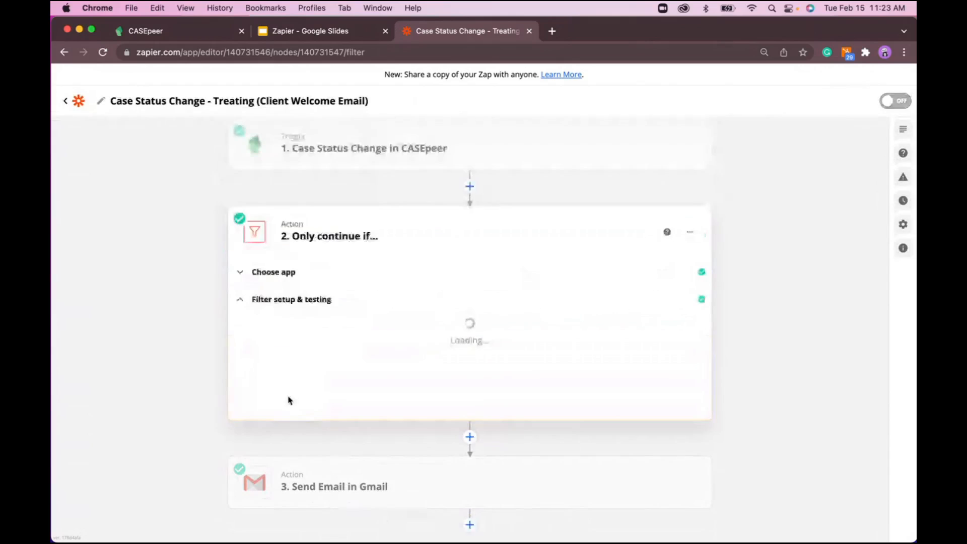
left_click_drag(286, 270, 443, 274)
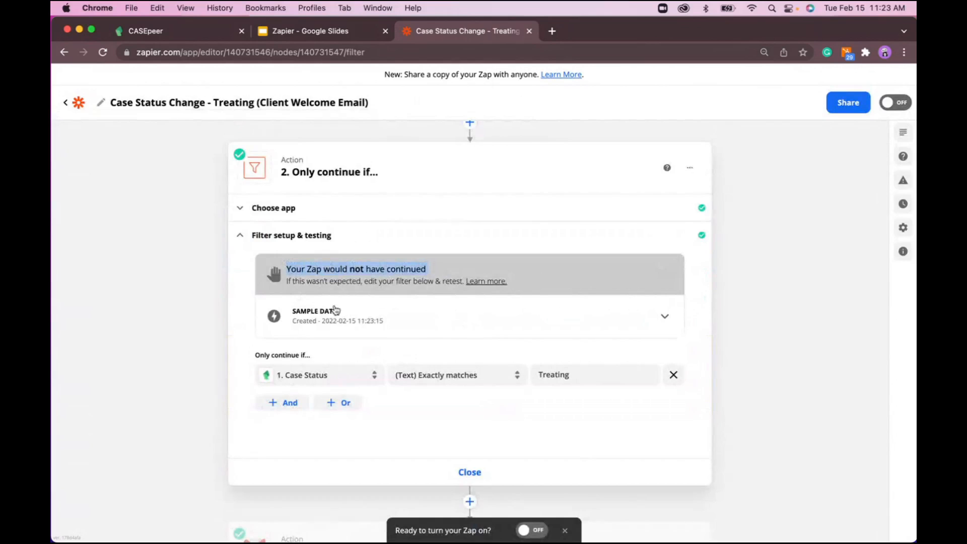
- Reopen the Case Status Change trigger's test section to show its sample data
scroll(370, 317, "up", 3)
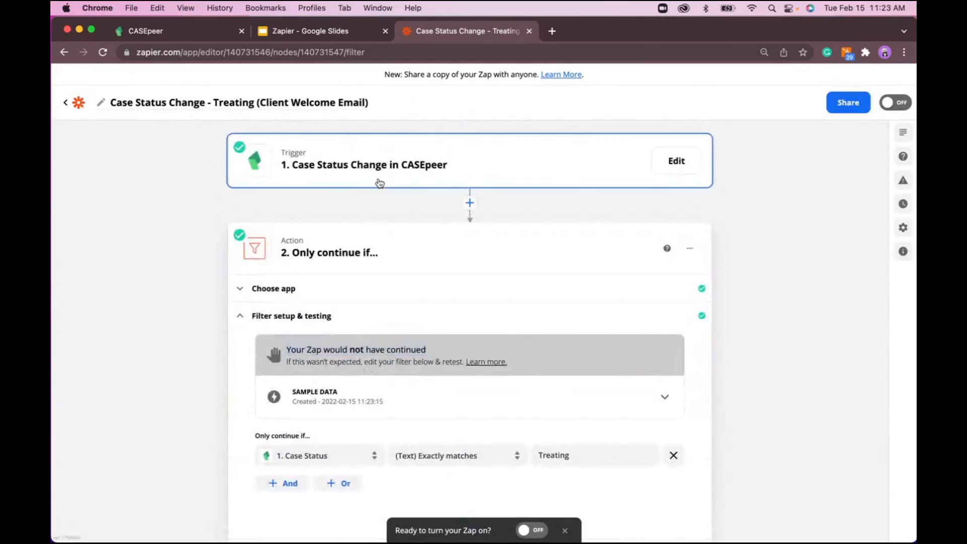
left_click(379, 182)
left_click(323, 262)
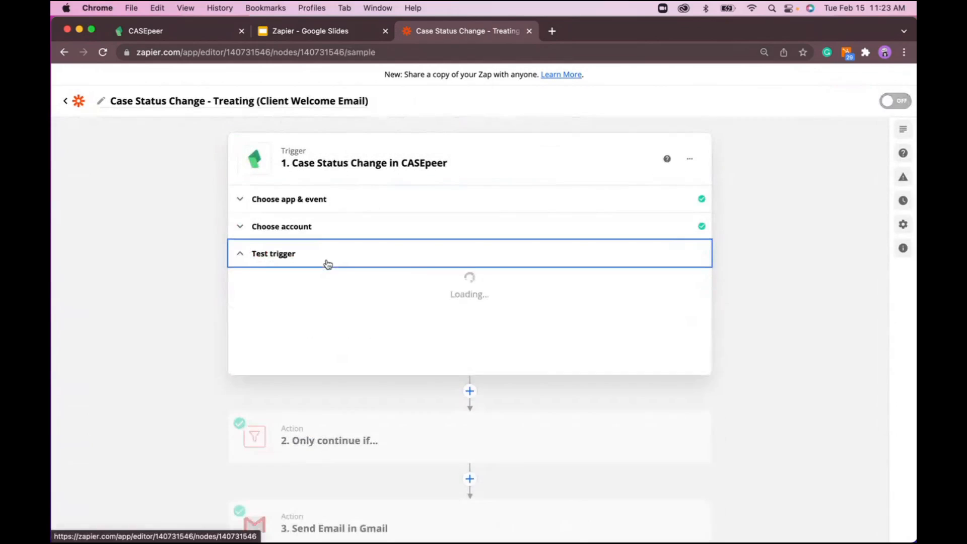
scroll(383, 362, "down", 5)
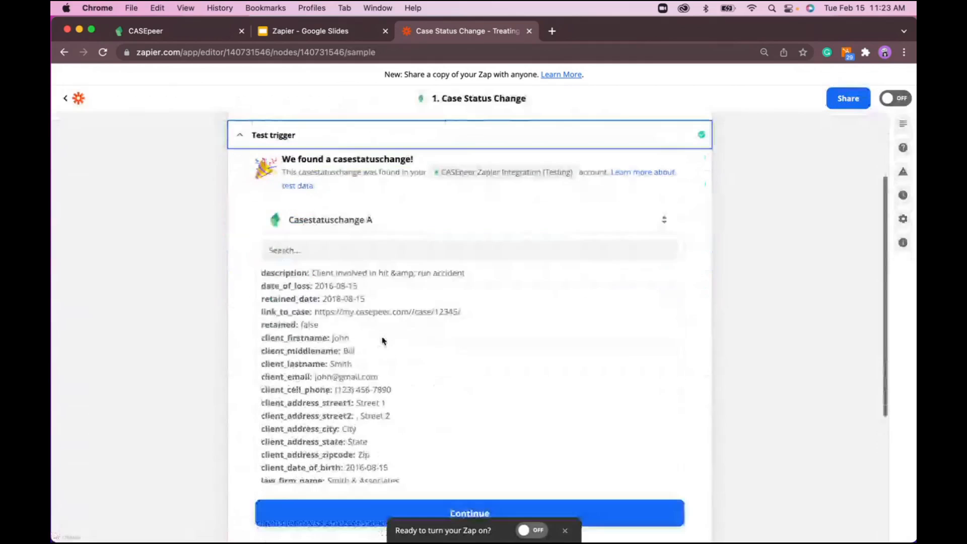
- Search the sample data for "case_" and highlight the case_status value
left_click(380, 233)
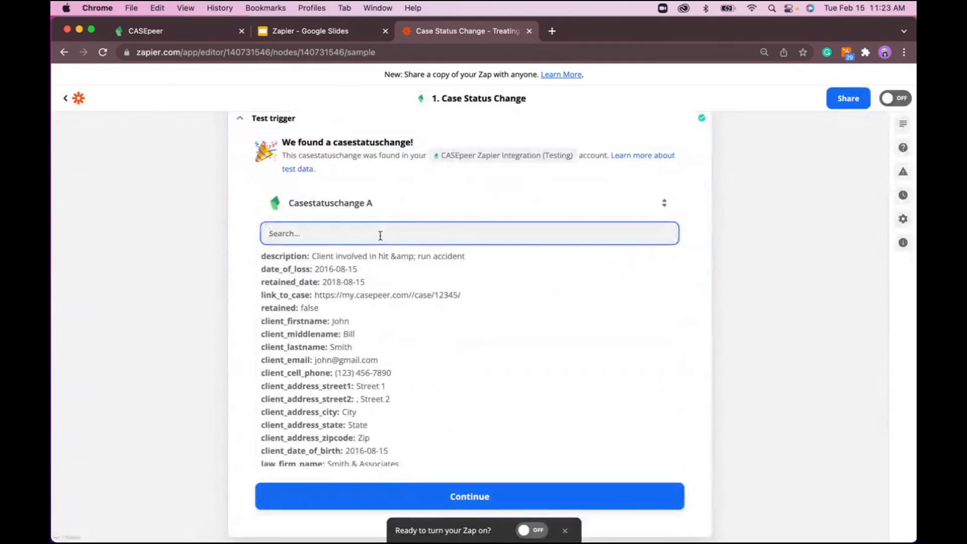
type("case st")
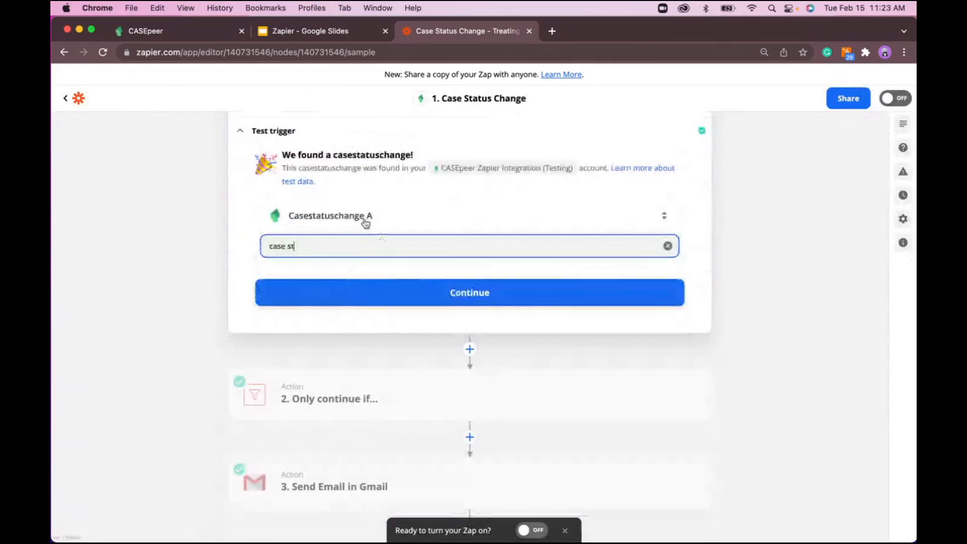
key("BackSpace")
key("BackSpace")
key("BackSpace")
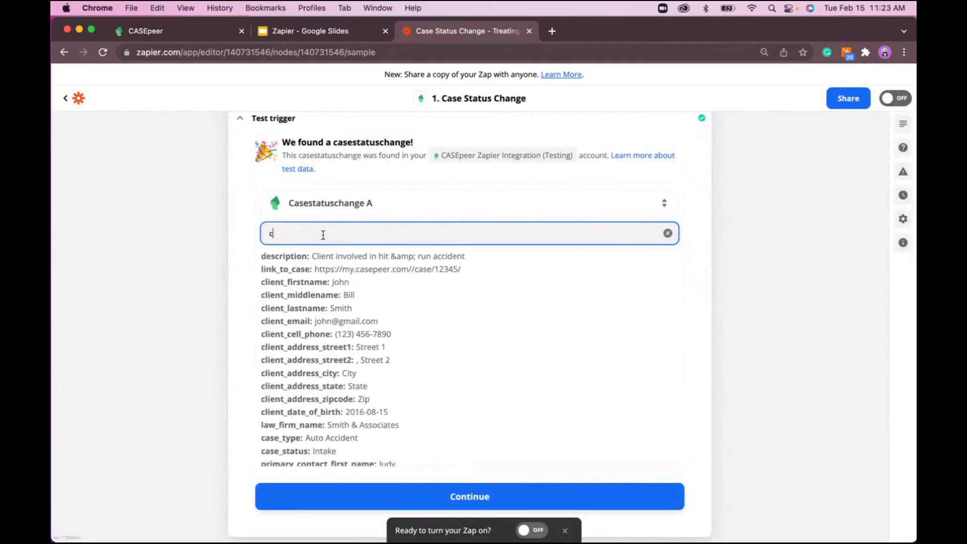
type("ase_")
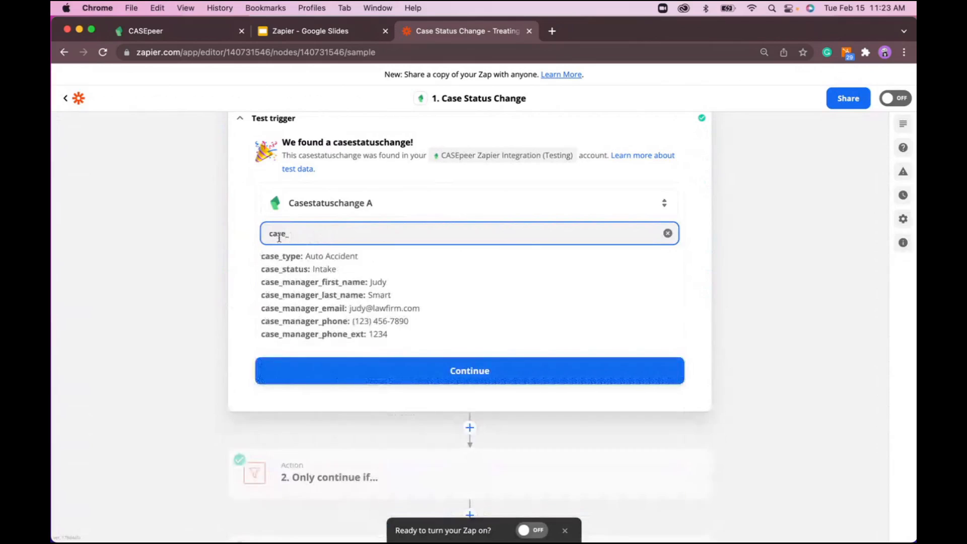
left_click_drag(313, 269, 340, 271)
scroll(357, 352, "down", 2)
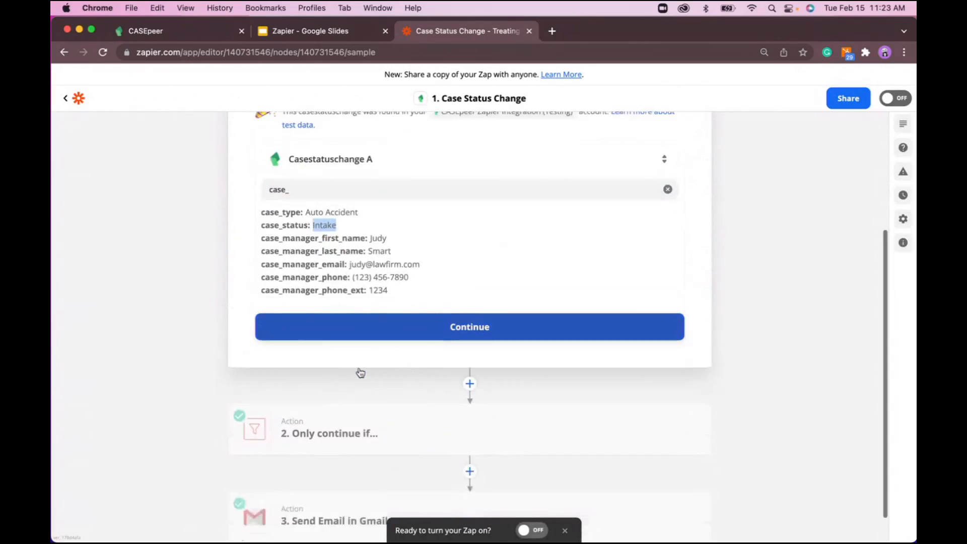
scroll(360, 373, "down", 1)
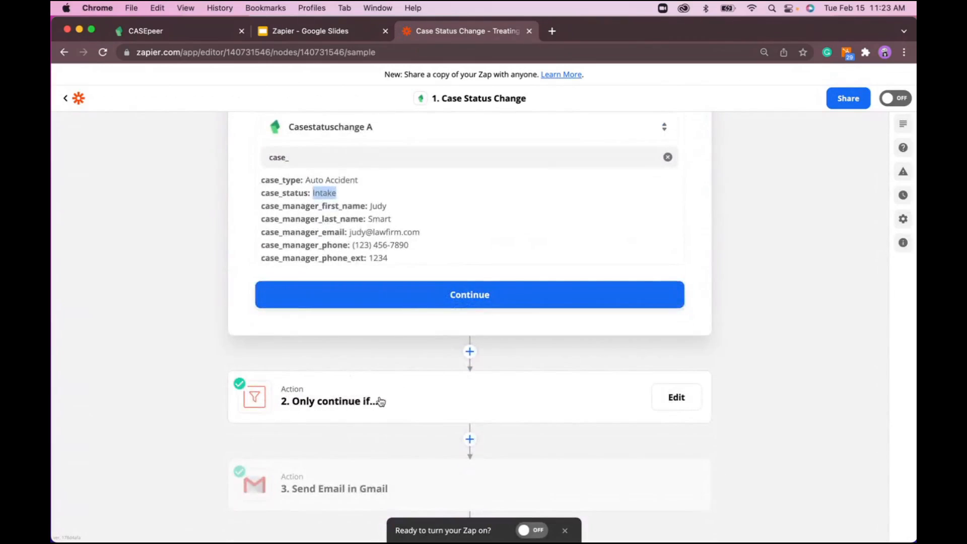
- Reopen the filter's setup and testing, run its test again with the Treating condition, and review the result
left_click(380, 401)
left_click(371, 309)
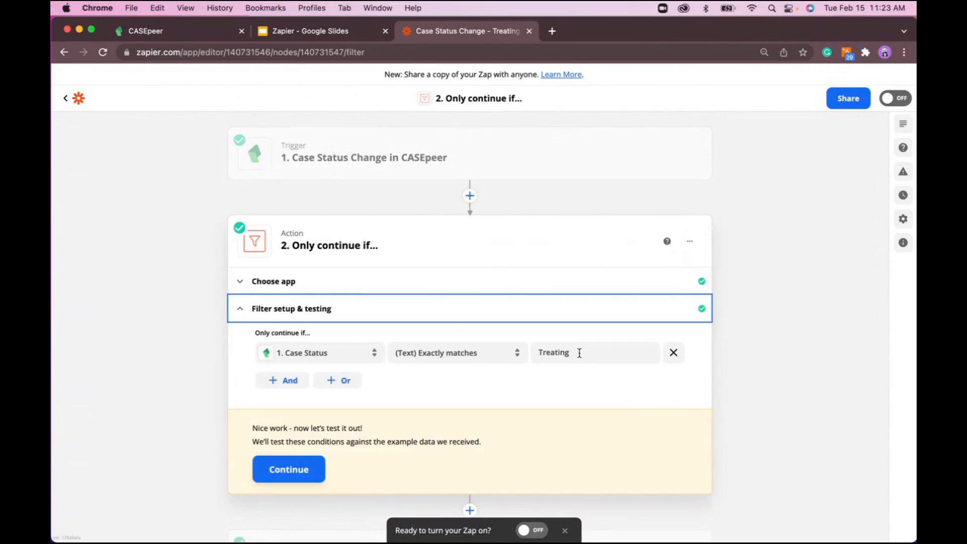
left_click(284, 468)
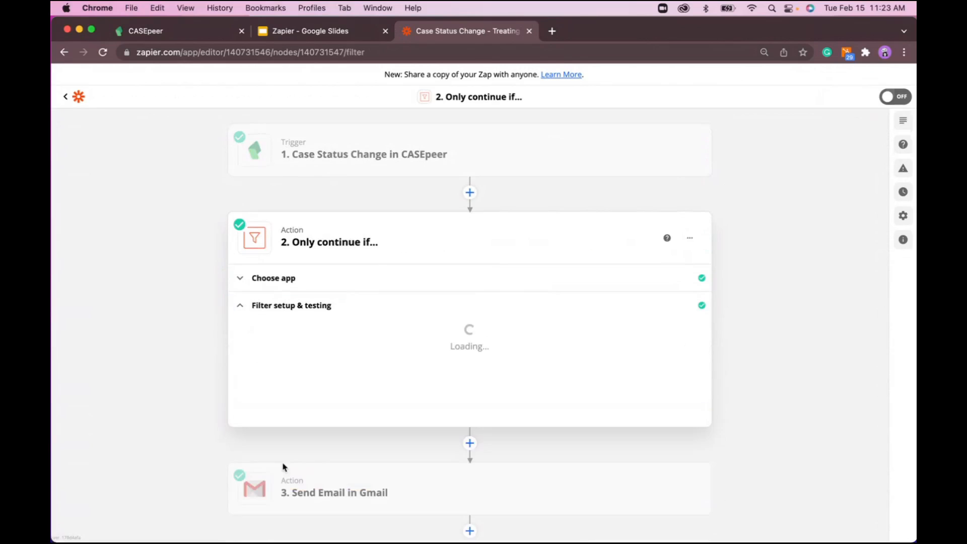
left_click_drag(285, 343, 456, 345)
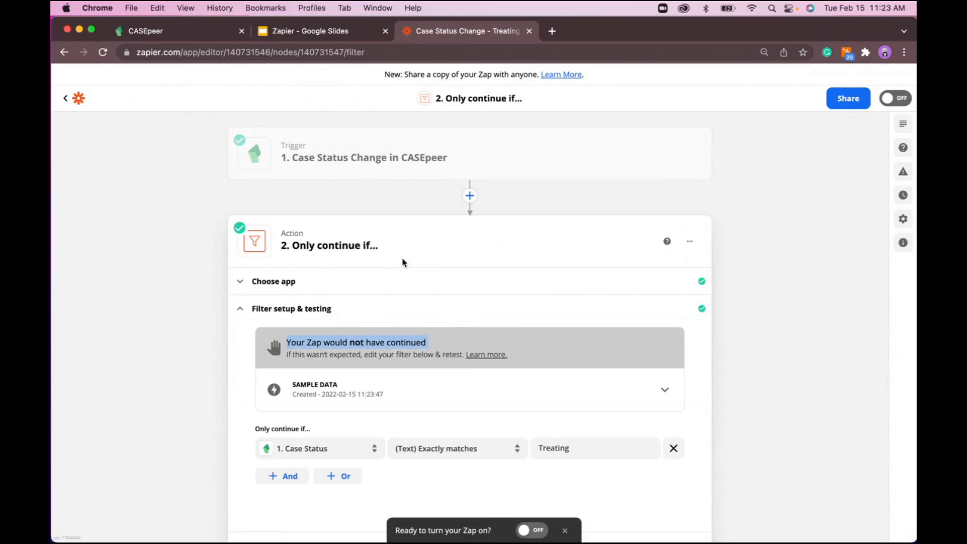
left_click(771, 349)
scroll(641, 388, "down", 2)
scroll(639, 377, "down", 4)
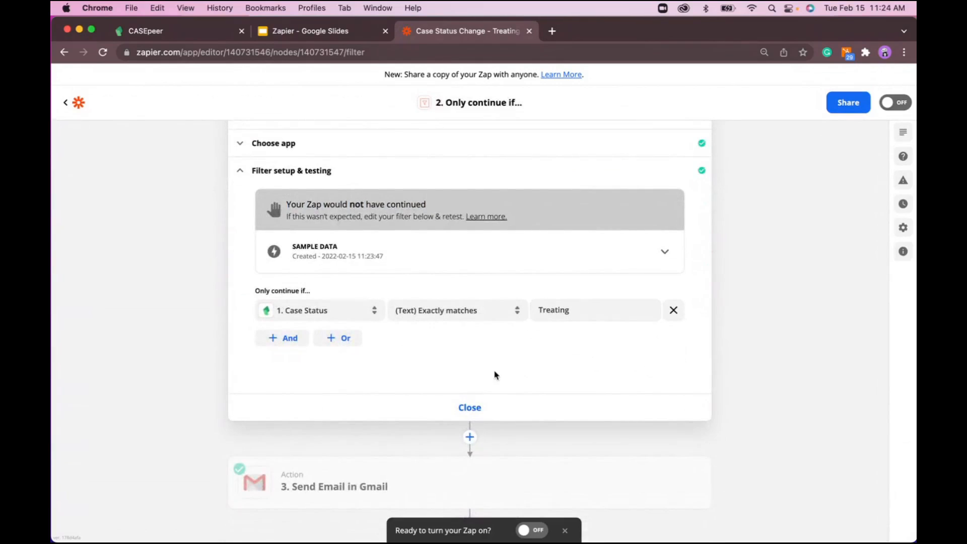
- Close the filter step, open the Send Email in Gmail action, and review its app and event settings
left_click(470, 408)
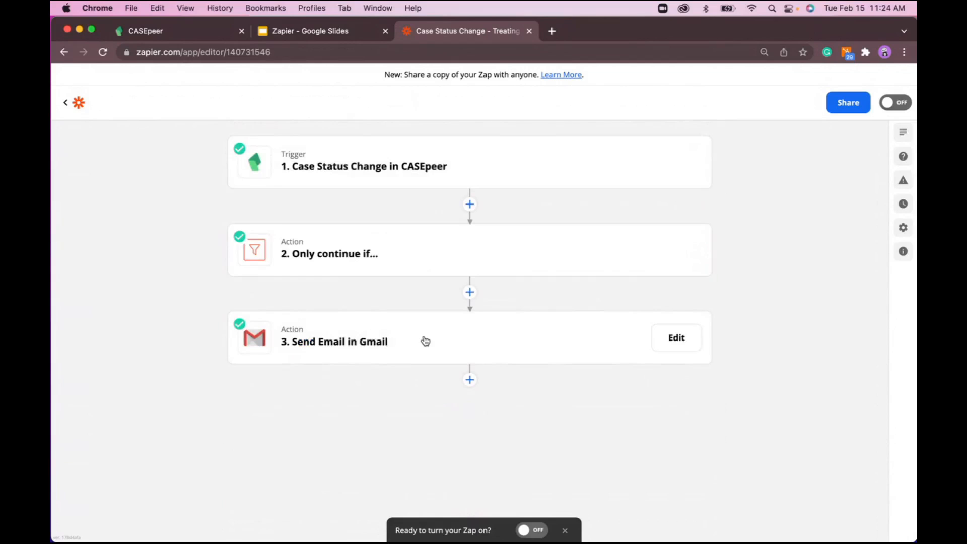
left_click(436, 352)
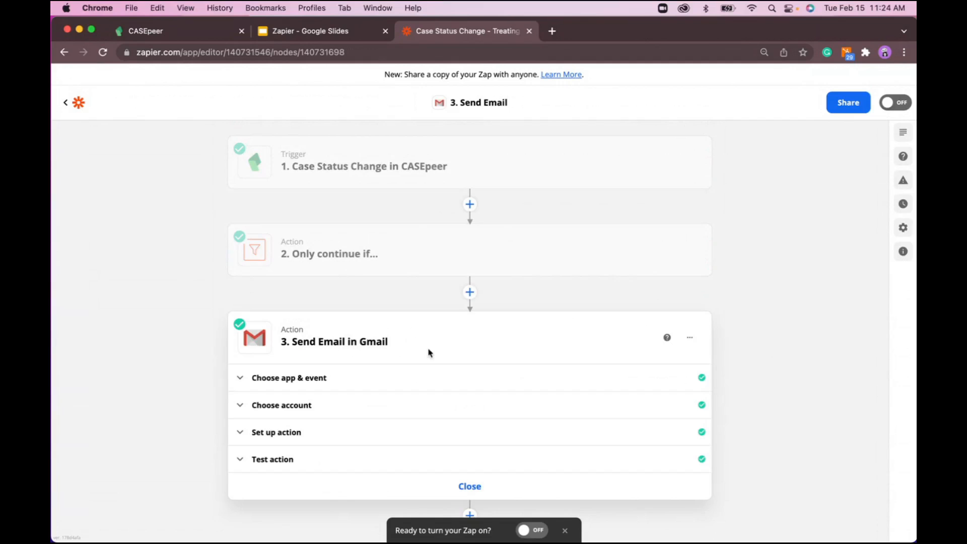
left_click(347, 384)
scroll(348, 383, "down", 3)
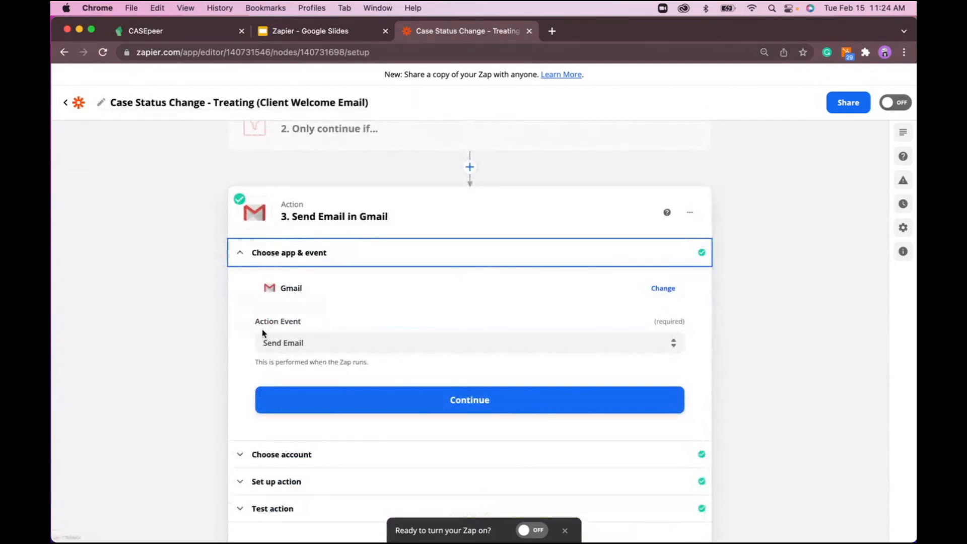
scroll(382, 359, "down", 1)
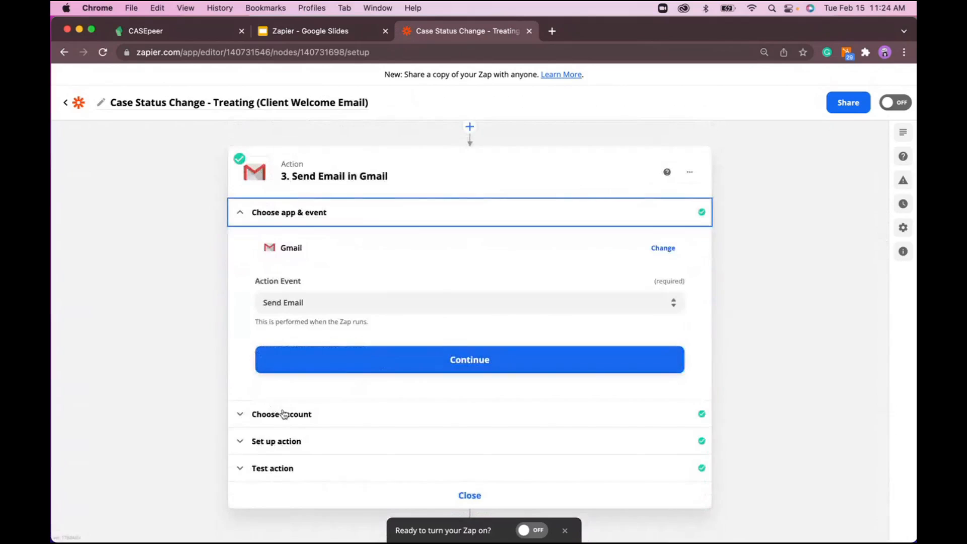
- Open the Gmail action's setup and inspect the Case Status Change data available for the To field
left_click(313, 440)
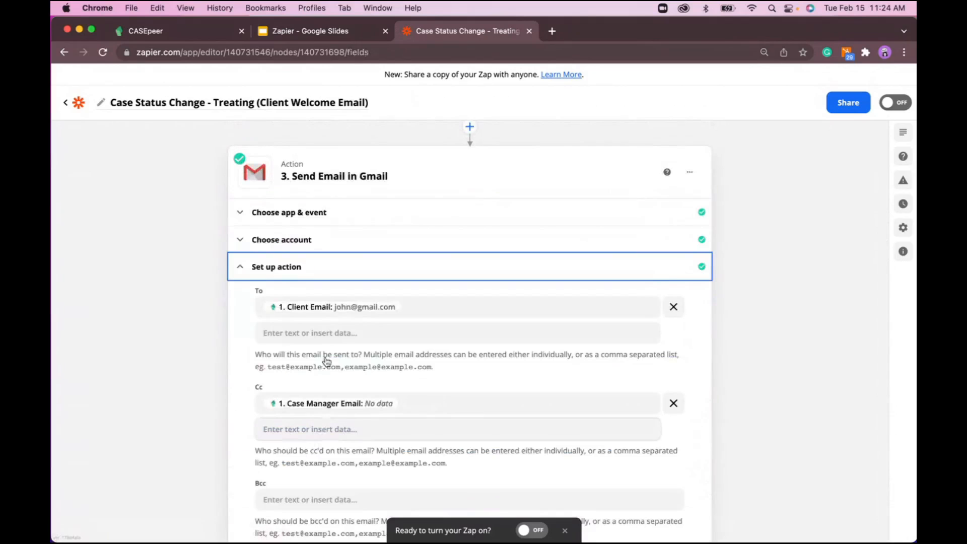
left_click(417, 307)
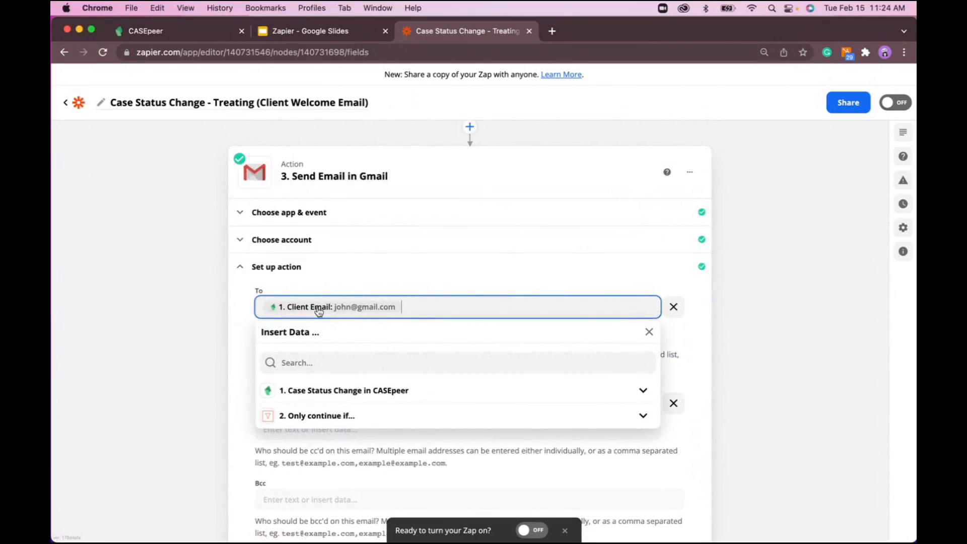
left_click(378, 395)
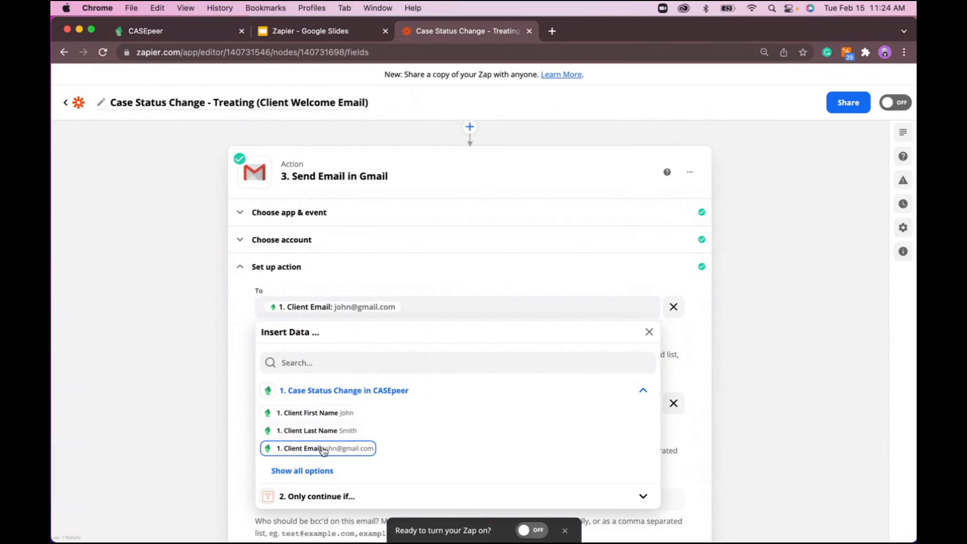
left_click(247, 344)
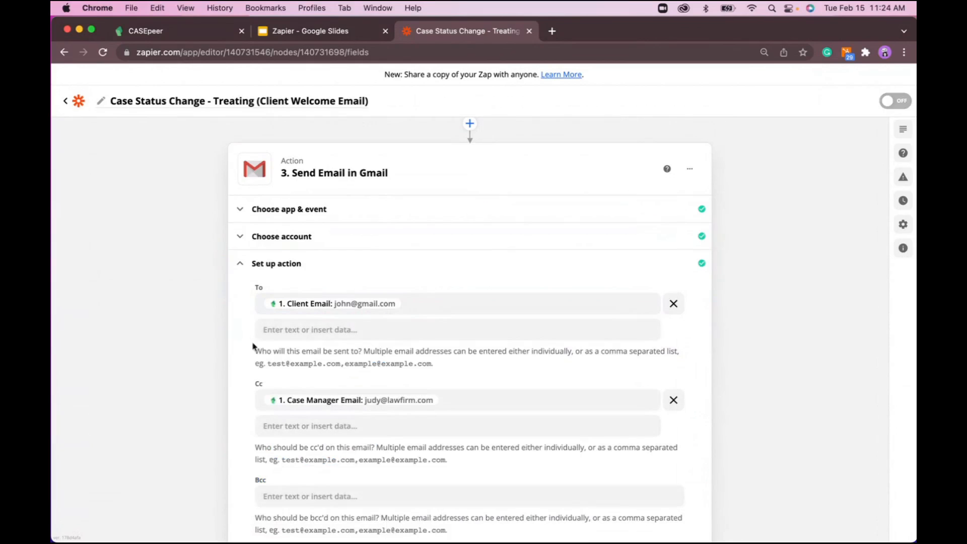
- Review the email's Cc, Bcc, From and Reply To settings and highlight the Reply To field
scroll(273, 386, "down", 3)
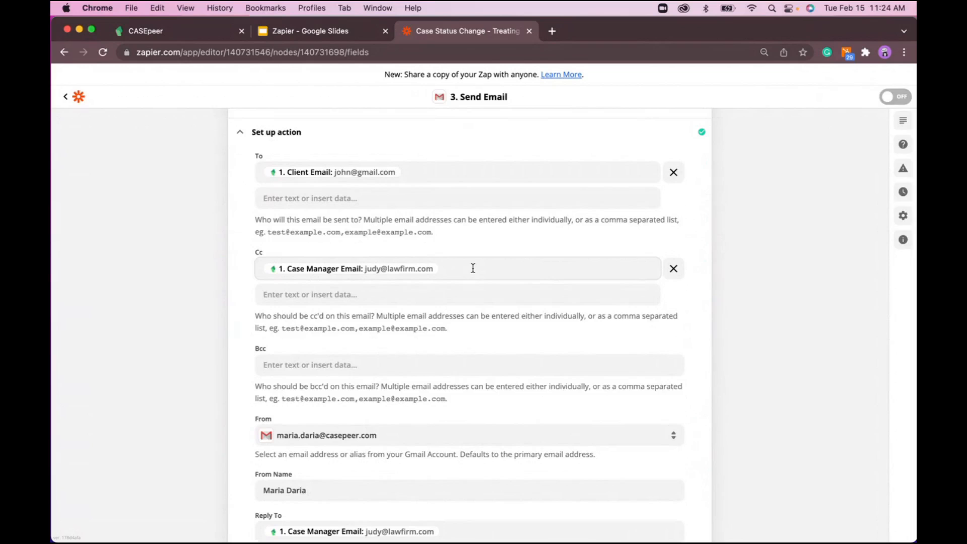
scroll(428, 328, "down", 2)
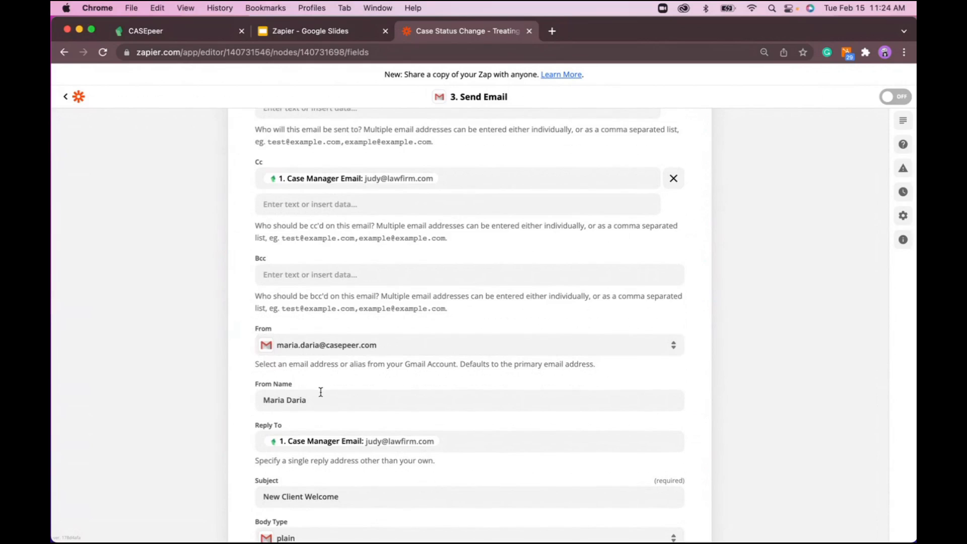
scroll(319, 391, "down", 3)
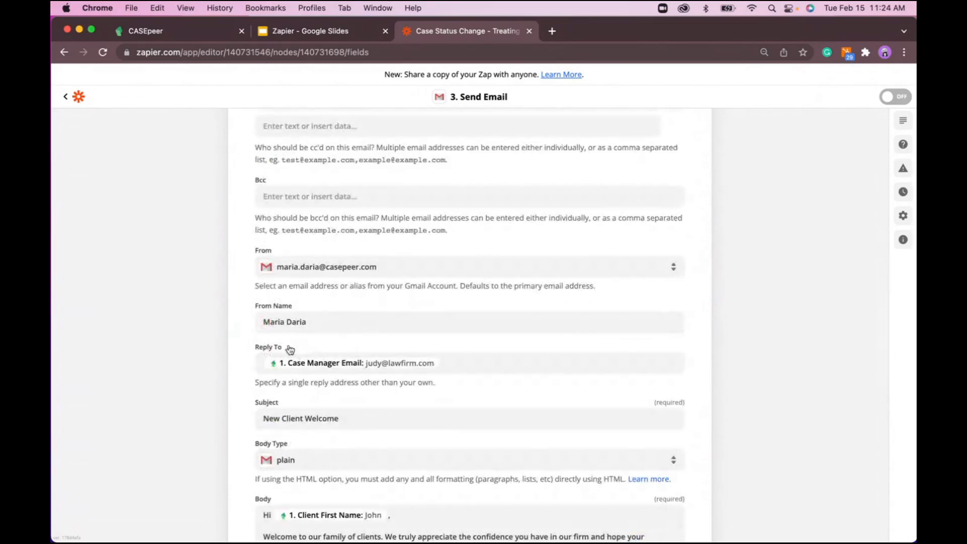
left_click_drag(288, 350, 250, 350)
left_click(440, 363)
left_click(365, 340)
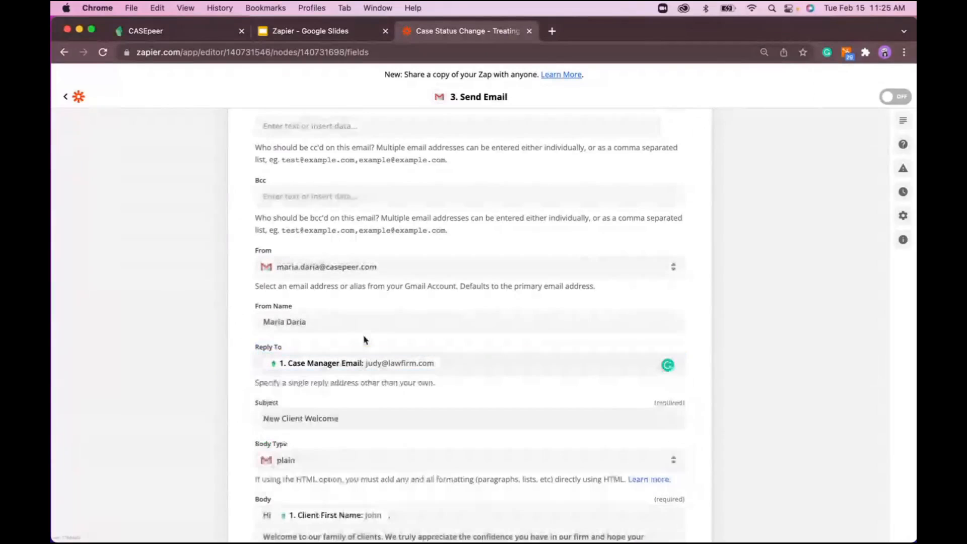
- Review the email's subject and body, and browse all Case Status Change data fields that can be inserted into the body
scroll(366, 340, "down", 3)
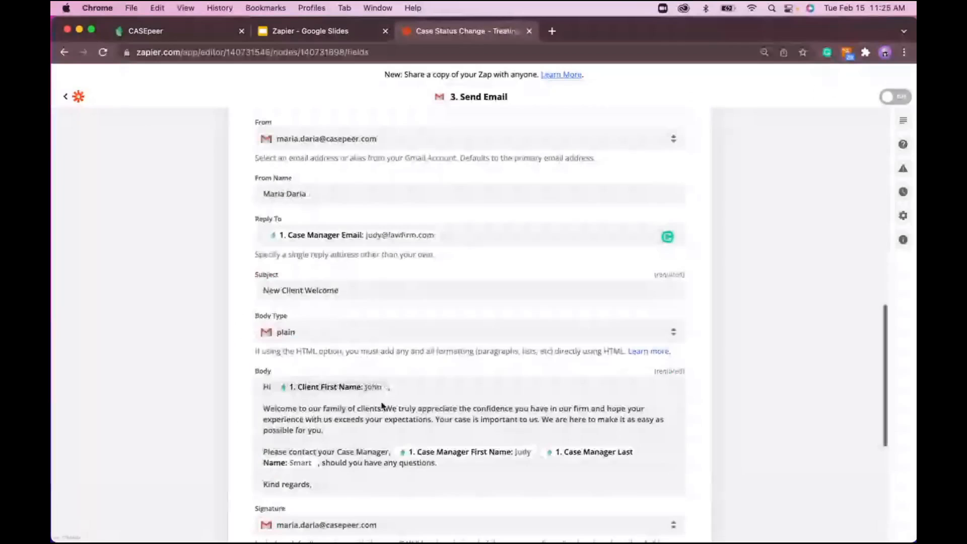
scroll(382, 406, "down", 2)
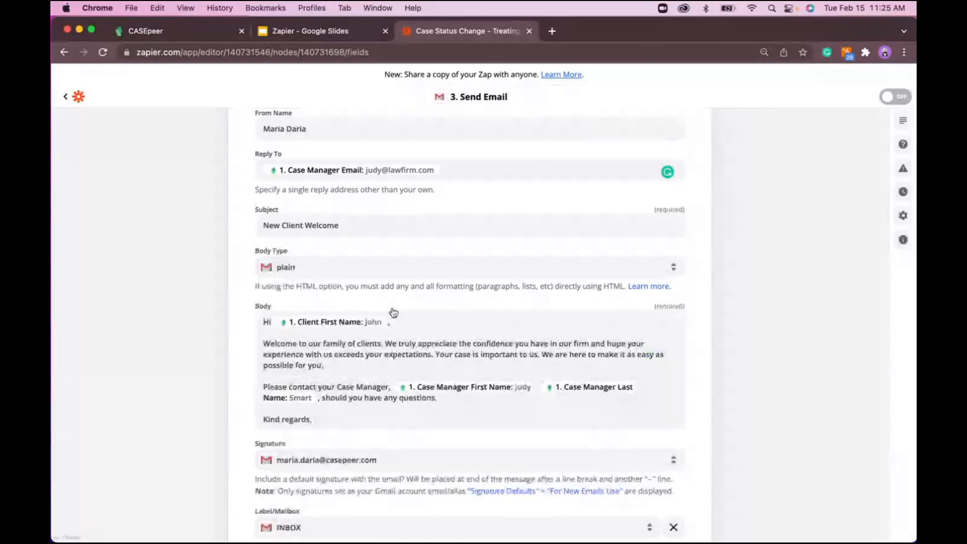
scroll(389, 313, "down", 1)
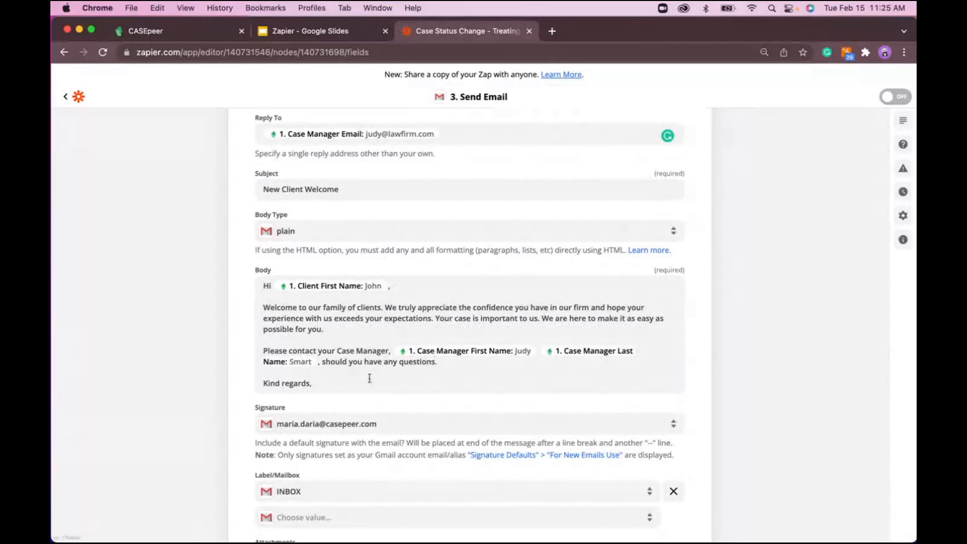
scroll(369, 378, "down", 1)
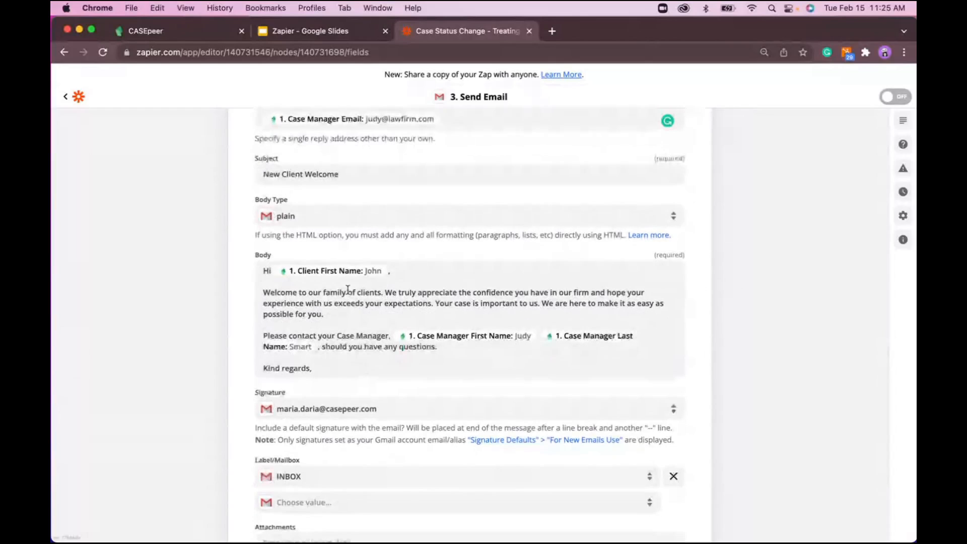
left_click(351, 373)
left_click(324, 452)
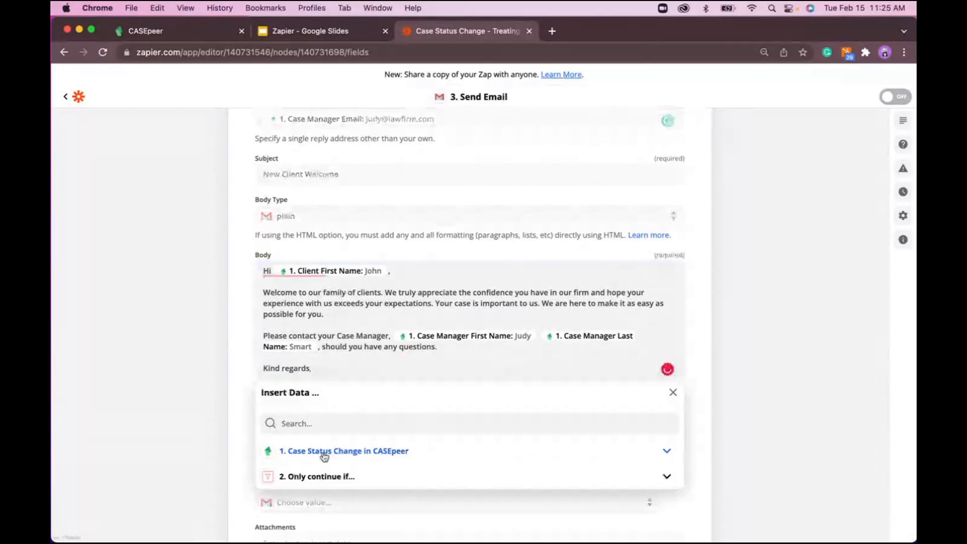
scroll(325, 456, "down", 2)
left_click(317, 418)
scroll(338, 428, "down", 3)
scroll(341, 428, "down", 2)
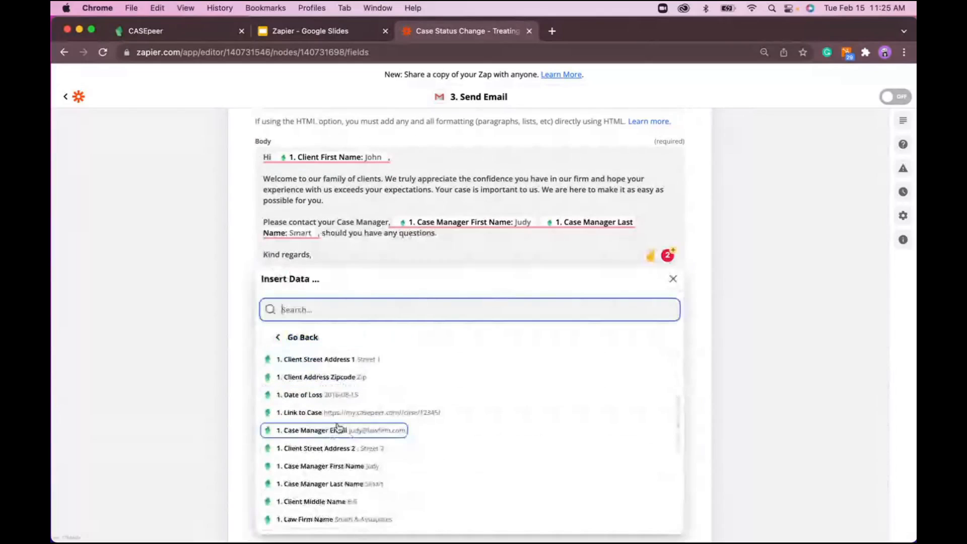
- Close the body's data list, review the signature, label and attachment settings, and continue to the action's test section
left_click(203, 302)
scroll(360, 288, "up", 2)
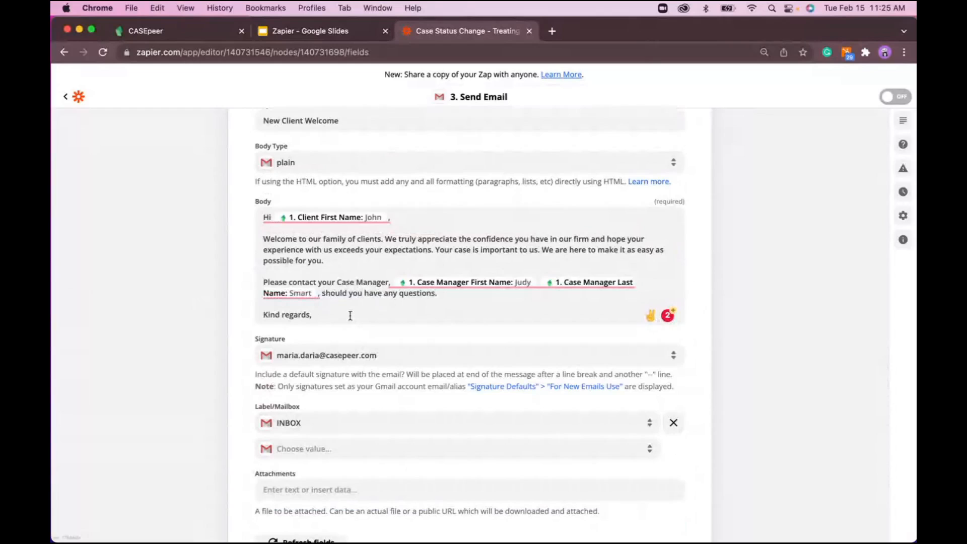
scroll(371, 405, "down", 5)
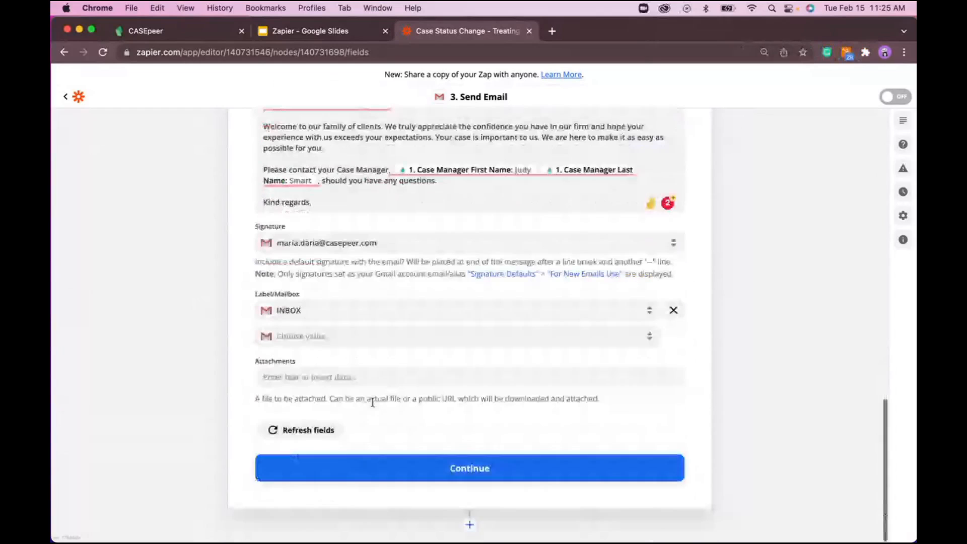
left_click(447, 472)
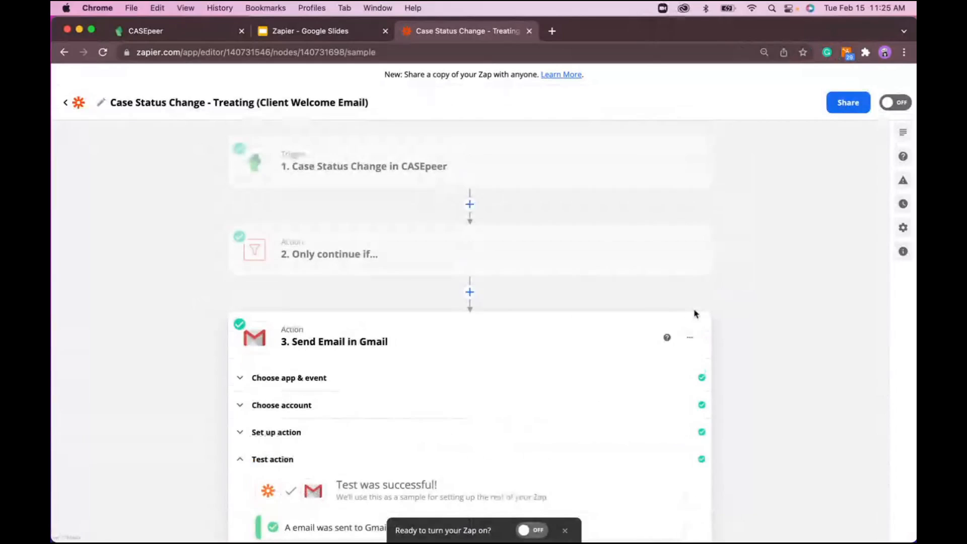
- Switch to CASEpeer, open the fourth recent case, and show its case status options, including Treating
left_click(207, 34)
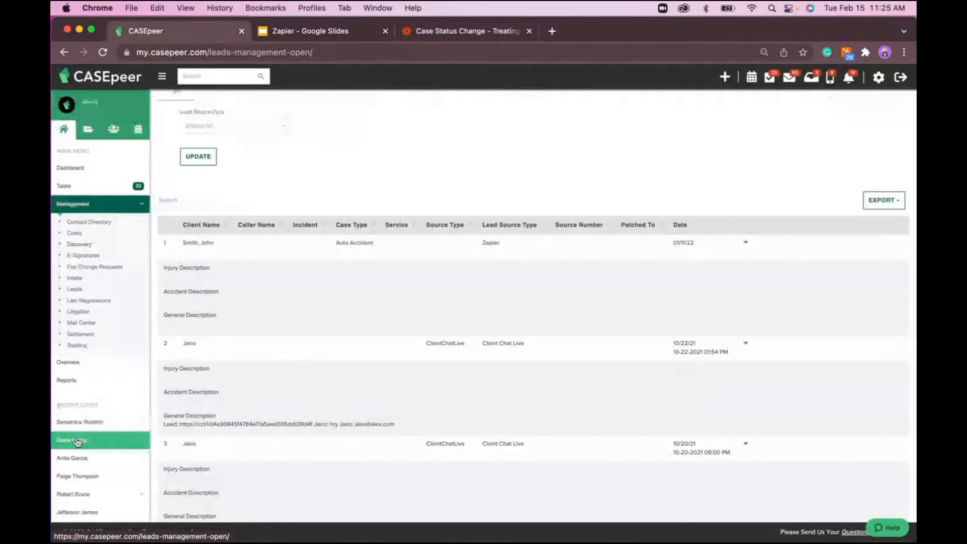
left_click(81, 478)
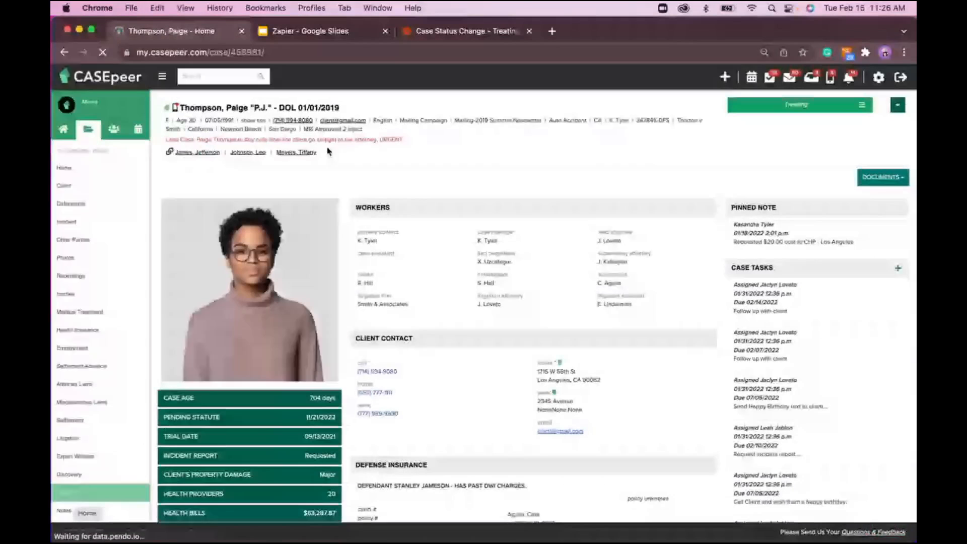
left_click(800, 106)
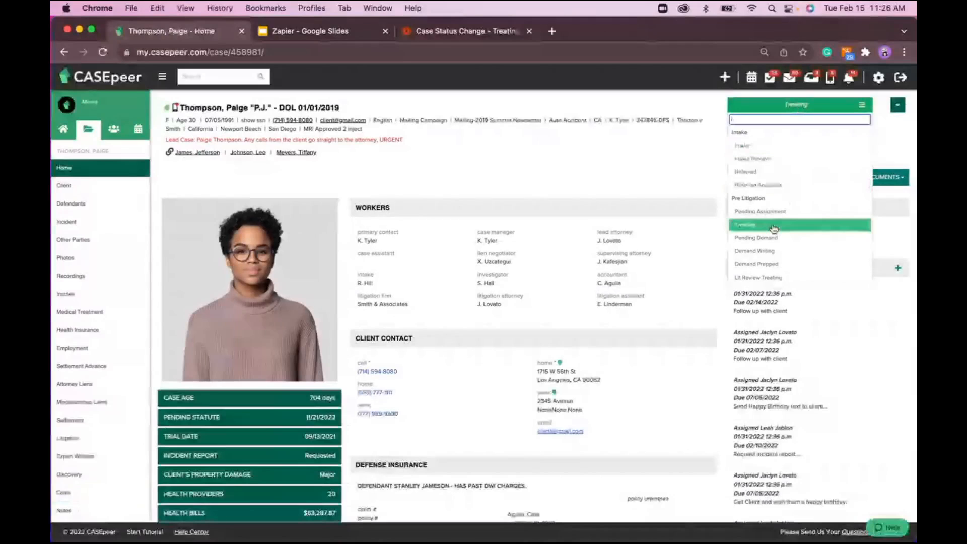
- Switch back to Zapier, reopen the Gmail action's setup, and review the welcome email's recipient, subject and body once more
left_click(460, 34)
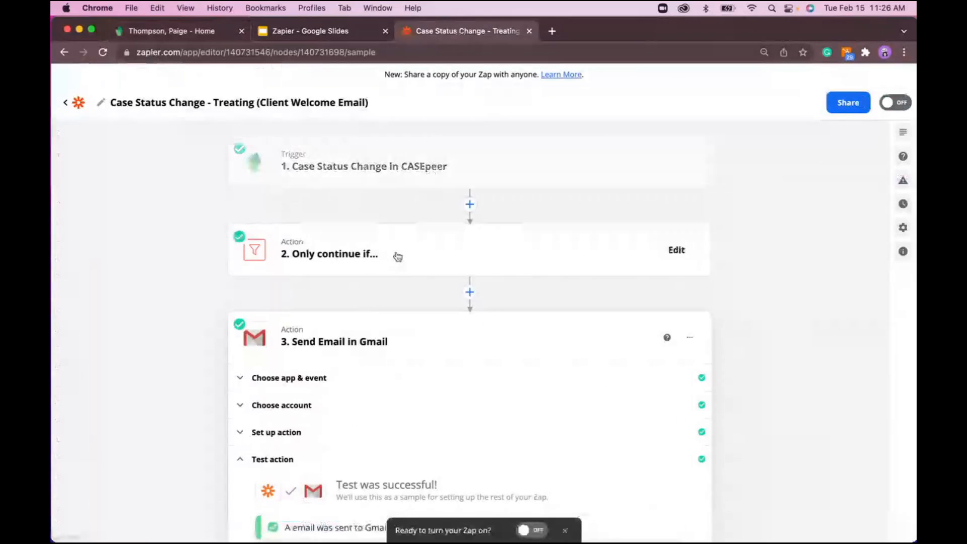
scroll(412, 418, "down", 1)
scroll(412, 418, "down", 5)
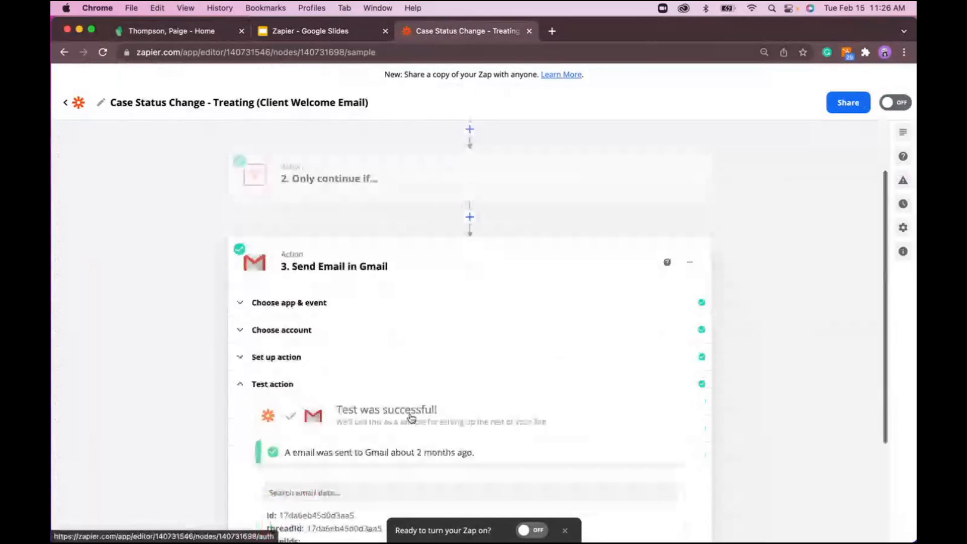
left_click(347, 211)
scroll(363, 373, "down", 5)
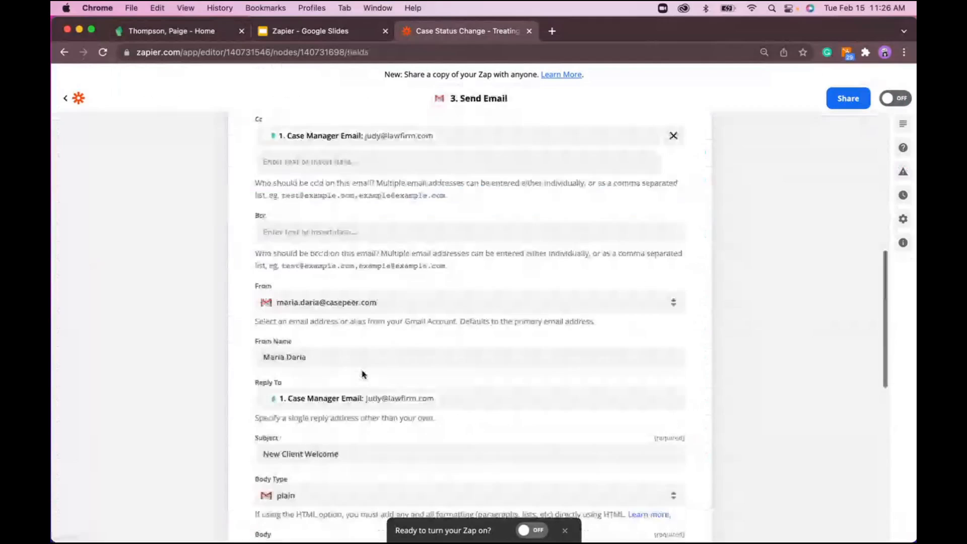
scroll(363, 403, "down", 4)
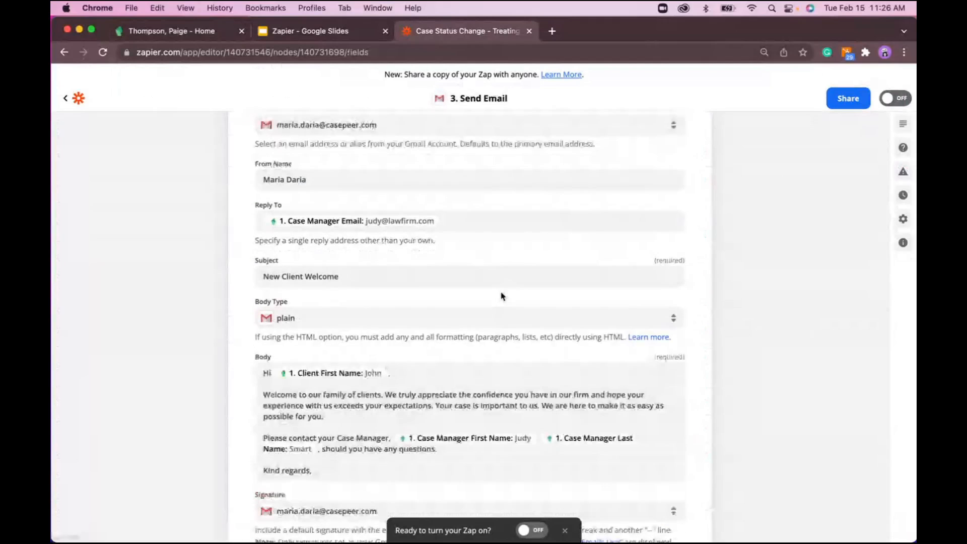
scroll(501, 296, "up", 7)
scroll(501, 295, "up", 7)
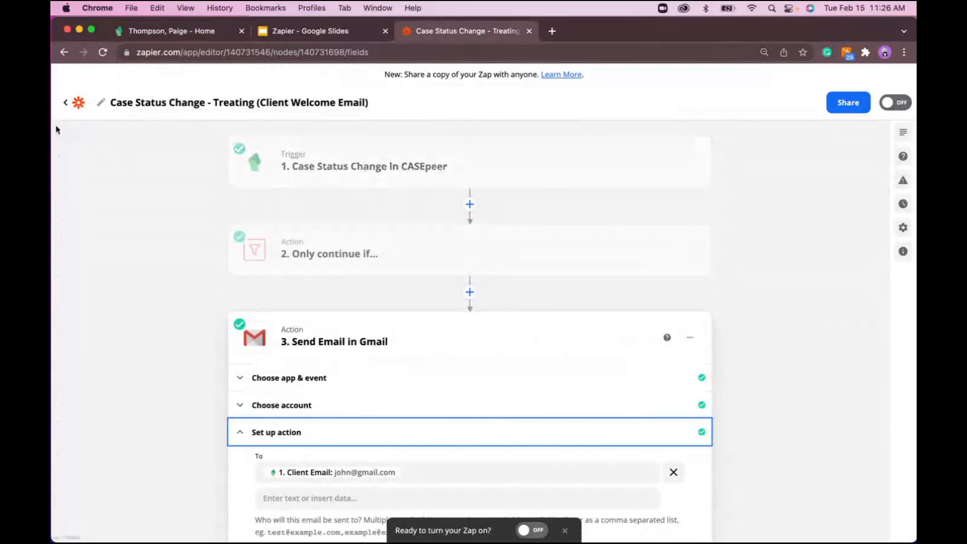
- Return to the Zapier dashboard and choose Google Forms and CASEpeer as the two apps to connect in a new workflow
left_click(78, 107)
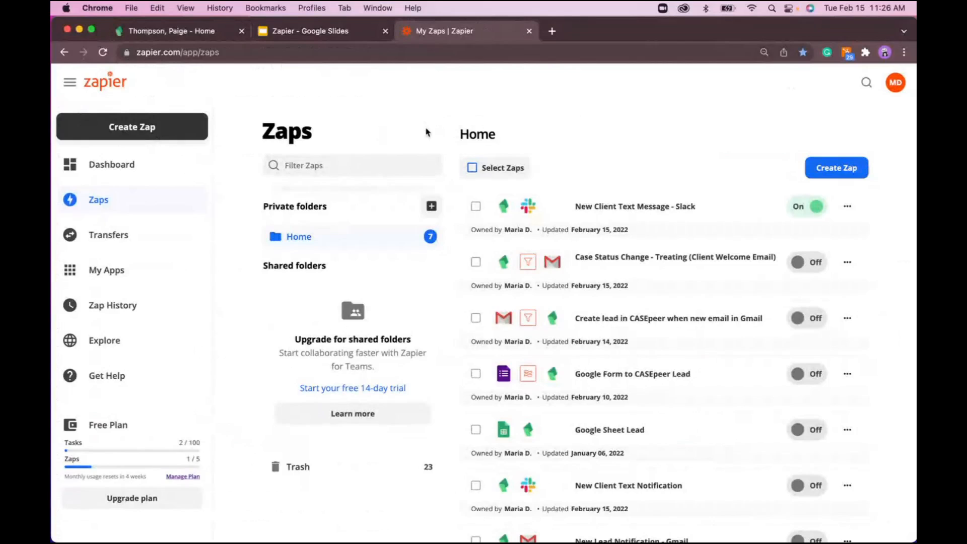
left_click(108, 171)
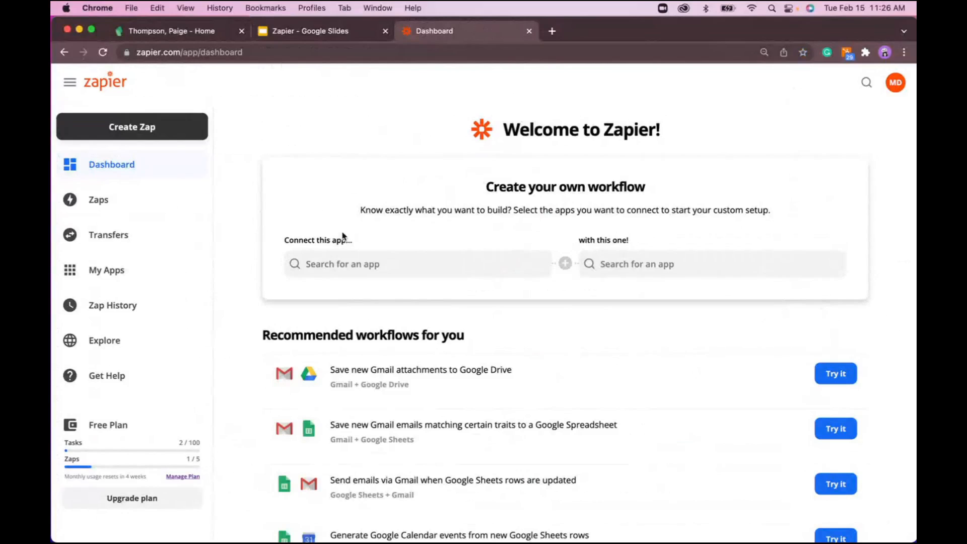
left_click(348, 263)
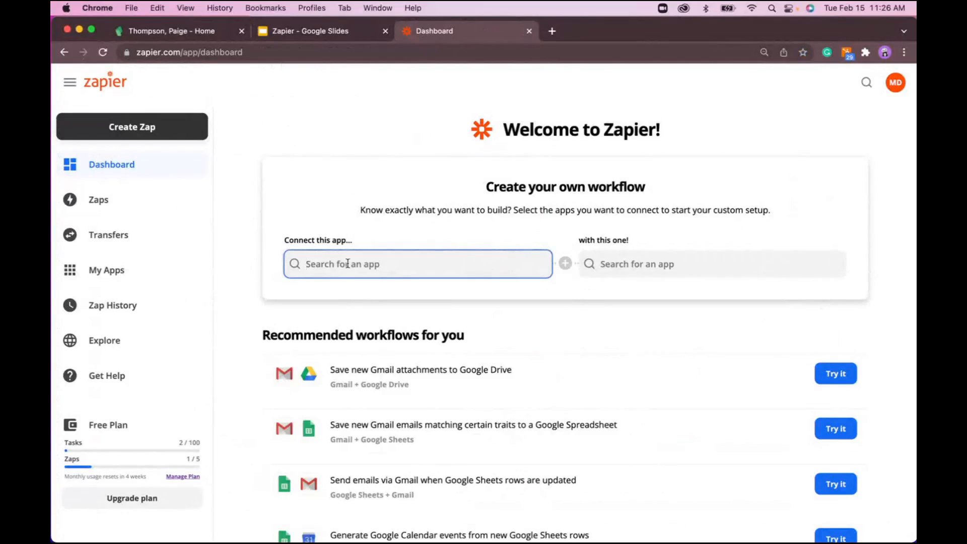
type("google")
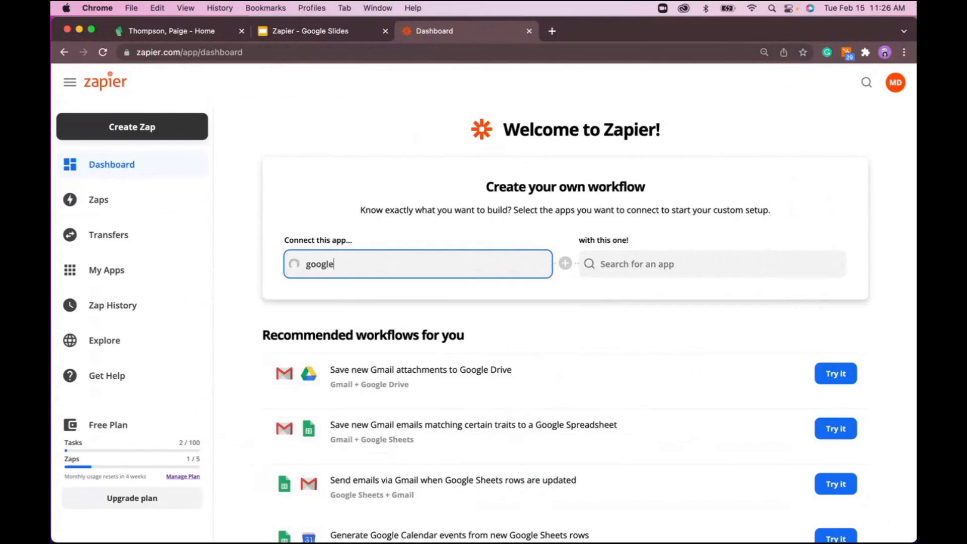
left_click(336, 362)
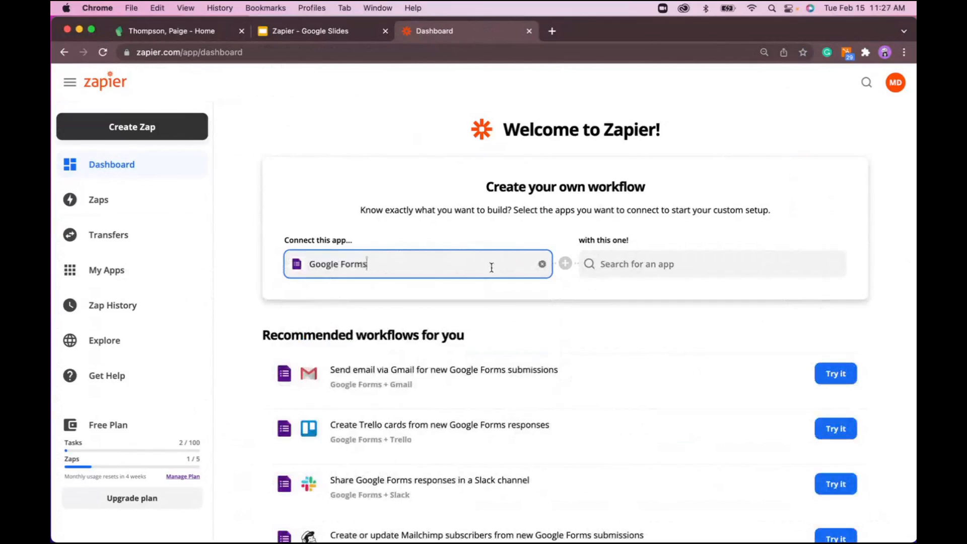
left_click(638, 264)
type("casepeer")
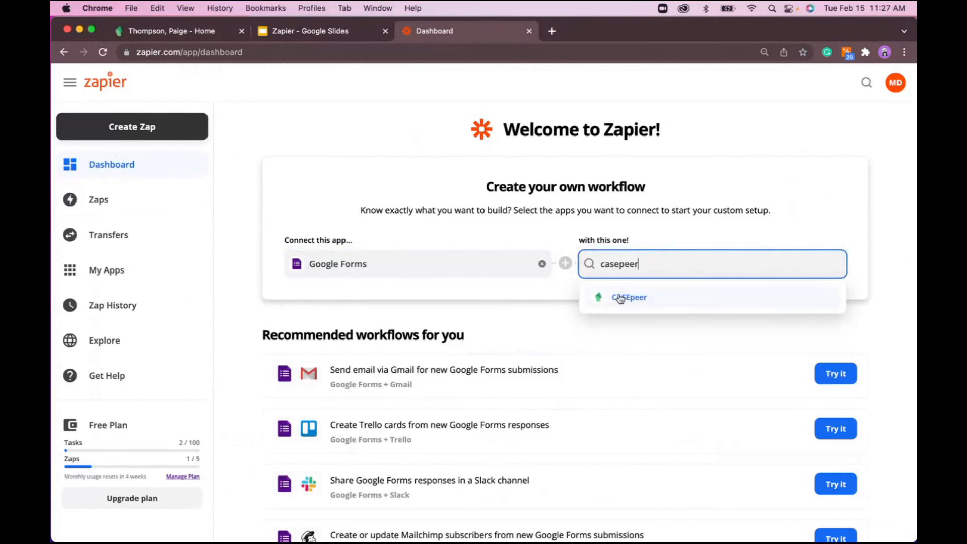
left_click(622, 295)
- Set the workflow's trigger to New Response in Spreadsheet and its action to Create Lead, and check the available CASEpeer actions
left_click(346, 334)
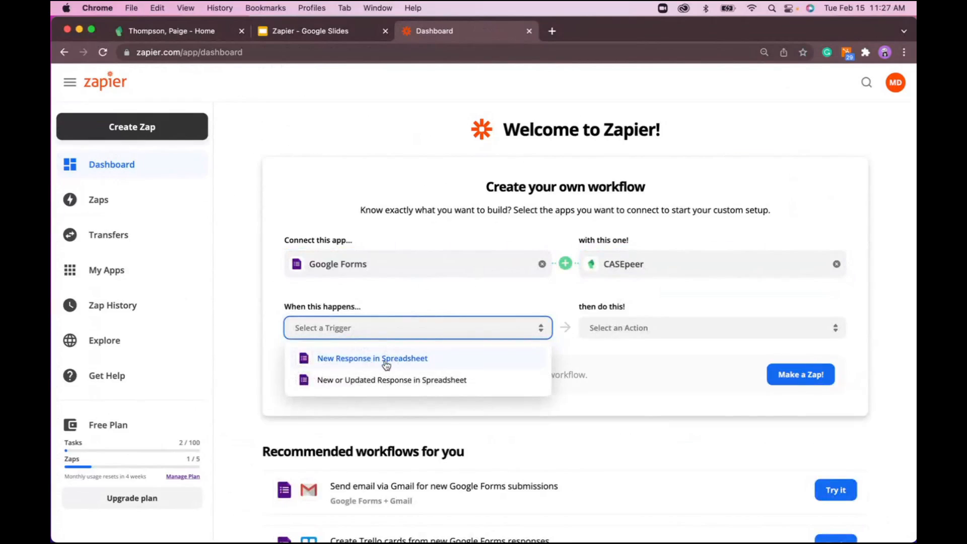
left_click(369, 361)
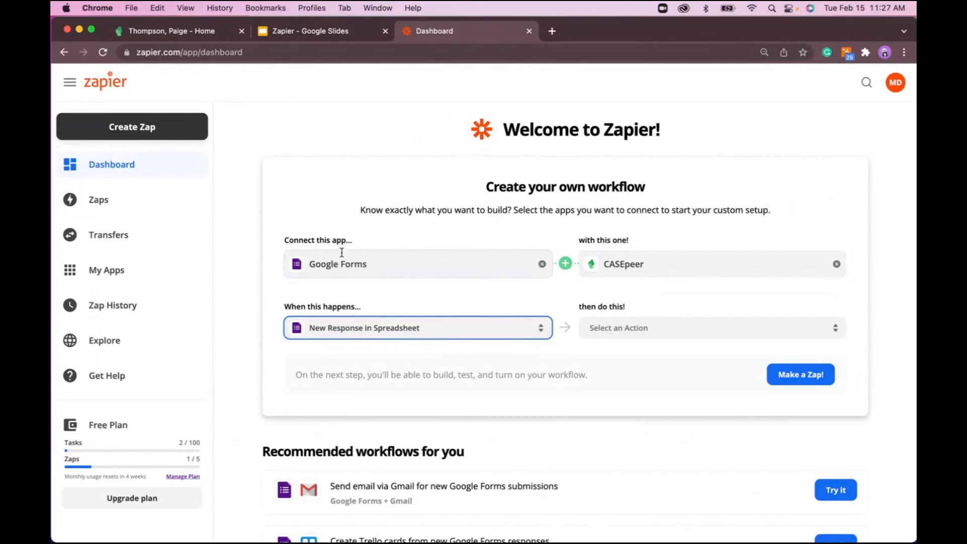
left_click(633, 328)
left_click(643, 360)
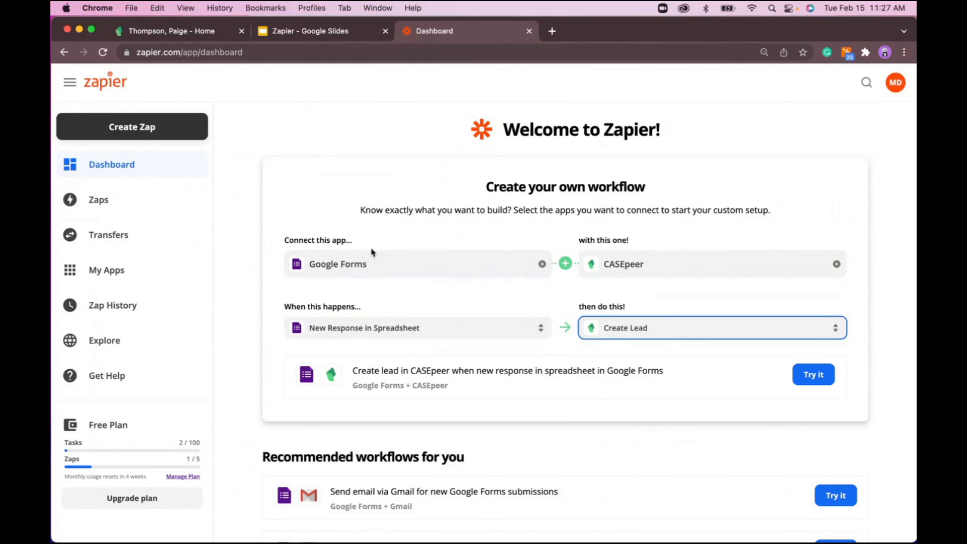
left_click(656, 330)
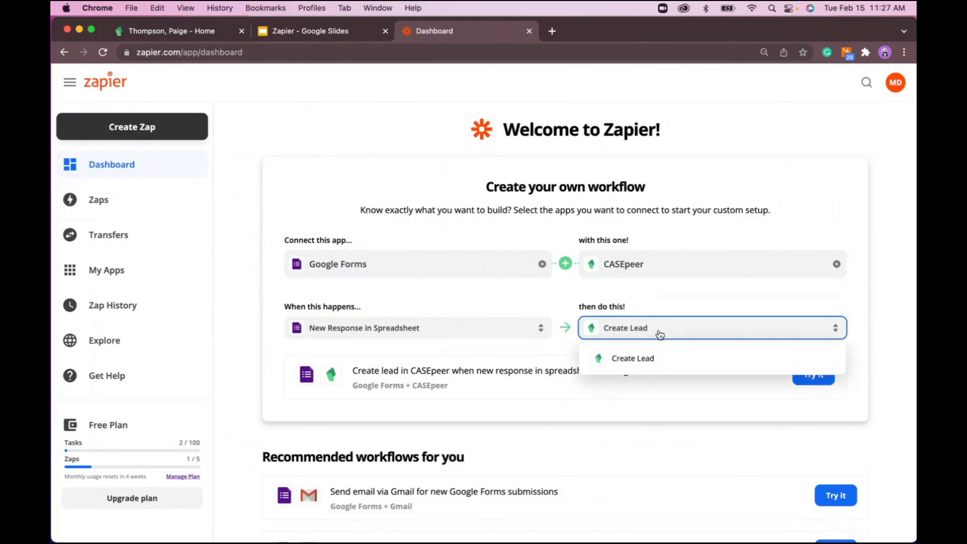
left_click(662, 303)
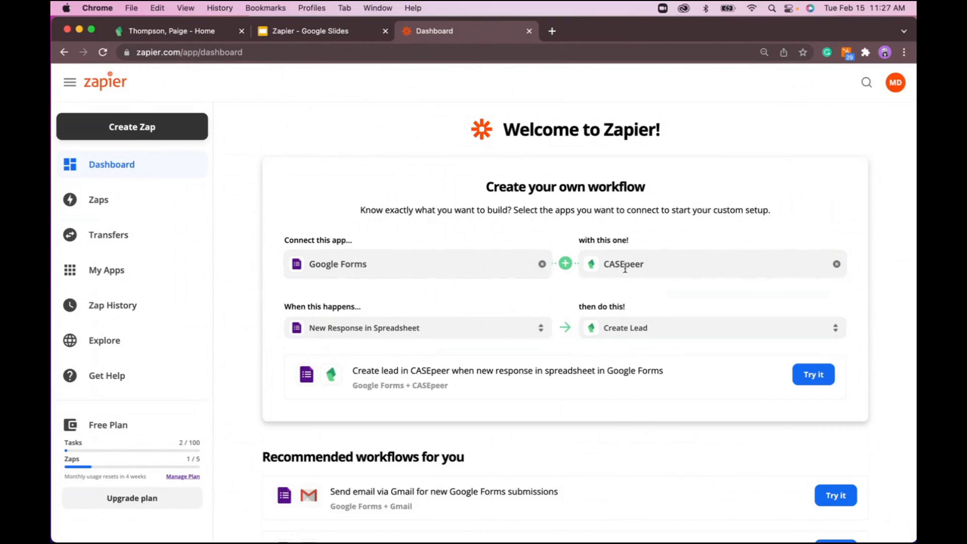
- Go to the Zaps list and open the Google Form to CASEpeer Lead Zap
left_click(90, 202)
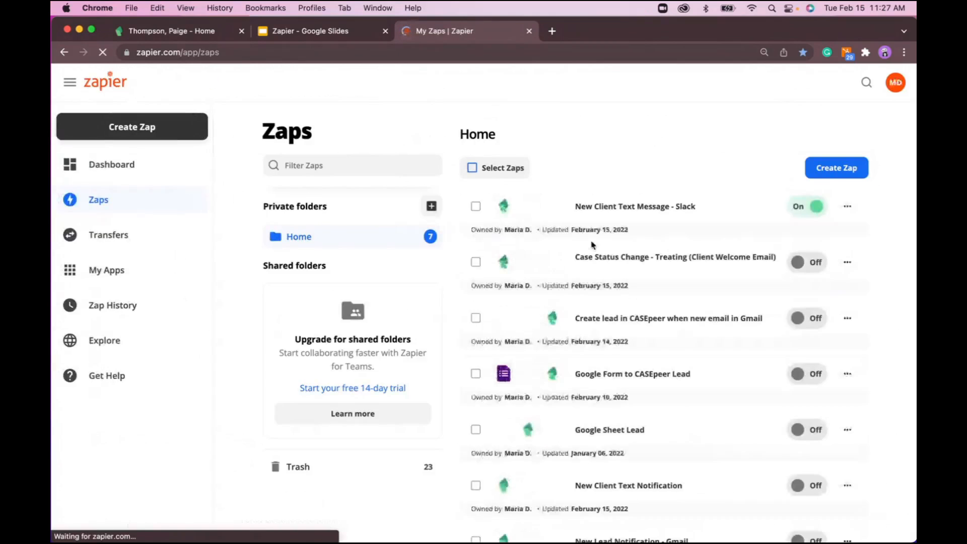
scroll(629, 300, "down", 3)
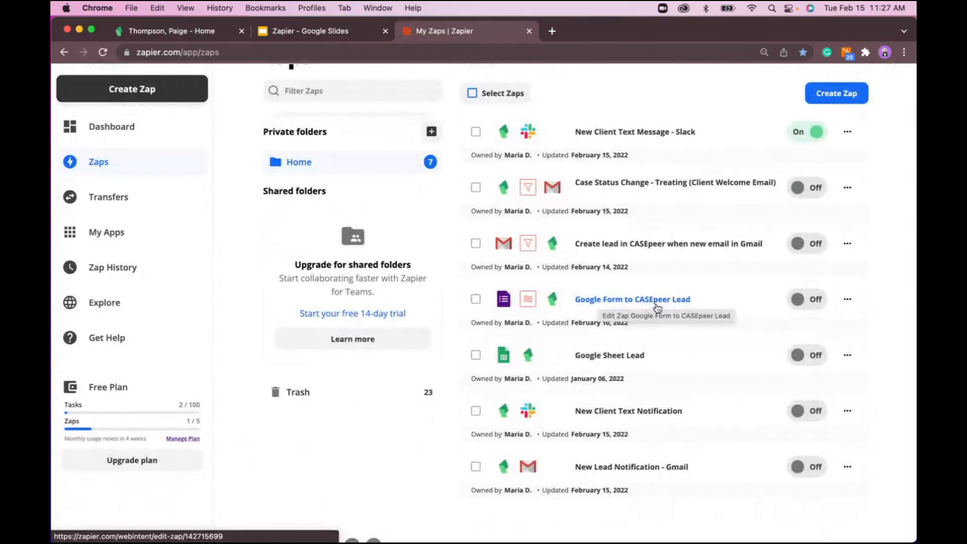
left_click(625, 301)
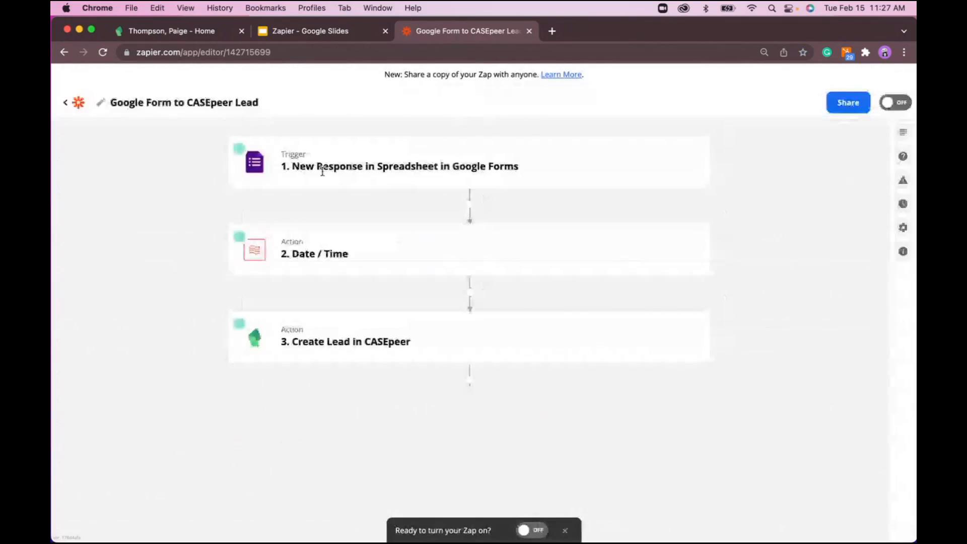
- Review the app and event settings of the Zap's Google Forms trigger and close the trigger
left_click(371, 160)
left_click(322, 208)
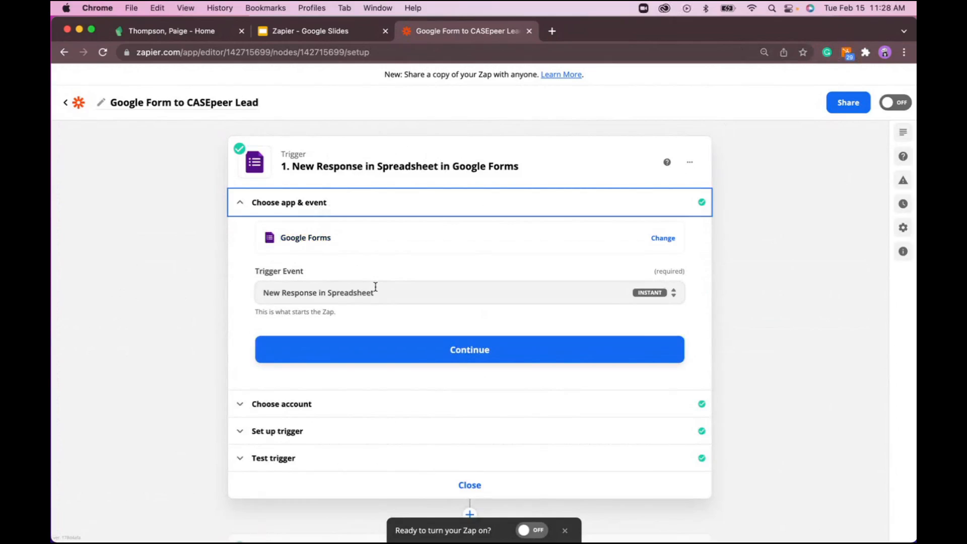
scroll(375, 289, "down", 5)
left_click(469, 325)
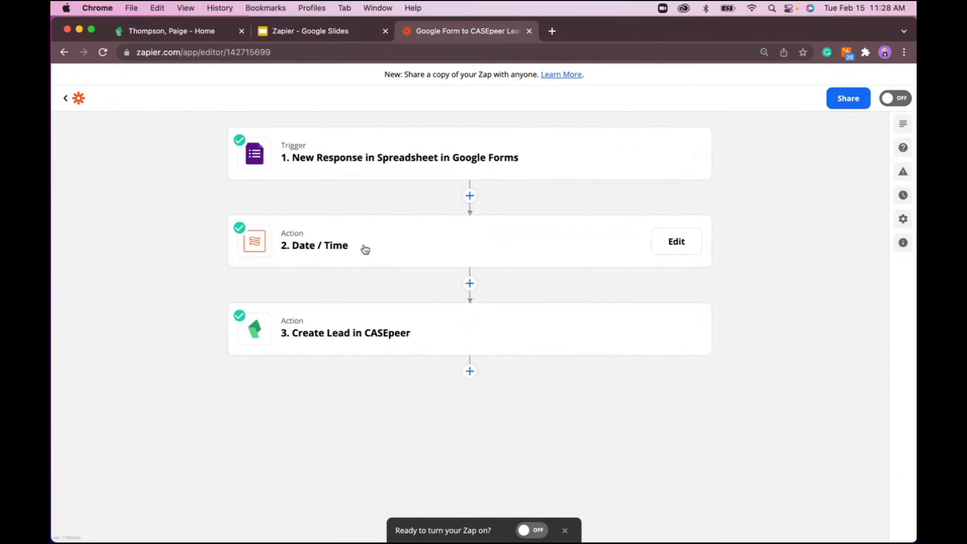
- Open the Create Lead in CASEpeer action's setup and review how it follows the trigger and the Date / Time step
left_click(407, 322)
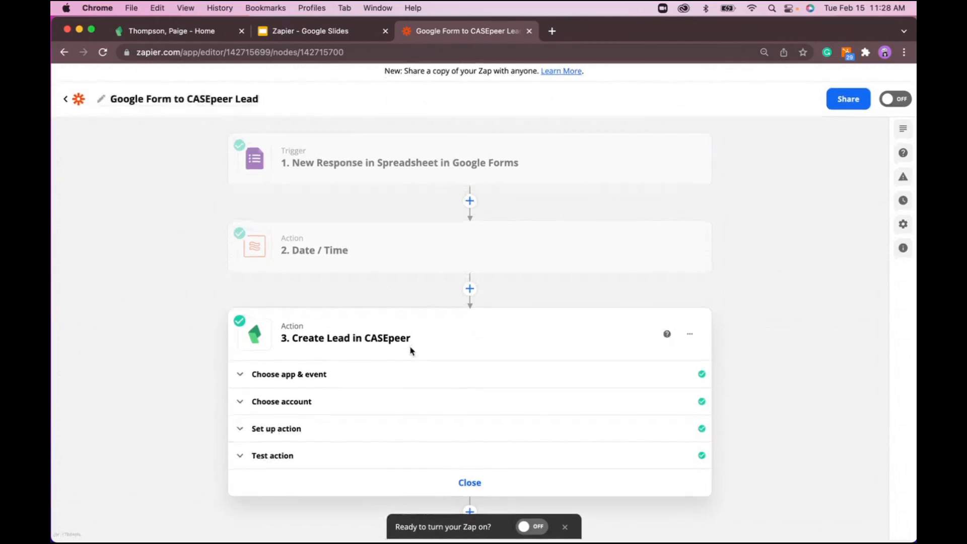
left_click(359, 432)
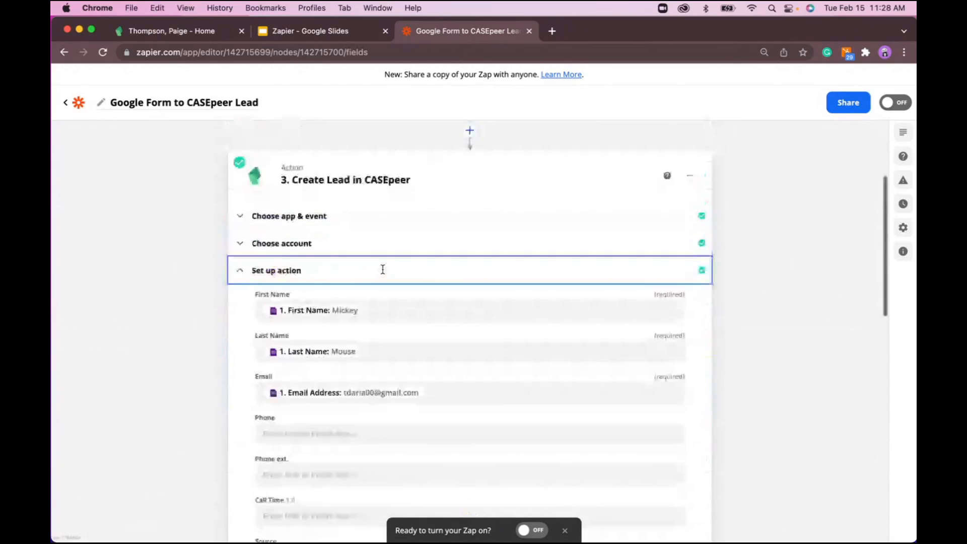
scroll(383, 269, "up", 3)
scroll(383, 270, "up", 3)
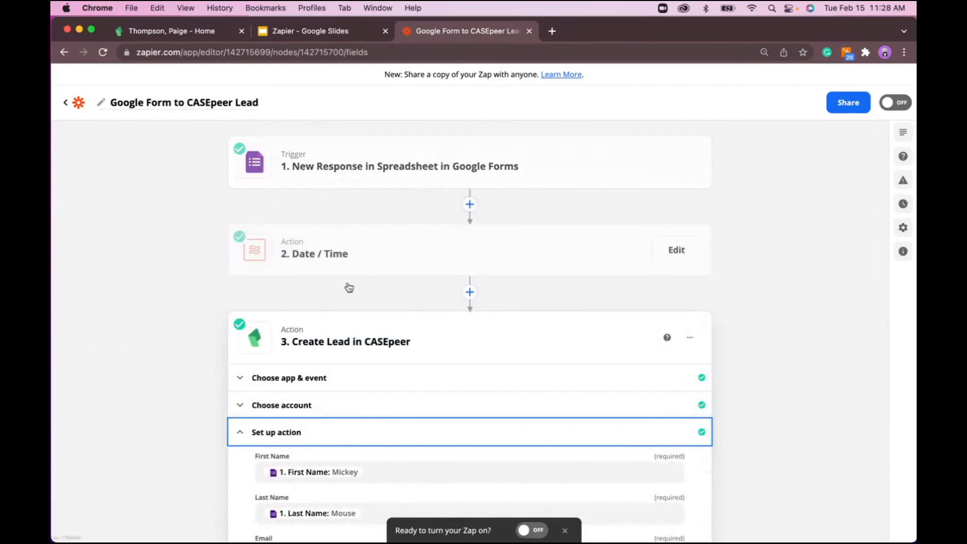
scroll(395, 389, "down", 1)
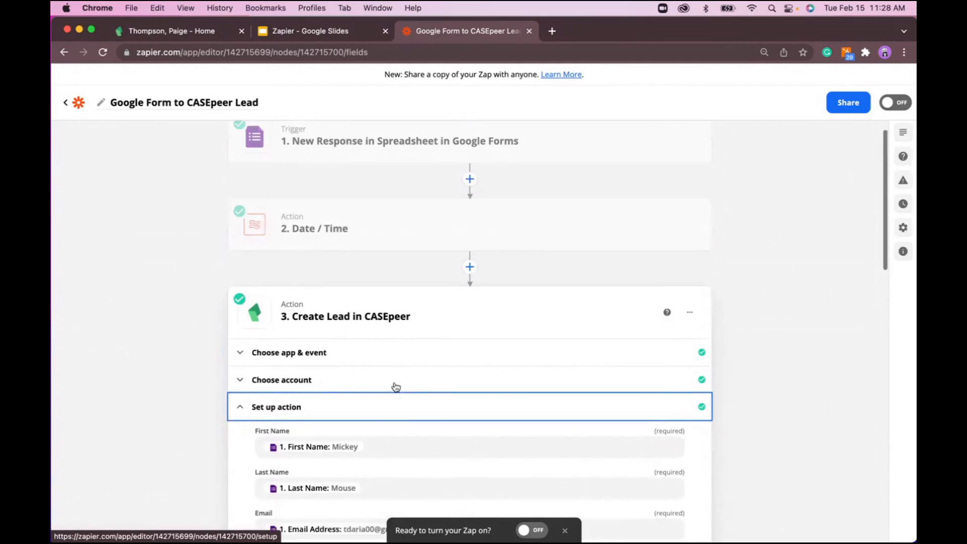
scroll(396, 387, "down", 4)
- Browse the Google Forms response data available for the lead's First Name field, and close the data list
left_click(379, 340)
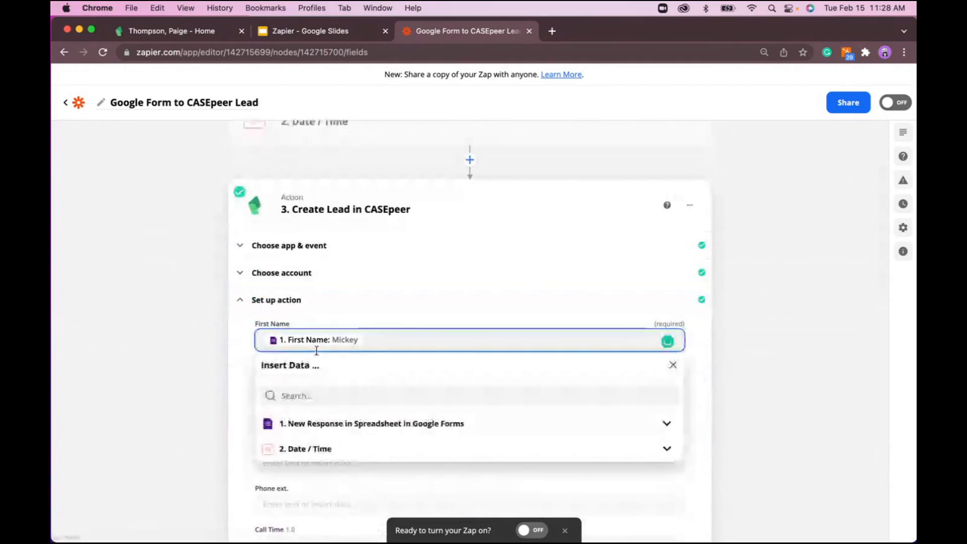
left_click(335, 424)
scroll(369, 466, "down", 1)
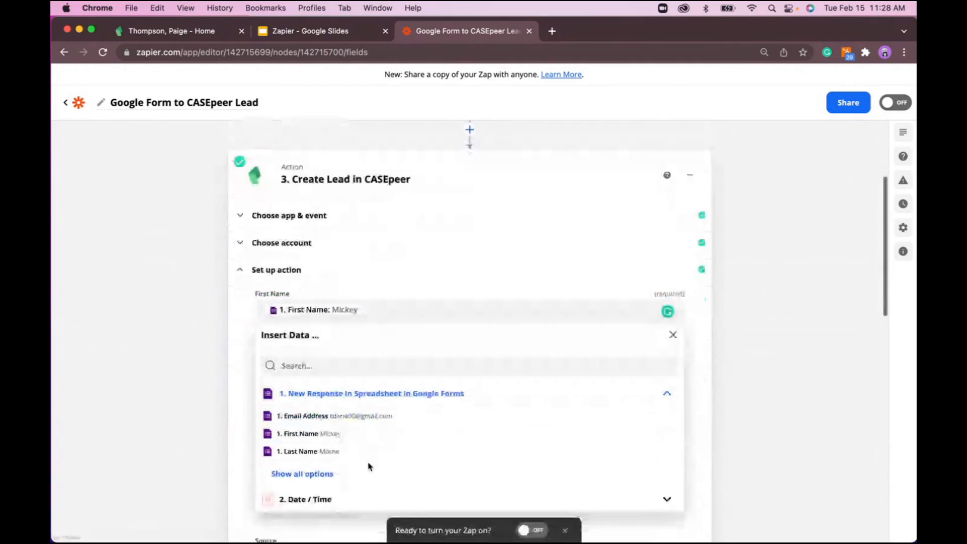
left_click(325, 453)
scroll(426, 465, "down", 2)
scroll(426, 466, "up", 2)
left_click(429, 268)
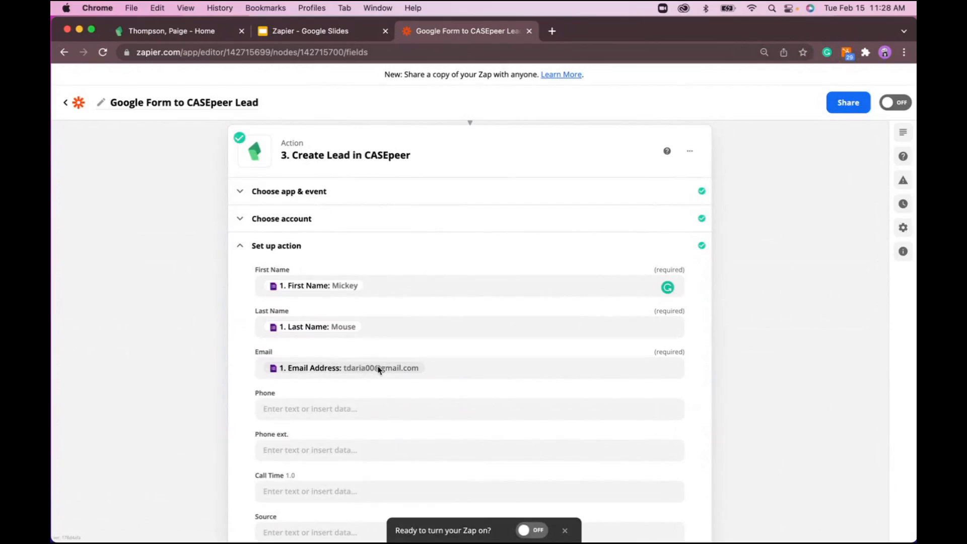
- Review the remaining Create Lead fields, from Phone and Date of Incident down to General Description
scroll(413, 429, "down", 3)
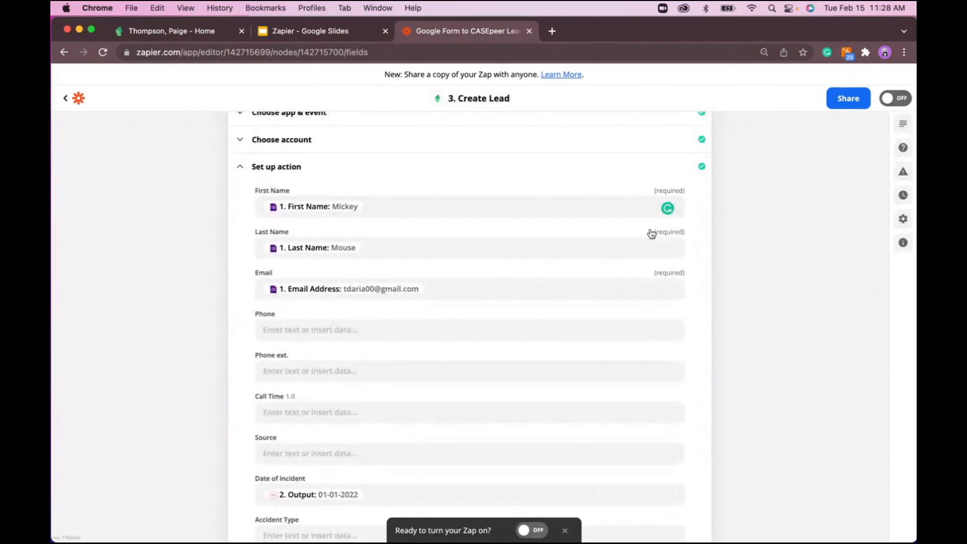
scroll(398, 439, "down", 5)
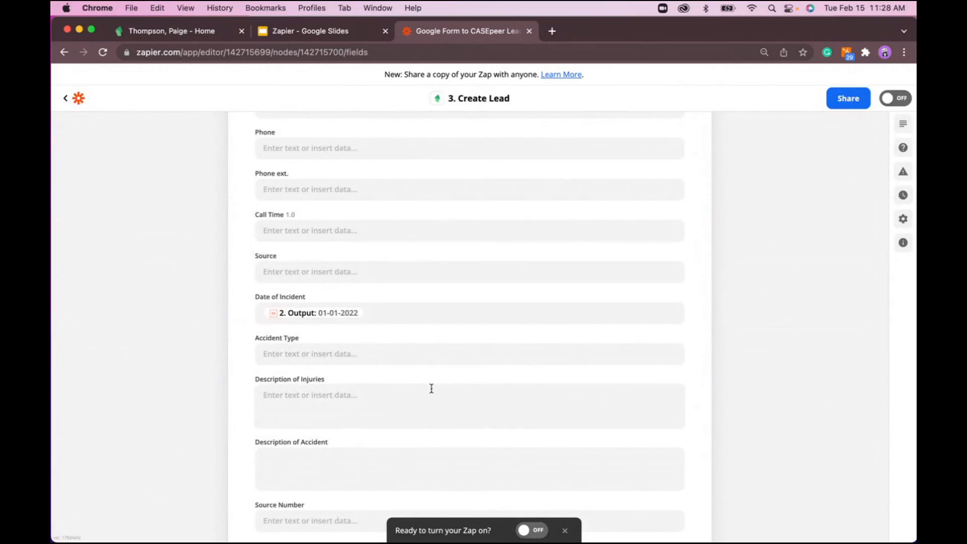
scroll(431, 388, "down", 4)
scroll(431, 388, "down", 6)
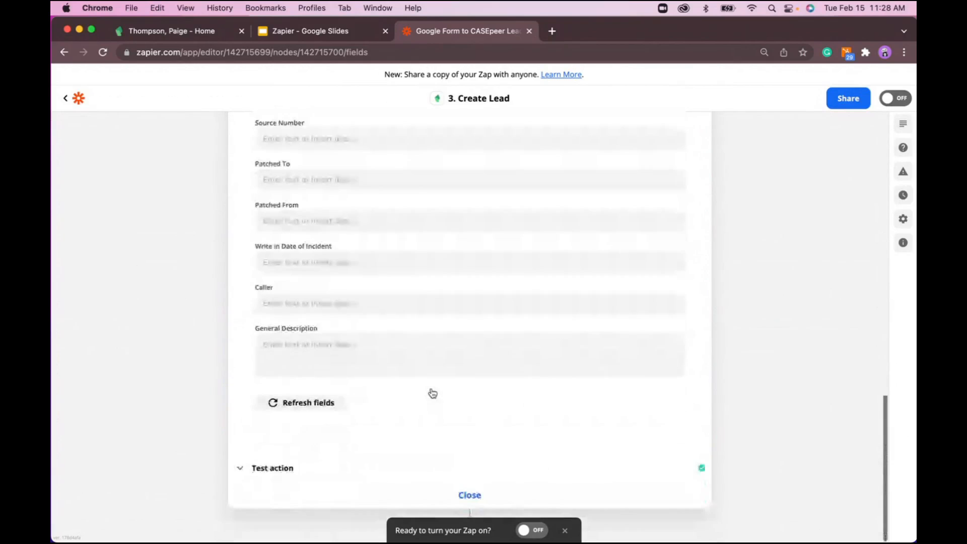
- Open the Create Lead action's test section and review the lead data sent to CASEpeer
left_click(456, 487)
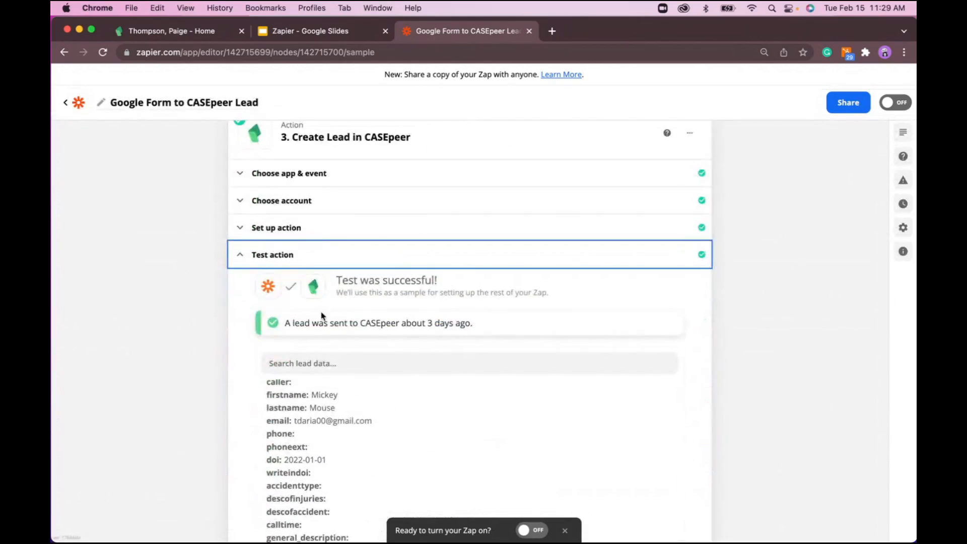
scroll(450, 436, "down", 3)
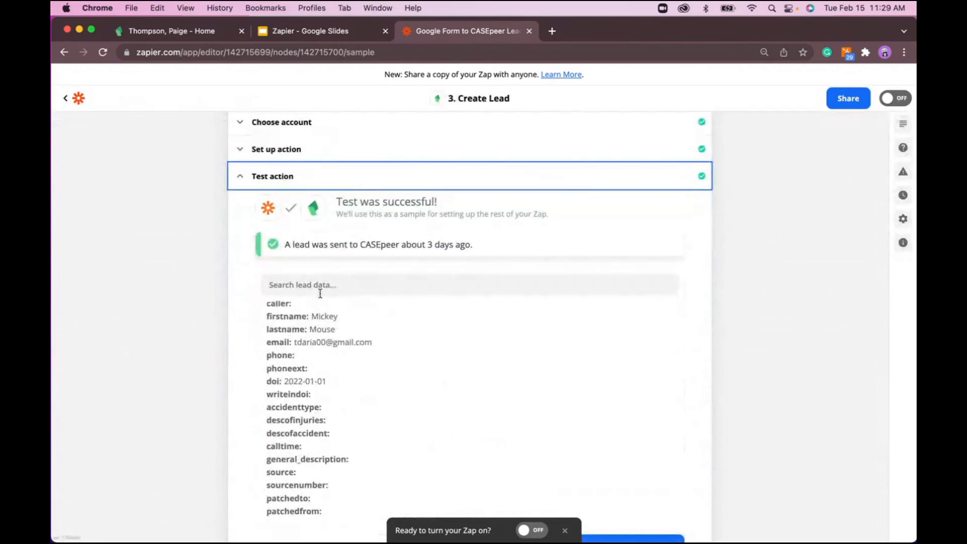
scroll(531, 398, "down", 3)
scroll(531, 398, "up", 6)
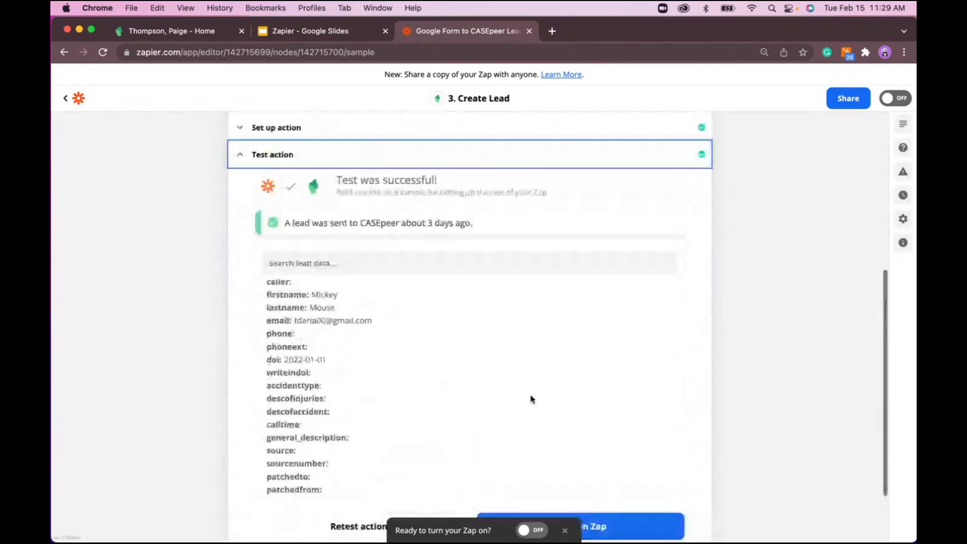
scroll(531, 399, "up", 2)
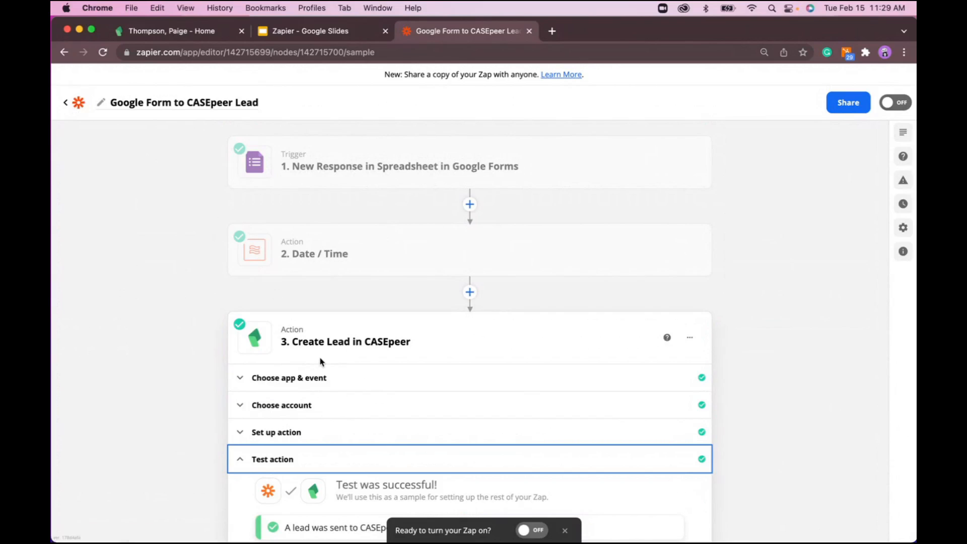
- Return to the Zaps list, switch to the Zapier presentation in Google Slides, and present the Zapier Key Terms slide
left_click(77, 102)
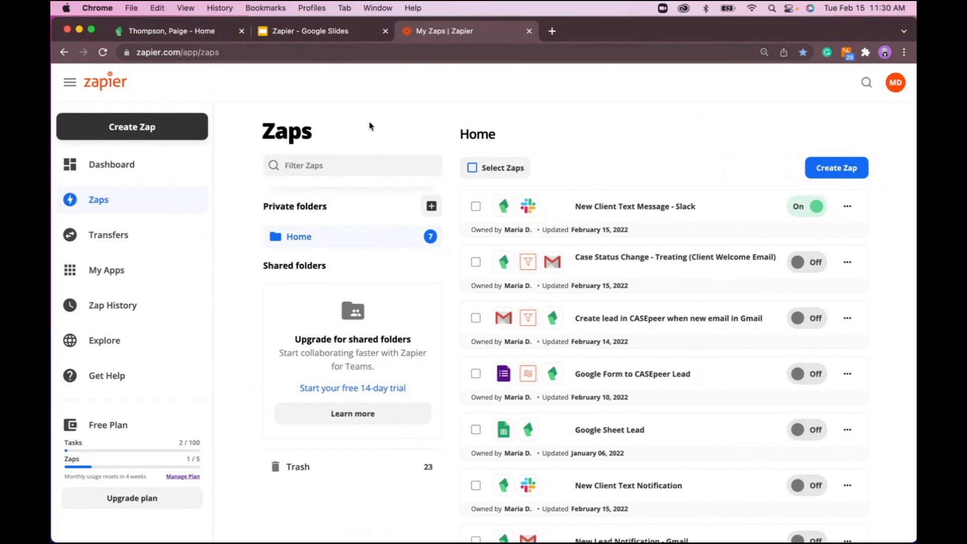
left_click(306, 33)
left_click(118, 146)
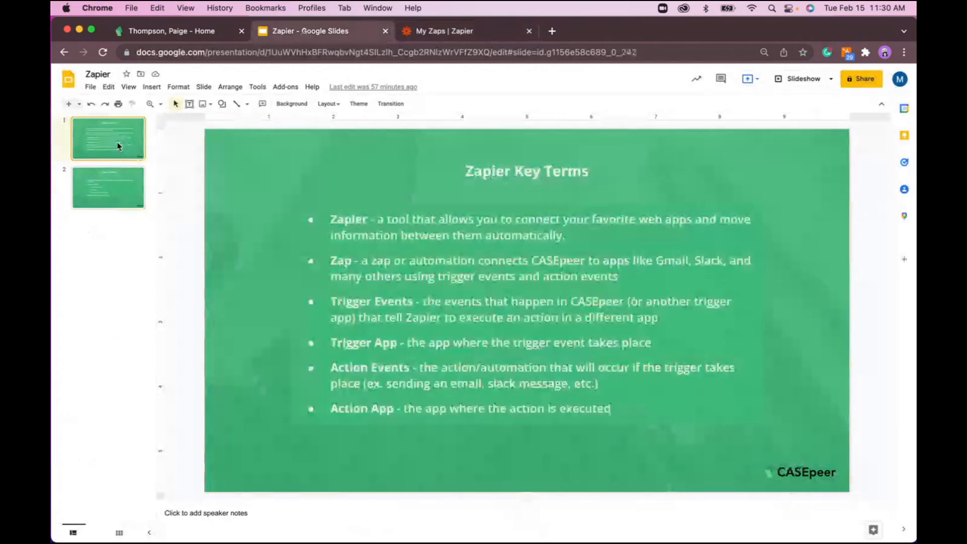
left_click(804, 79)
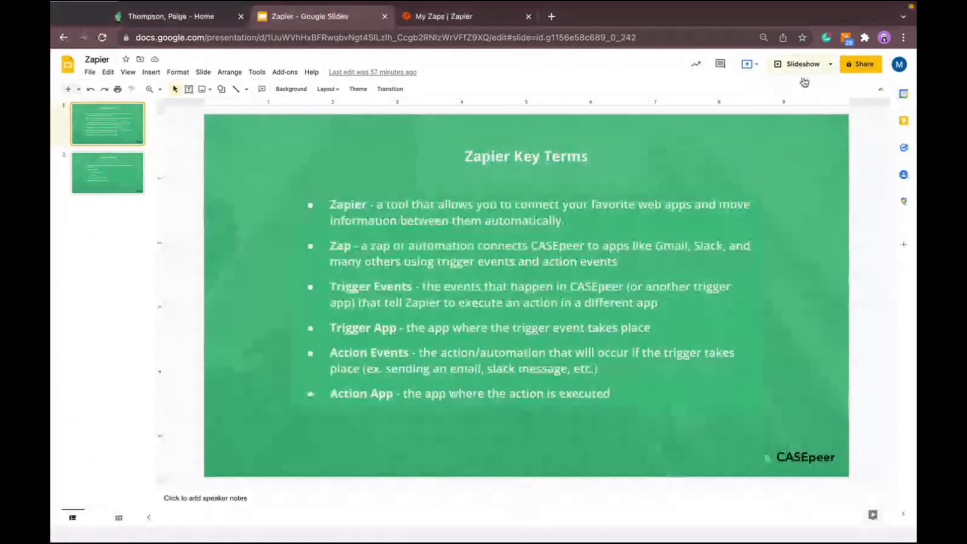
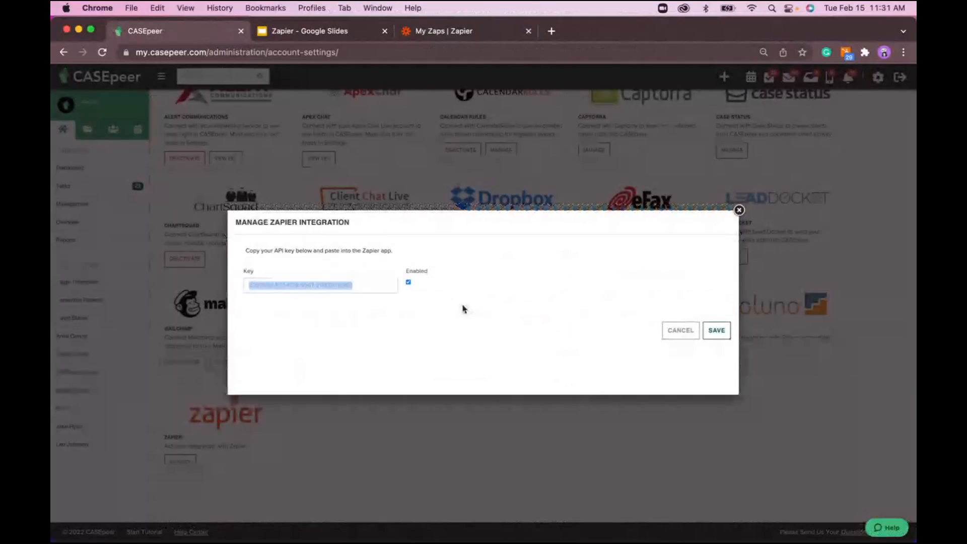
- Save the enabled Zapier integration settings in CASEpeer
left_click(716, 333)
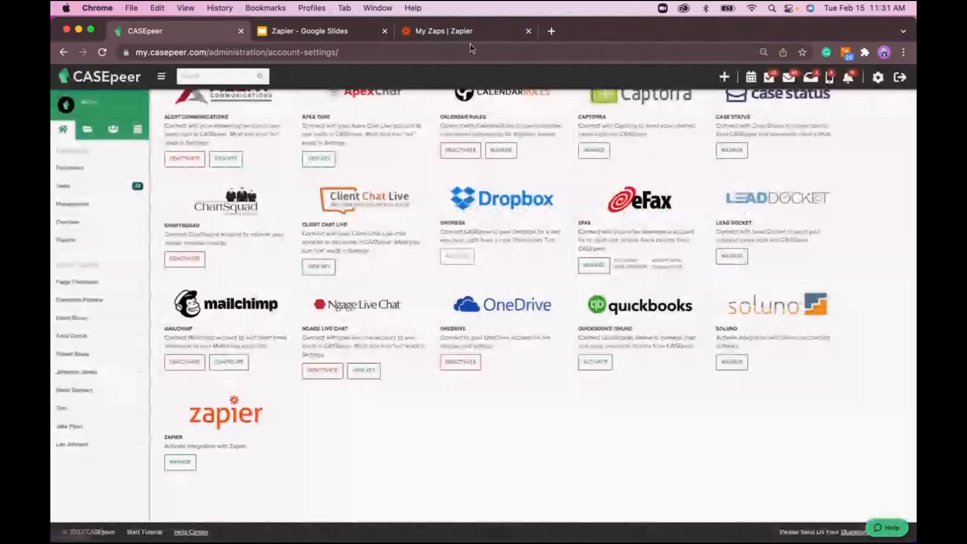
- Switch to Zapier, view the connected apps under My Apps, return to the Zaps list, and close the Google Slides presentation
left_click(458, 32)
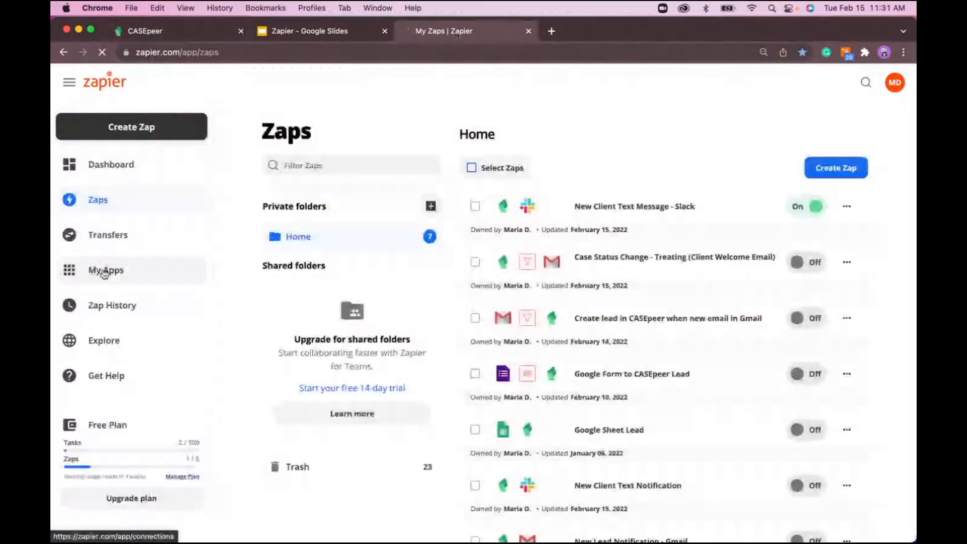
left_click(103, 271)
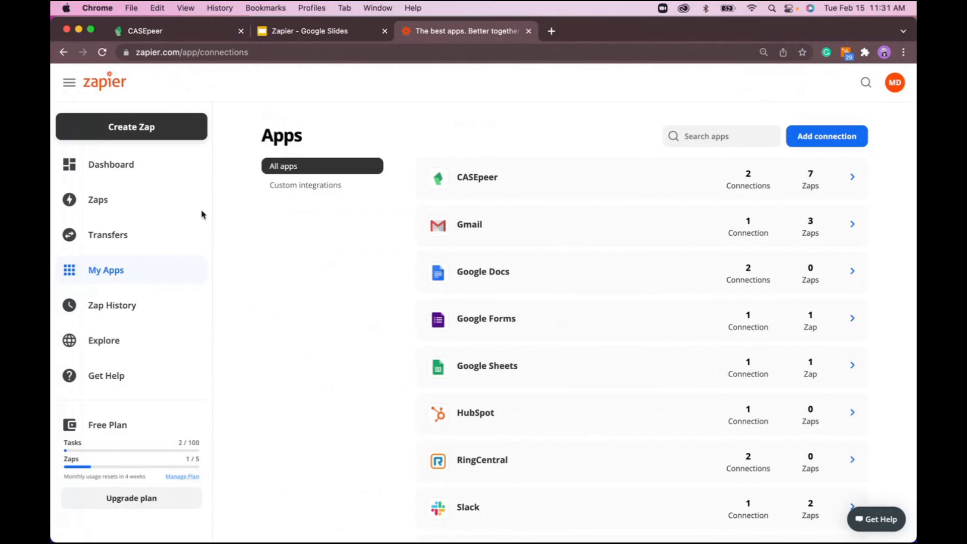
left_click(133, 199)
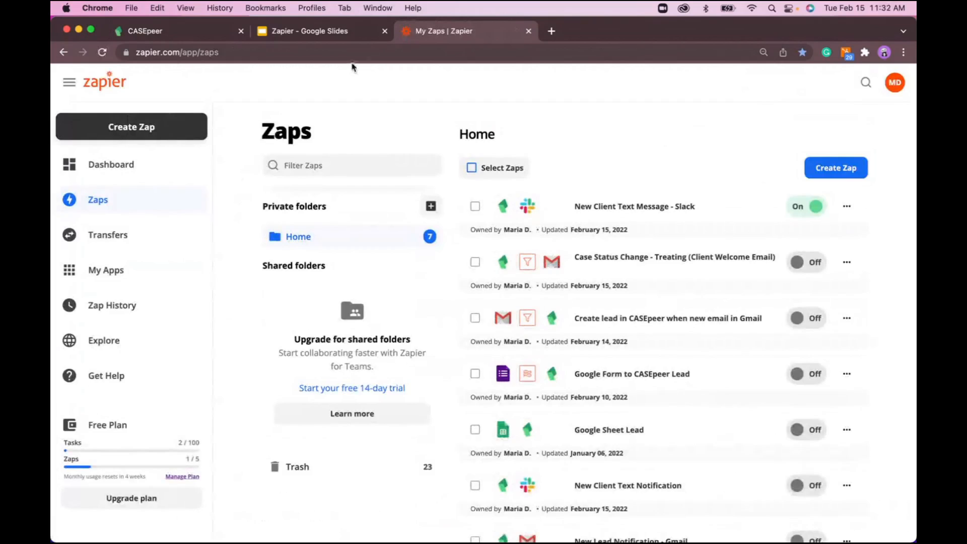
left_click(385, 31)
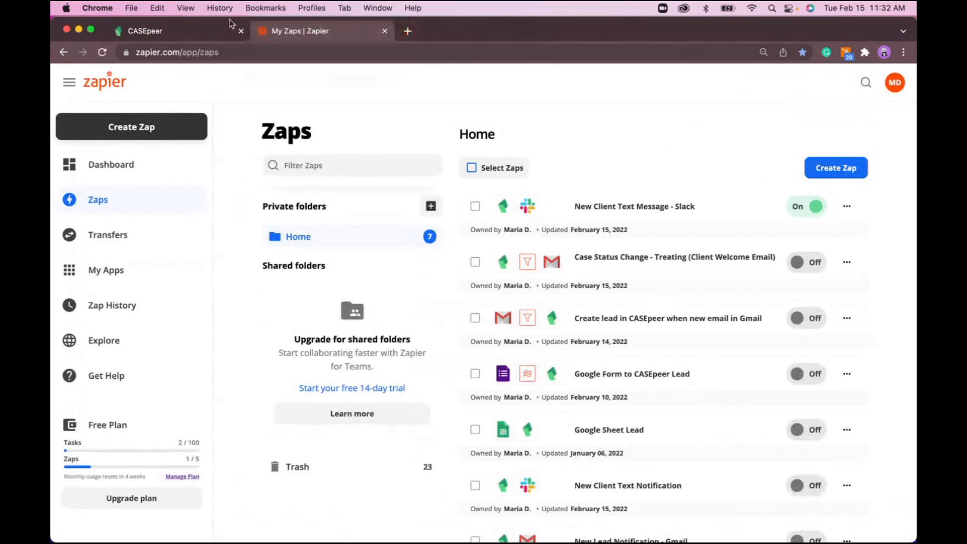
- Switch to CASEpeer, search its Help Center for "zapier", and open the Zapier Integration section
left_click(182, 35)
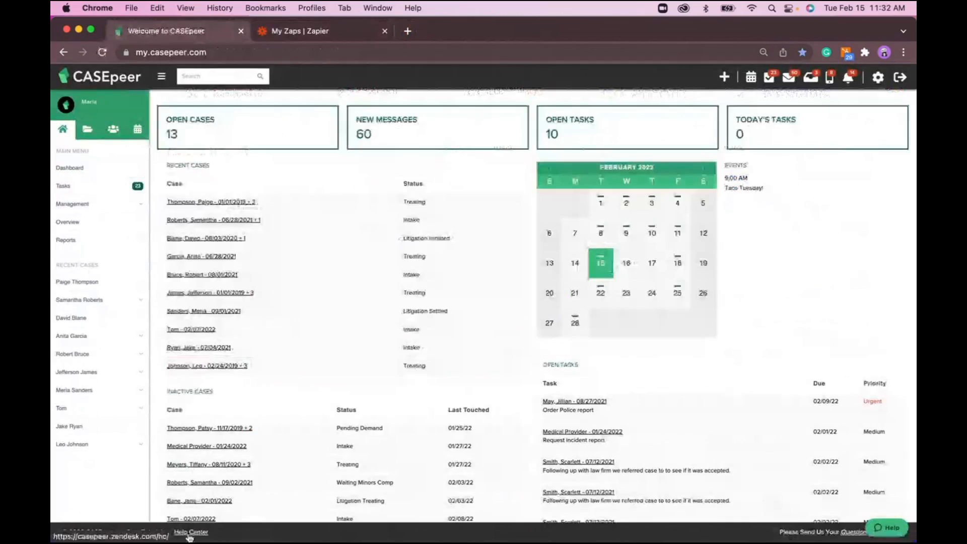
left_click(189, 534)
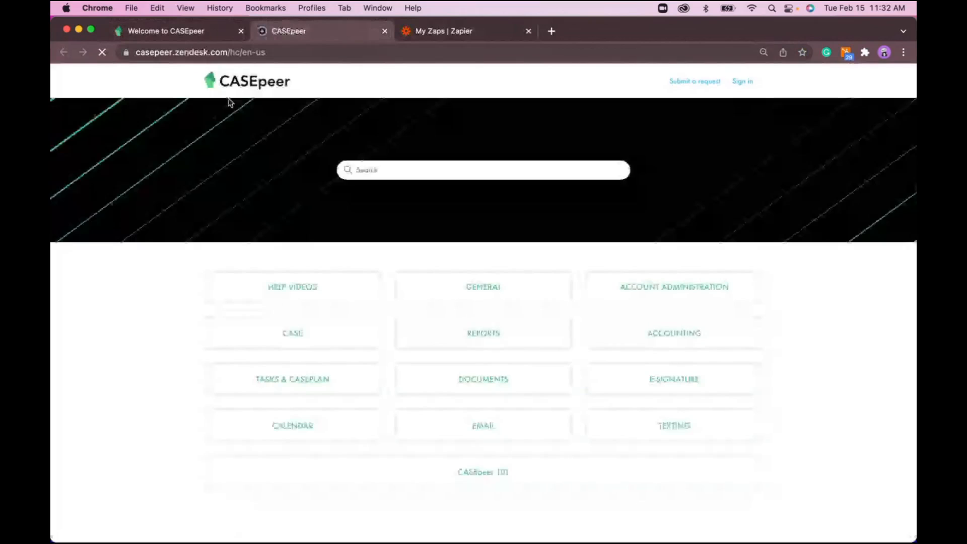
left_click(435, 171)
type("za")
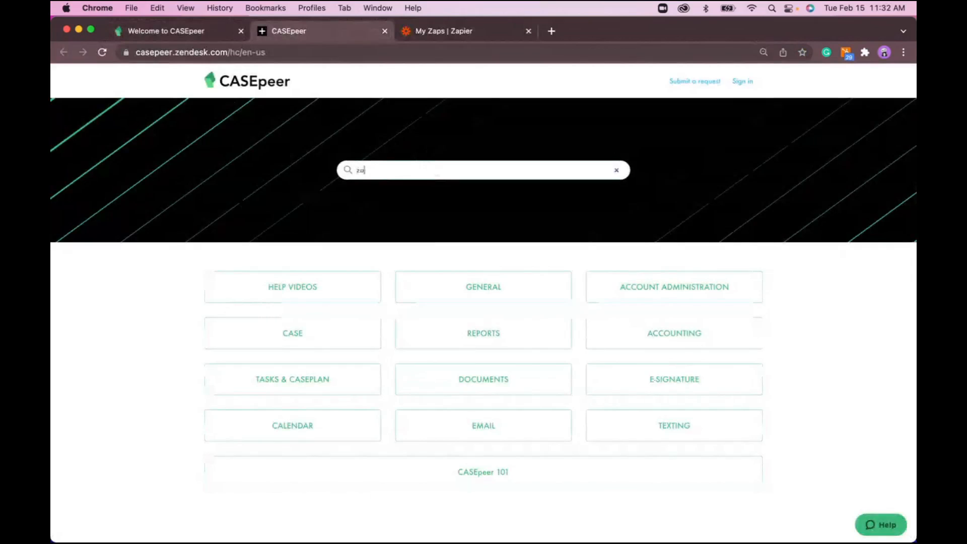
type("pier")
key("Return")
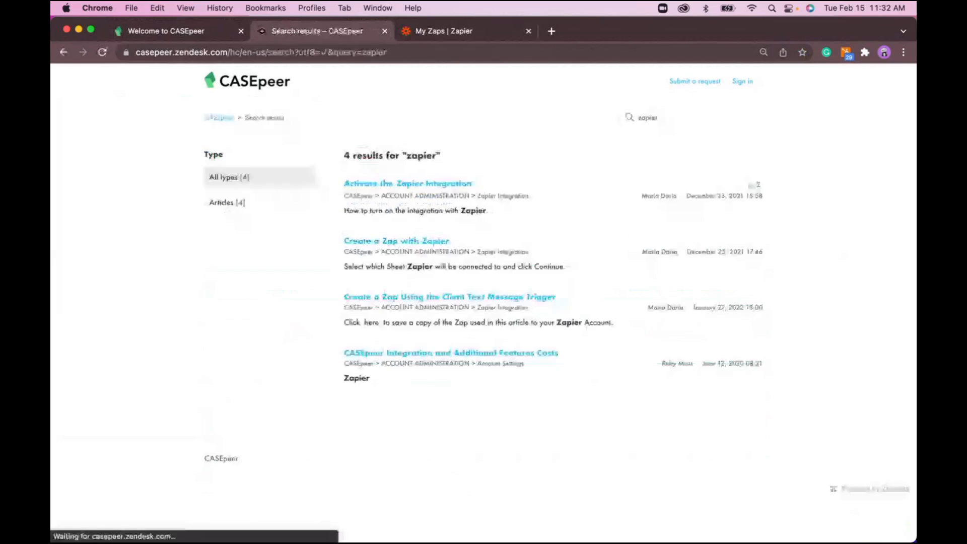
left_click(501, 197)
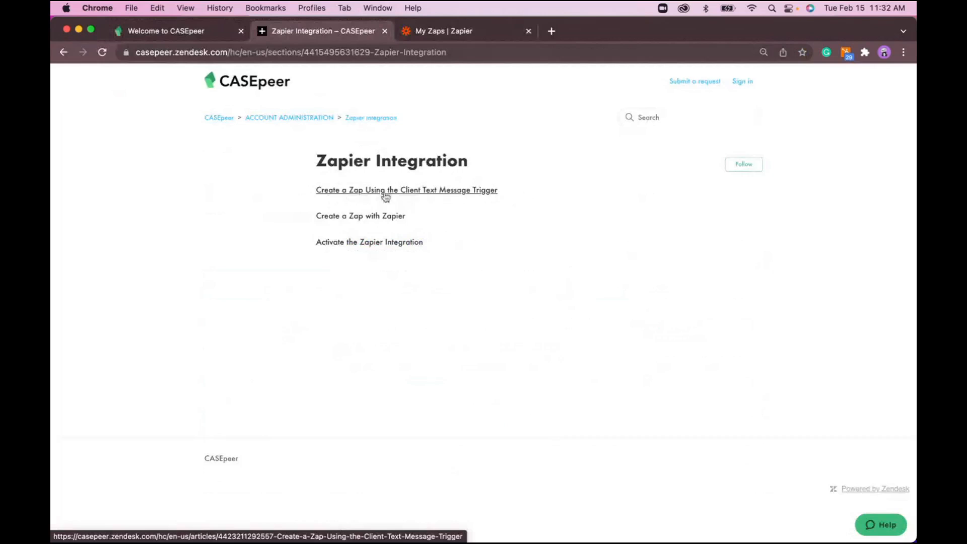
- Open the article "Create a Zap Using the Client Text Message Trigger" and skim its opening instructions
left_click(414, 191)
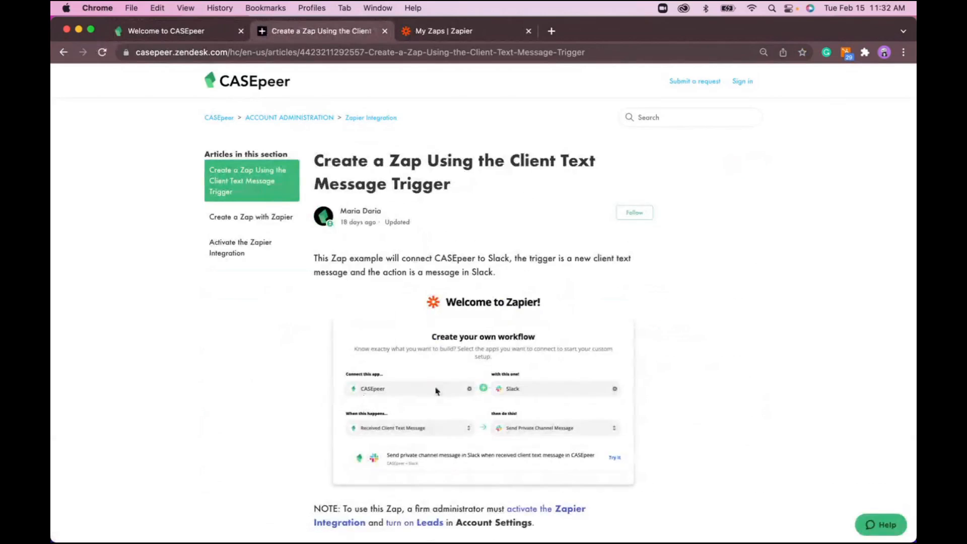
scroll(359, 400, "down", 3)
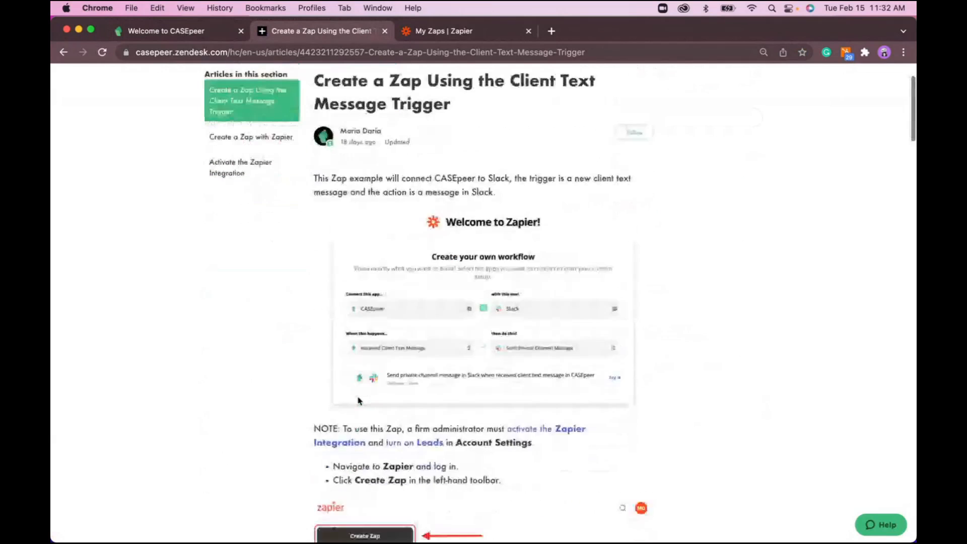
scroll(359, 400, "down", 10)
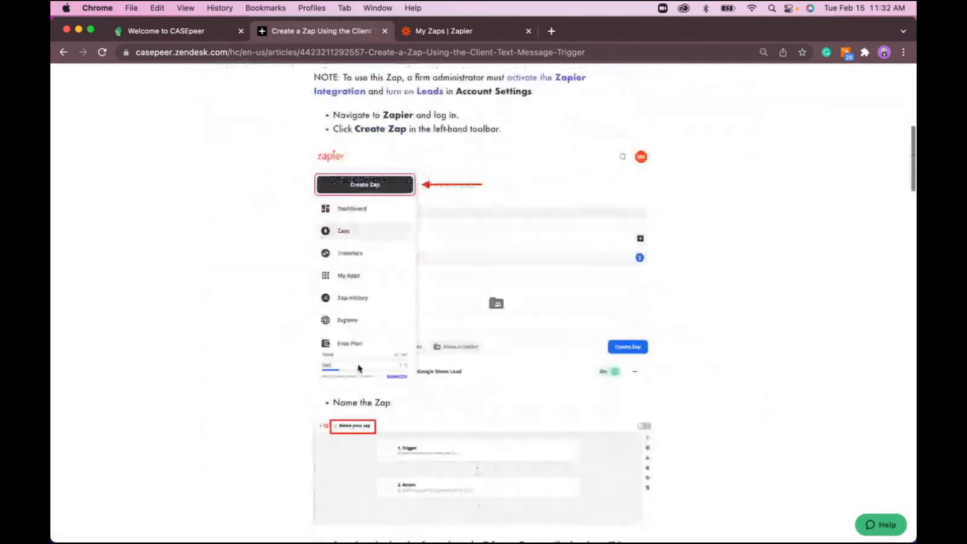
scroll(358, 368, "down", 3)
scroll(358, 368, "up", 9)
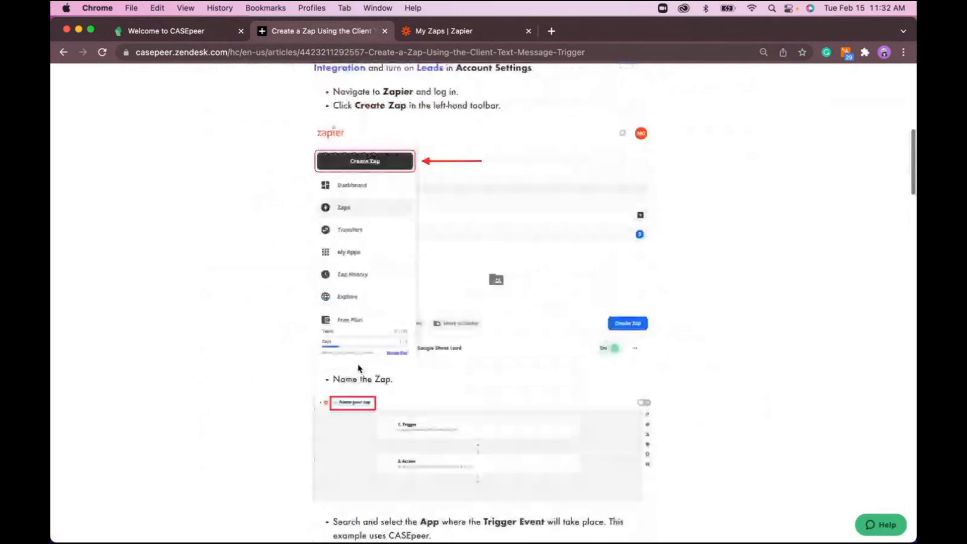
scroll(358, 368, "up", 4)
scroll(359, 368, "up", 1)
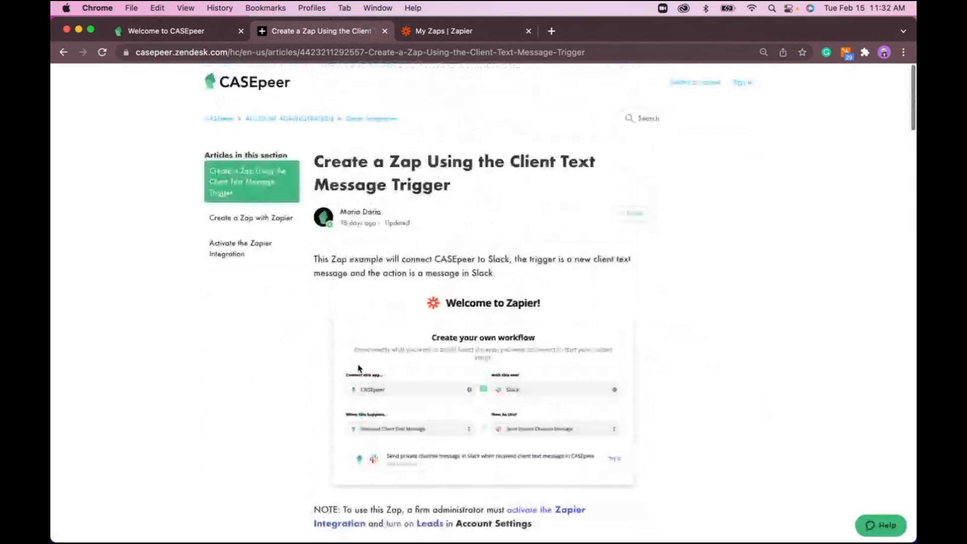
- Return to the Zapier Integration section and review the introduction of the "Create a Zap with Zapier" article
left_click(367, 117)
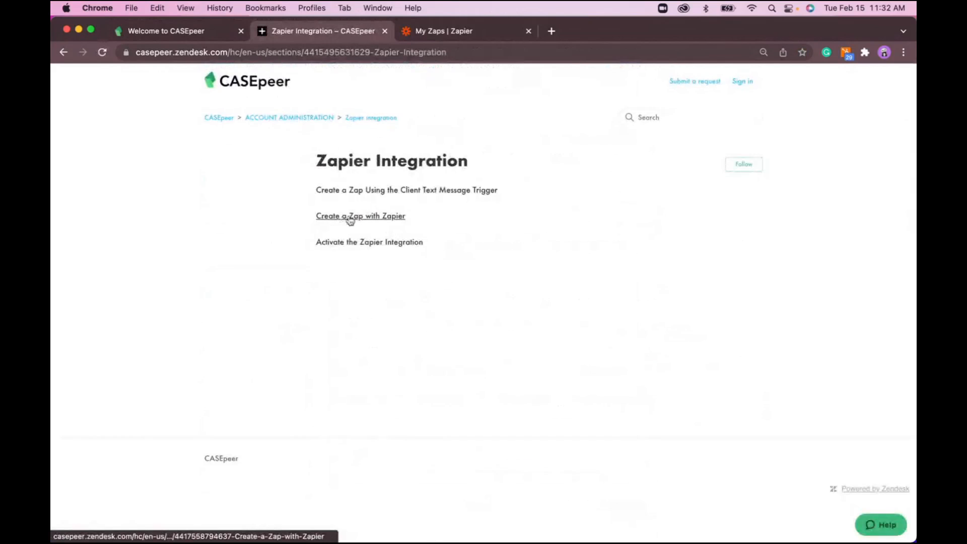
left_click(363, 219)
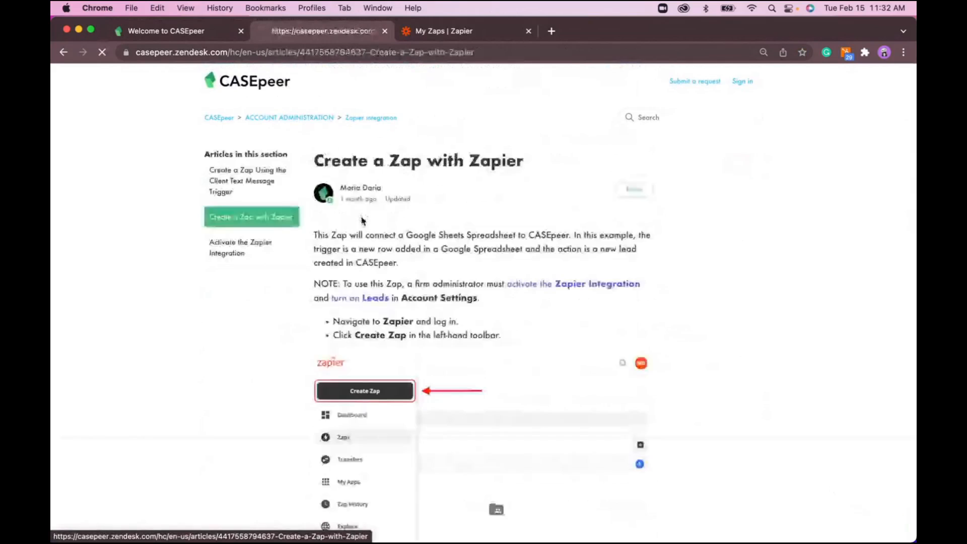
scroll(456, 362, "down", 3)
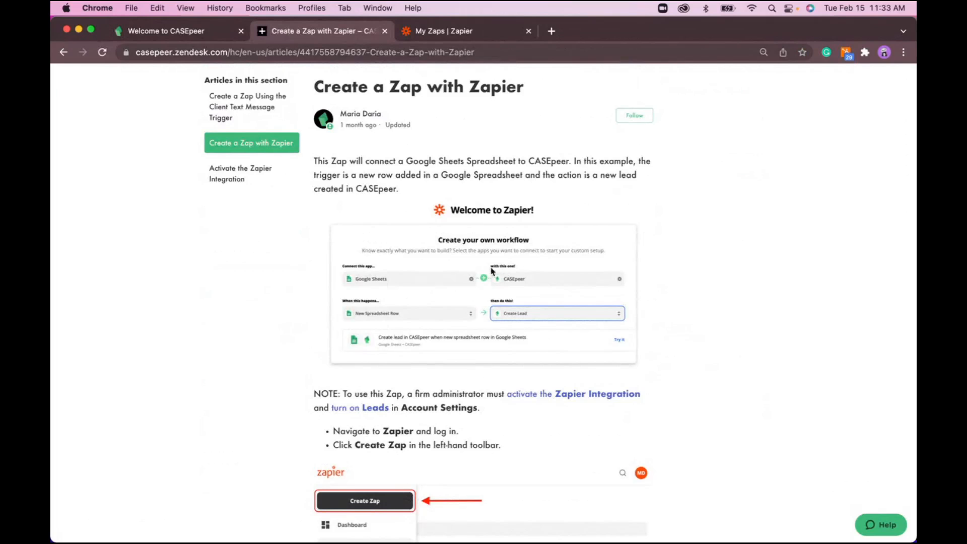
scroll(413, 244, "up", 2)
scroll(413, 244, "up", 3)
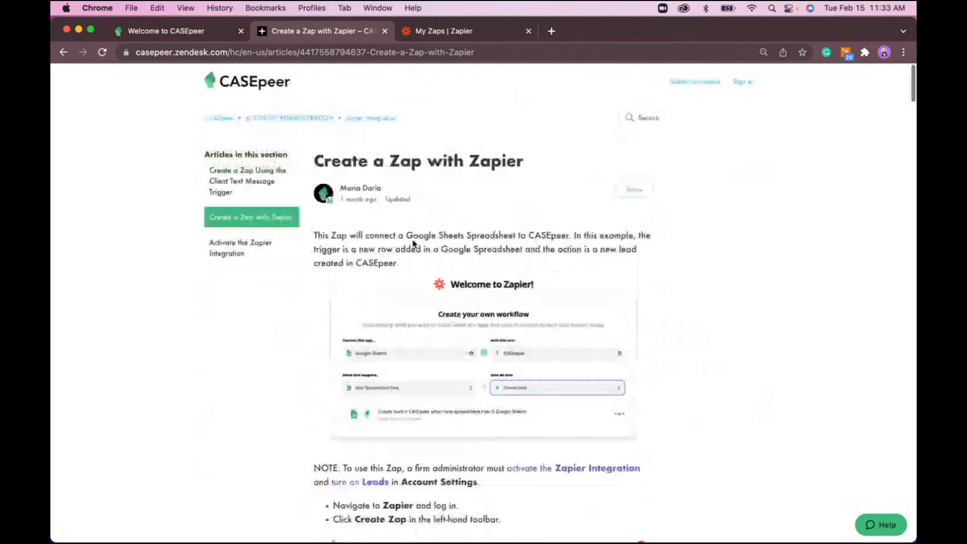
- View the "Activate the Zapier Integration" article from the Zapier Integration section, then go back to the section
left_click(378, 119)
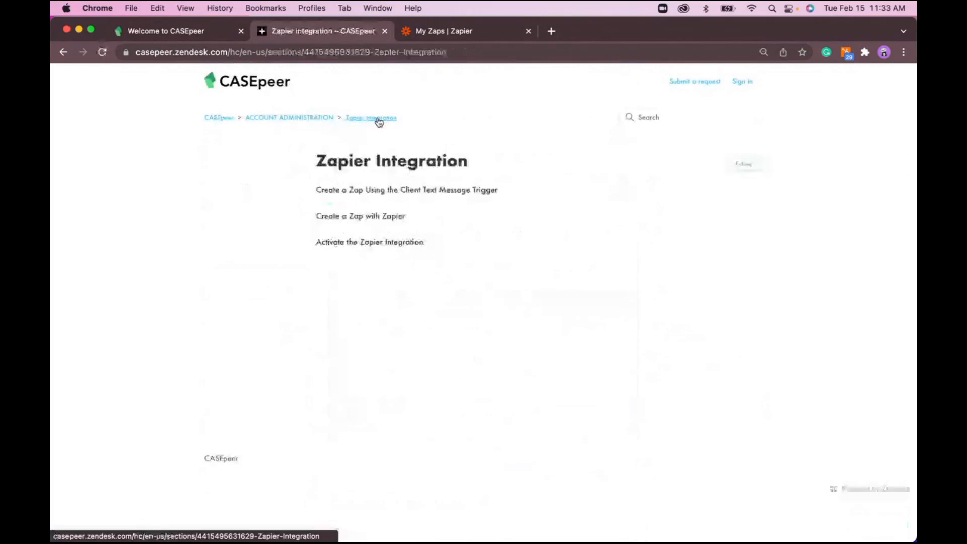
left_click(378, 243)
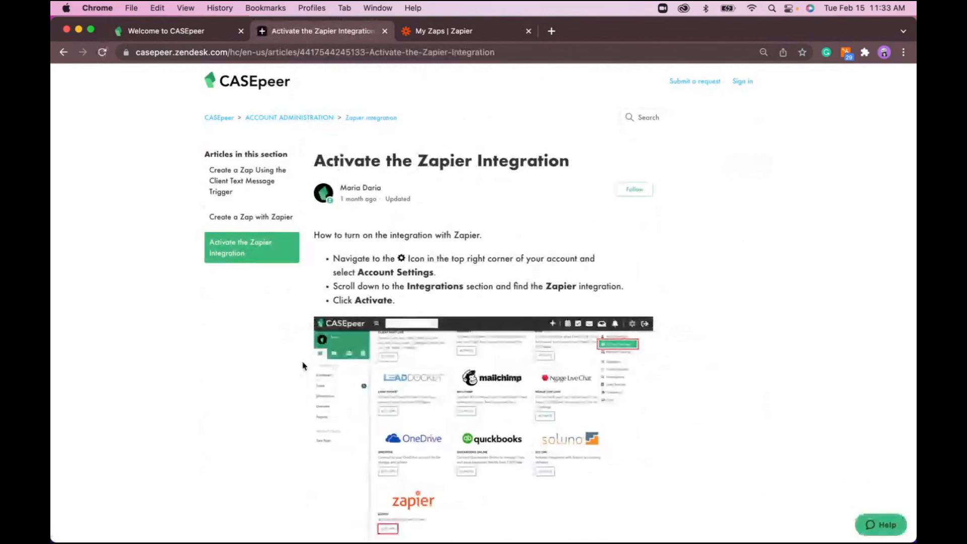
left_click(367, 120)
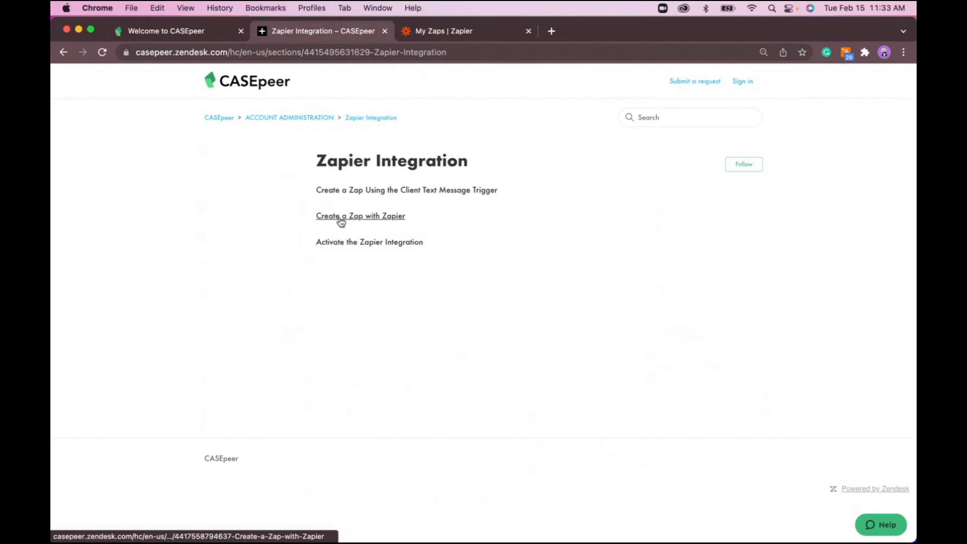
- Reopen the Client Text Message Trigger article and examine it through to the closing link for saving a copy of the Zap
left_click(369, 194)
scroll(462, 324, "down", 10)
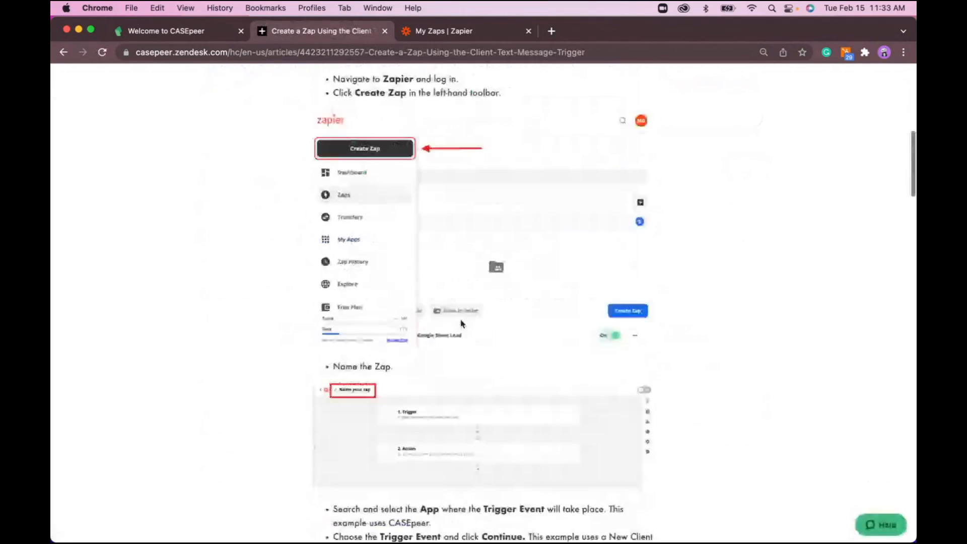
scroll(462, 324, "down", 20)
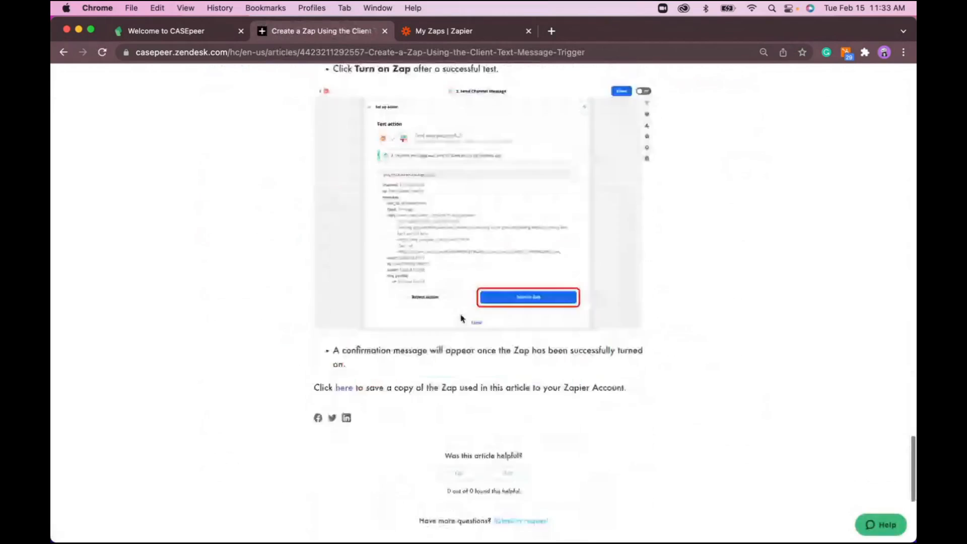
scroll(460, 317, "down", 5)
scroll(459, 317, "up", 3)
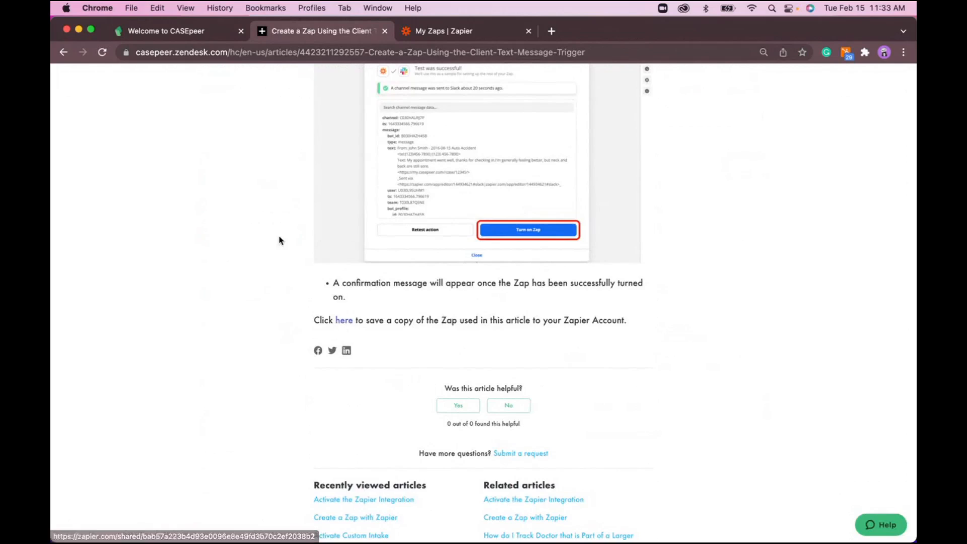
scroll(281, 240, "up", 1)
scroll(280, 240, "up", 10)
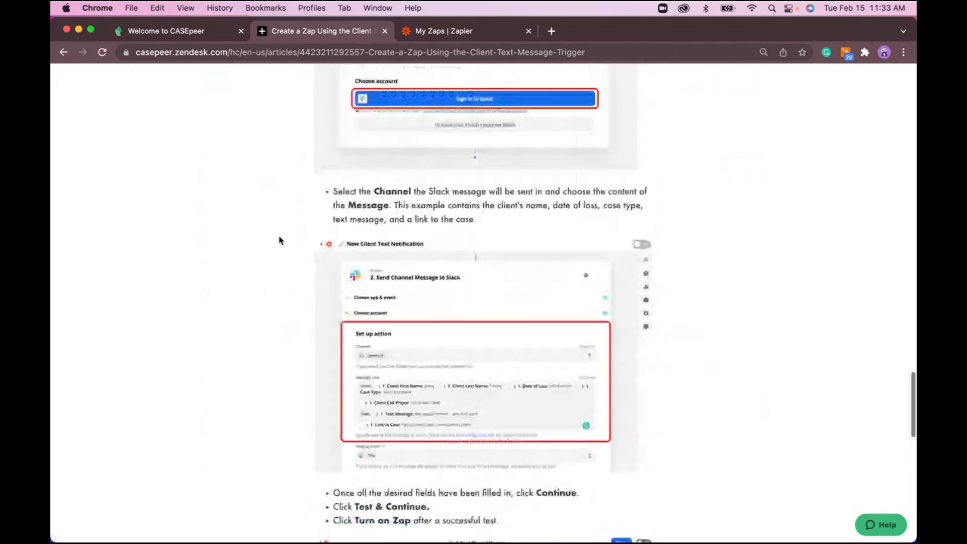
scroll(281, 241, "up", 10)
scroll(281, 240, "up", 10)
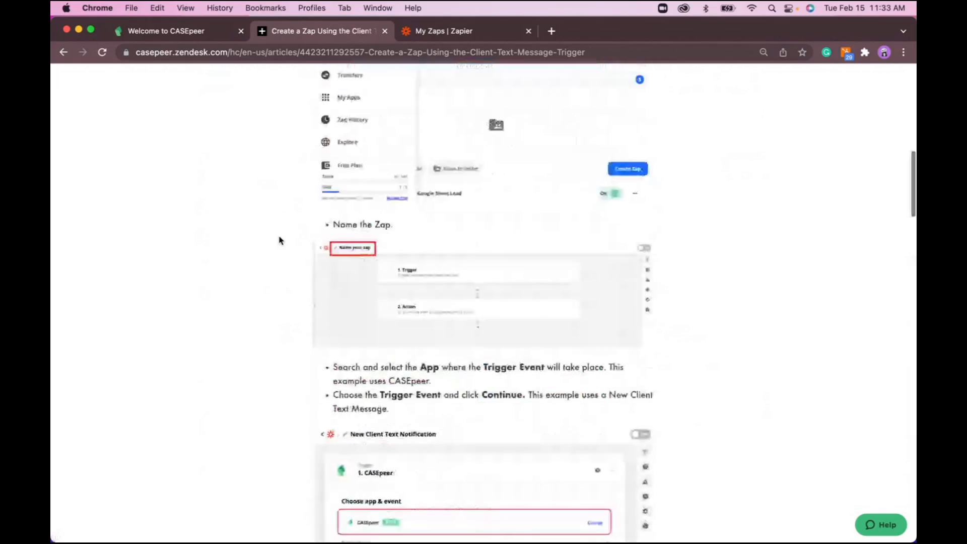
scroll(280, 240, "up", 10)
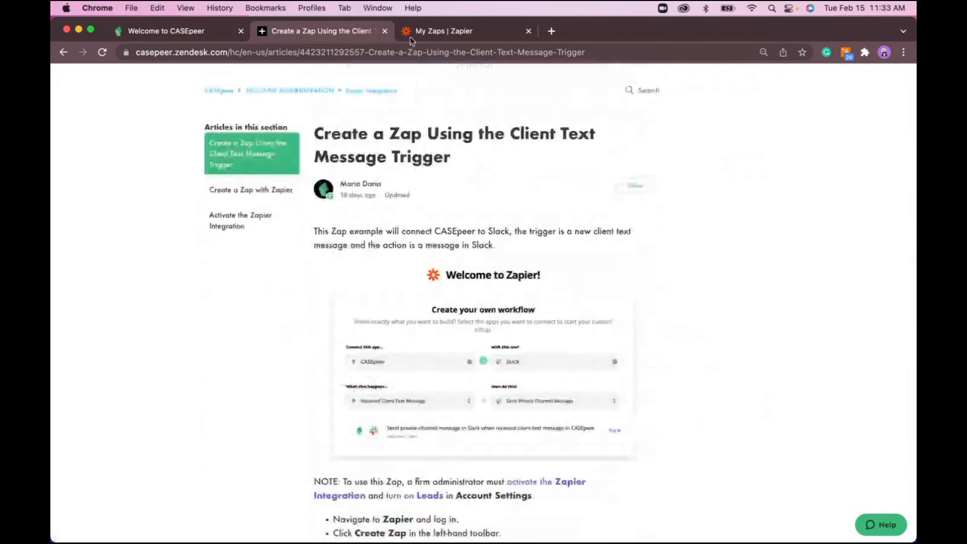
- Search CASEpeer's Help widget for "zapier", minimize the widget, and switch back to the Zaps list in Zapier
left_click(215, 34)
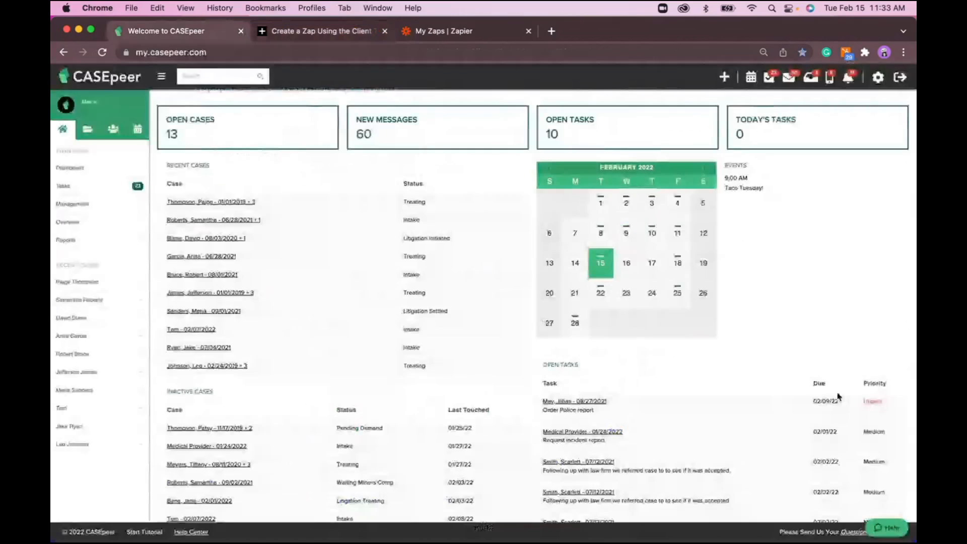
left_click(879, 528)
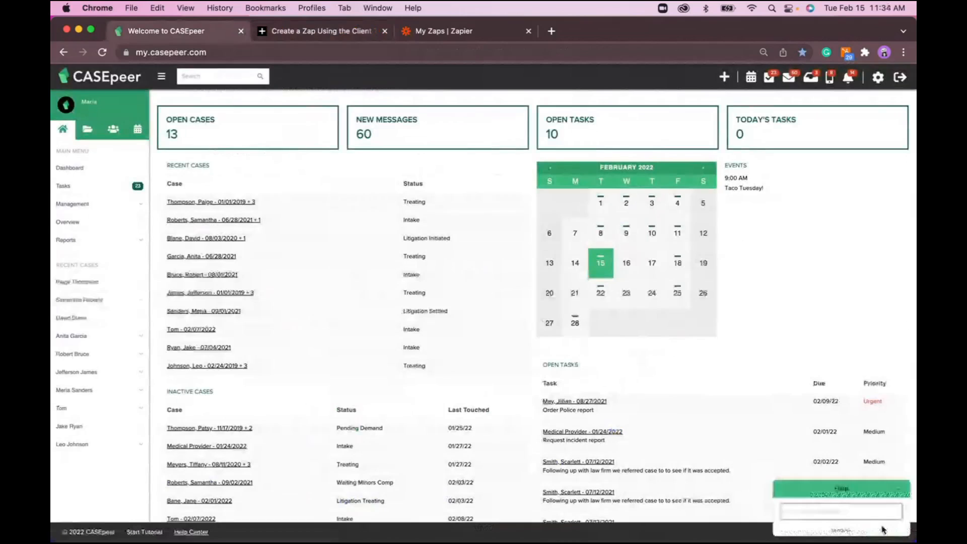
left_click(820, 512)
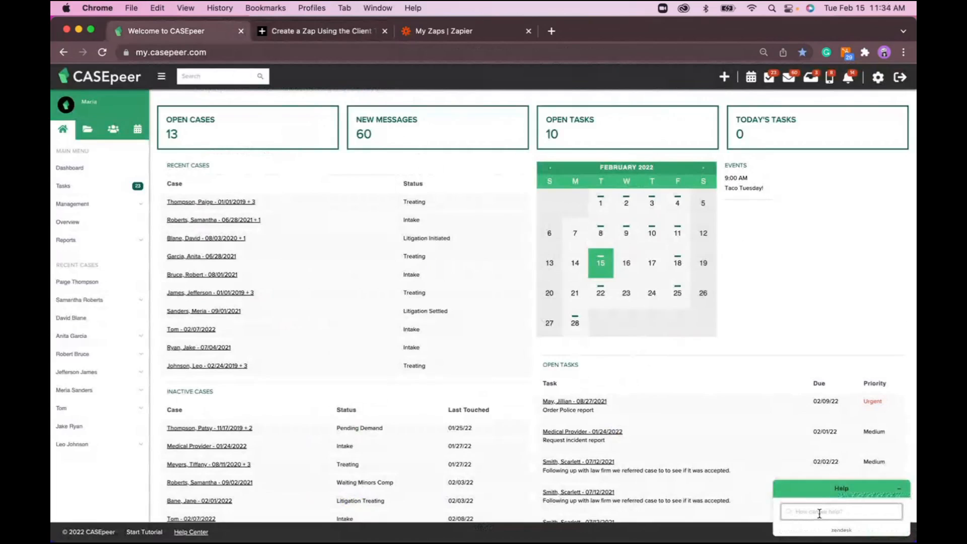
type("zapier")
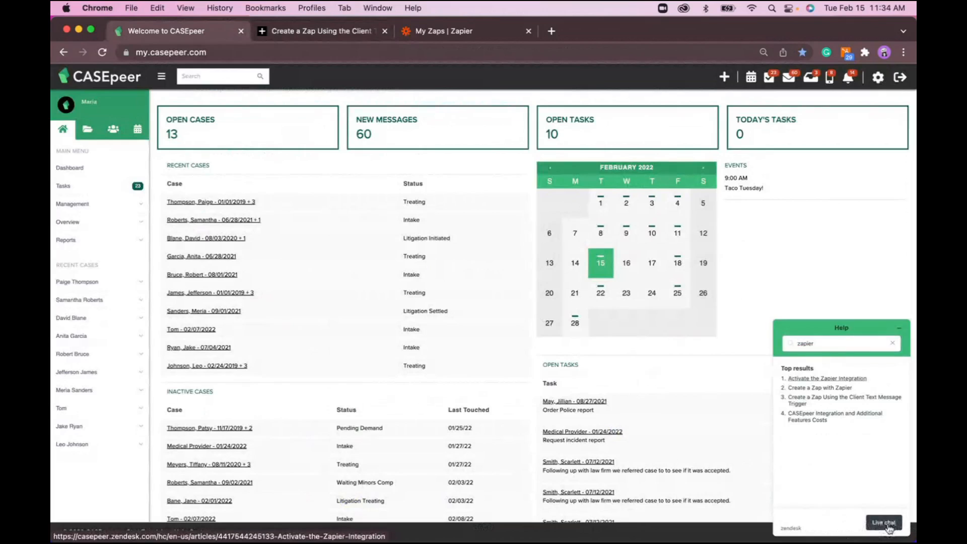
left_click(902, 332)
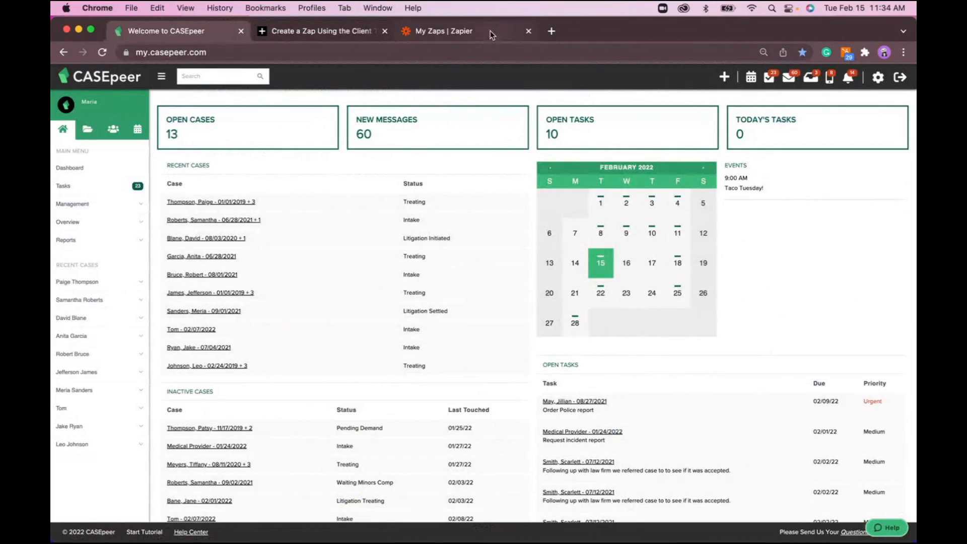
left_click(464, 32)
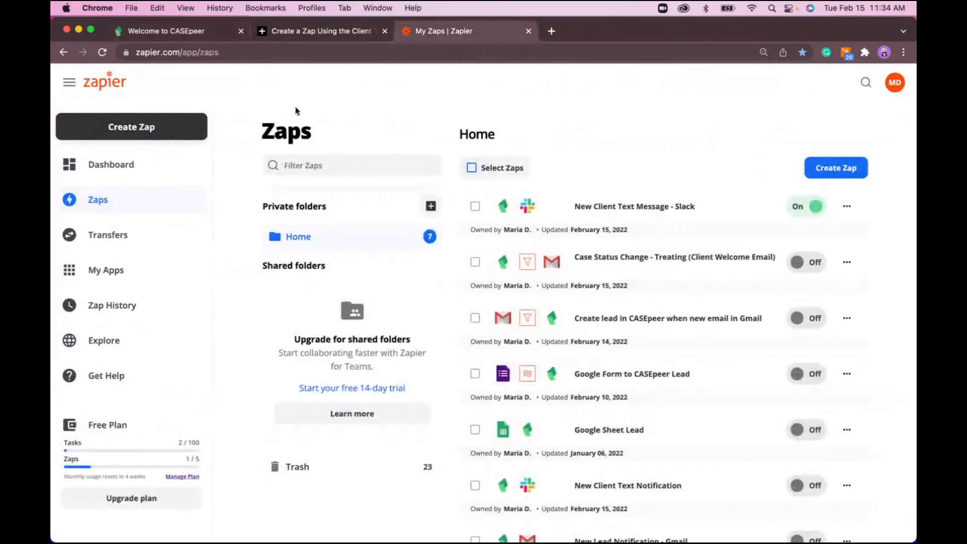